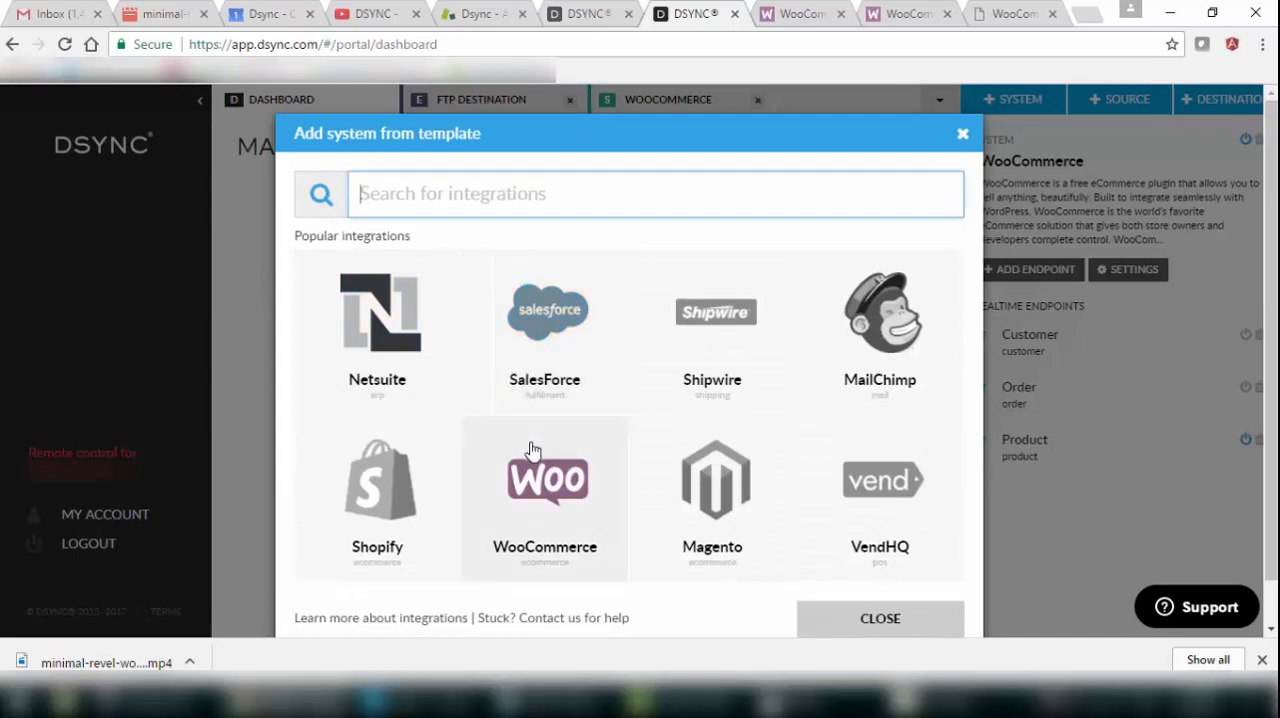
left_click(537, 479)
left_click(423, 540)
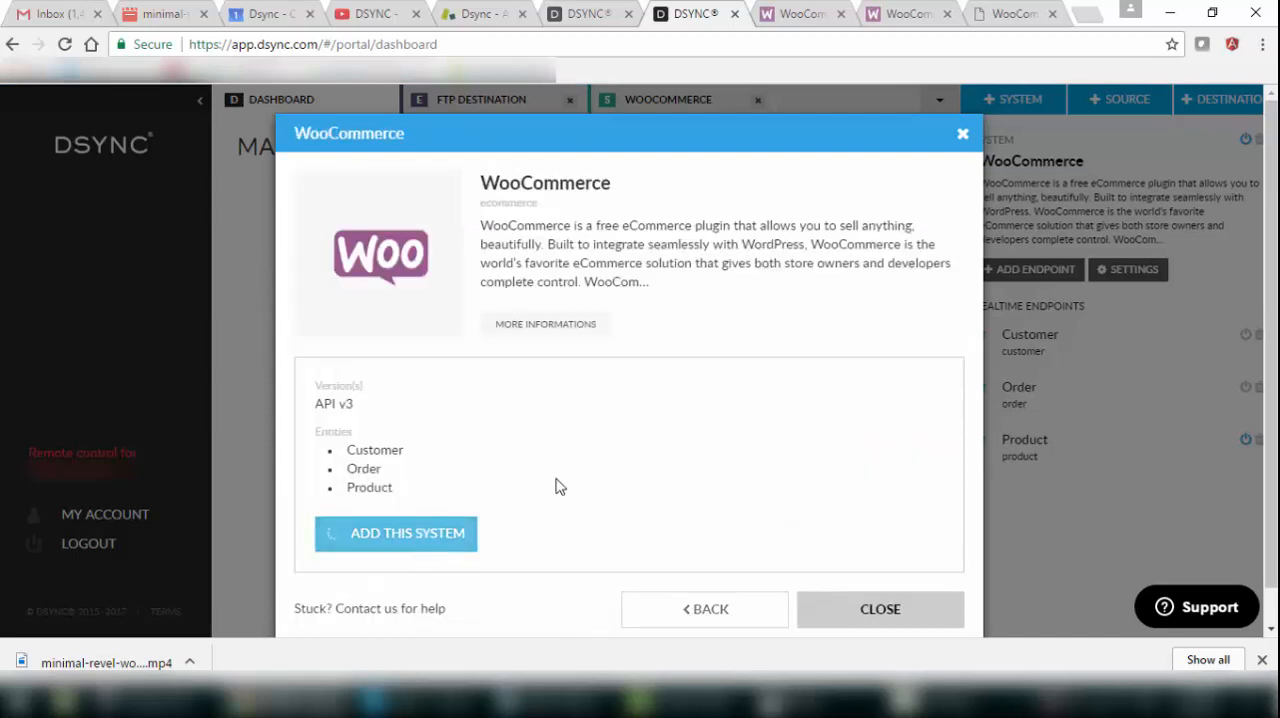
scroll(654, 406, "down", 5)
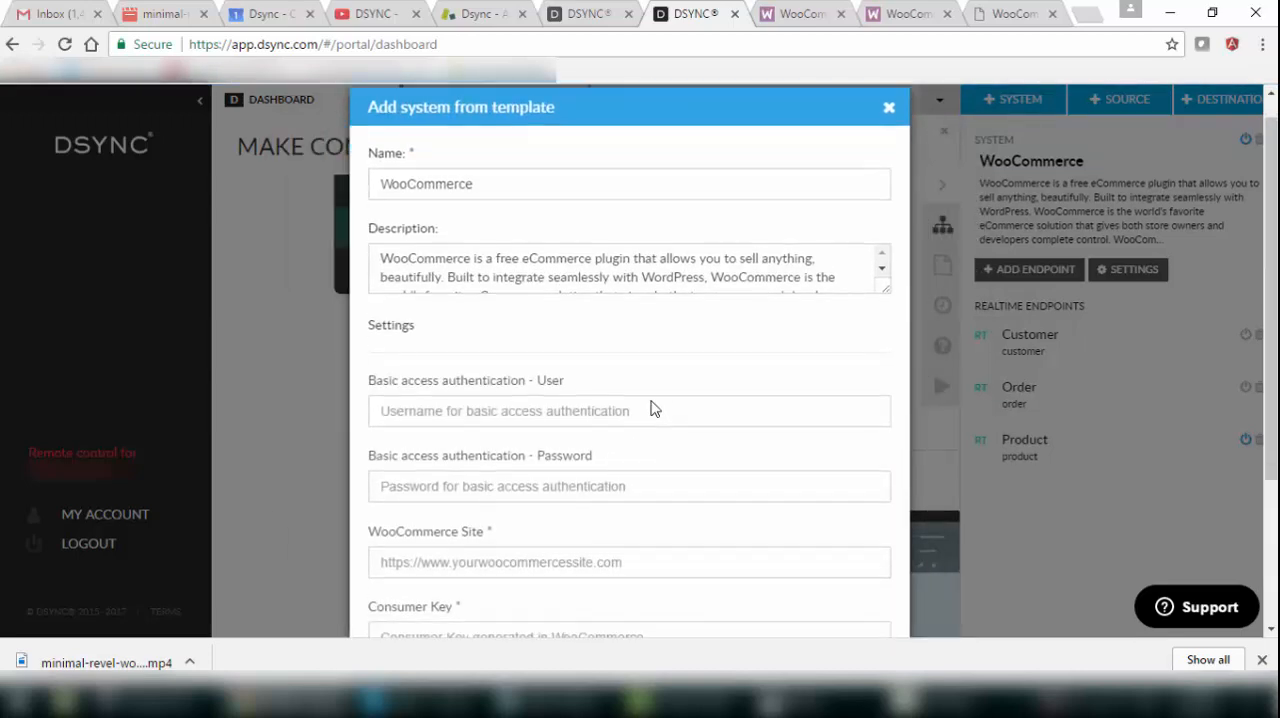
left_click(448, 345)
left_click(1018, 16)
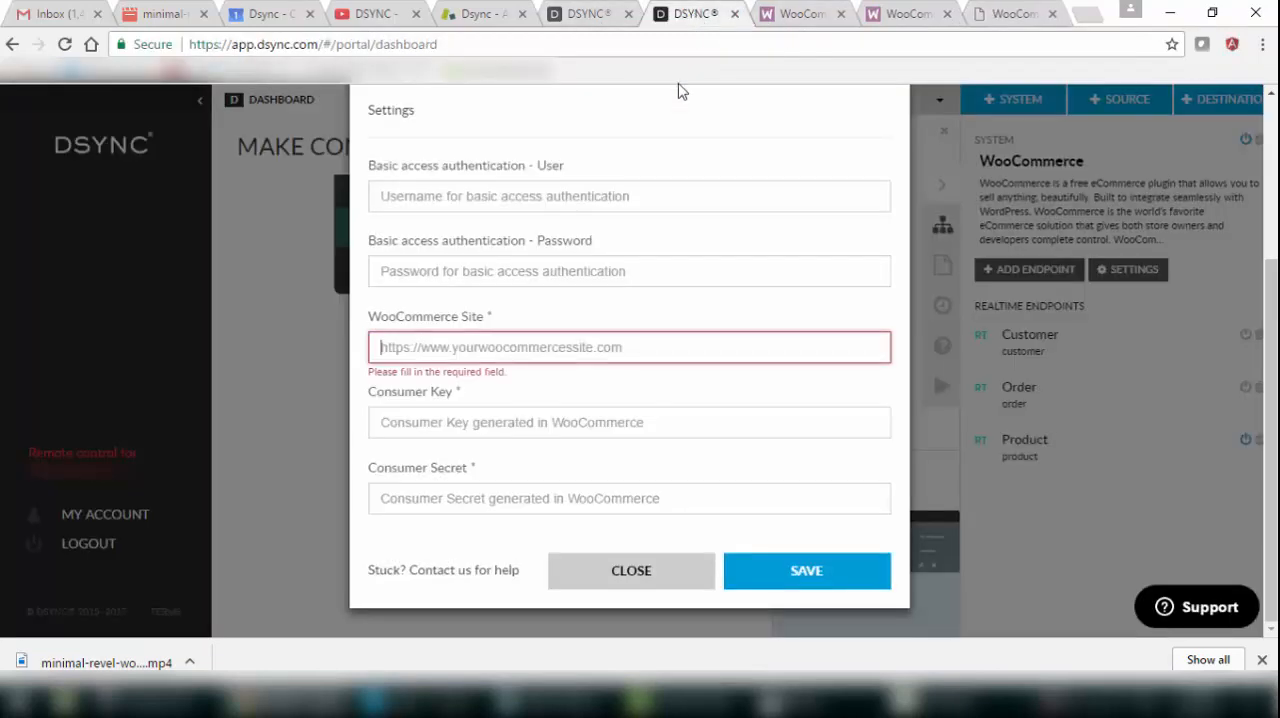
left_click(697, 14)
type("http://woocommerce-1.hb.husak.pro")
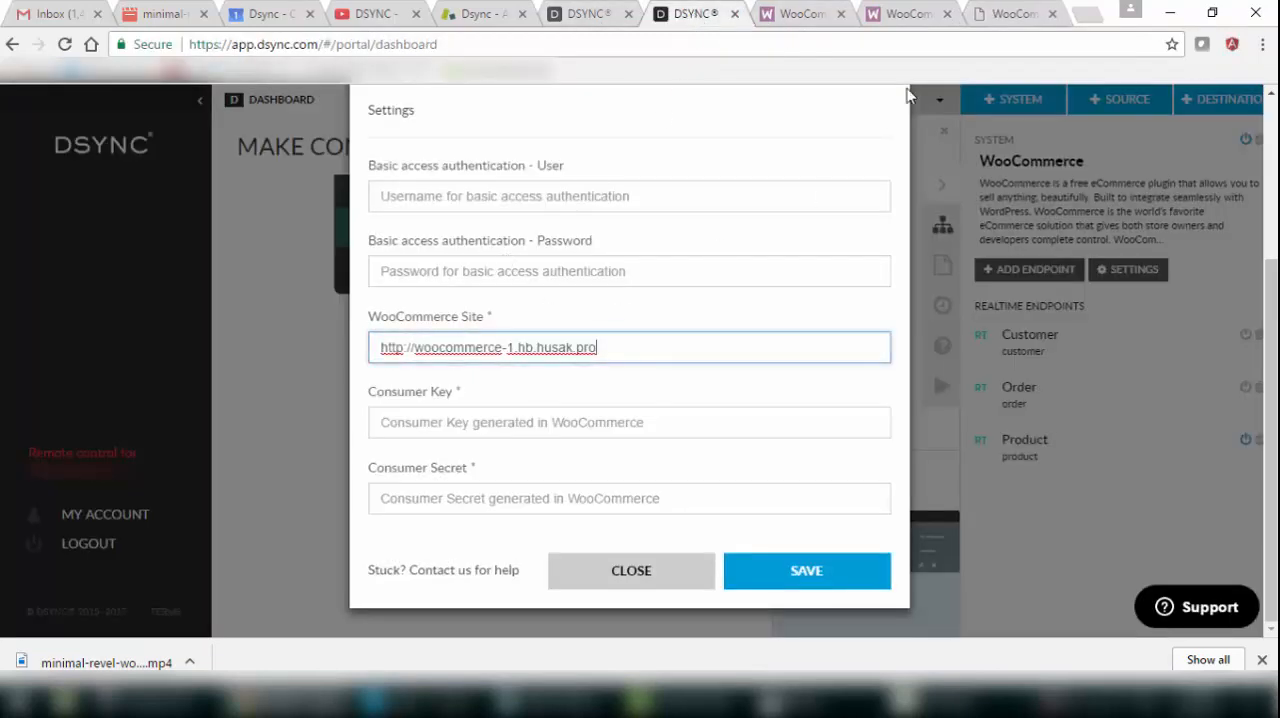
Copy the consumer key from the WooCommerce API key details into the new system's Consumer Key field.
left_click(1010, 15)
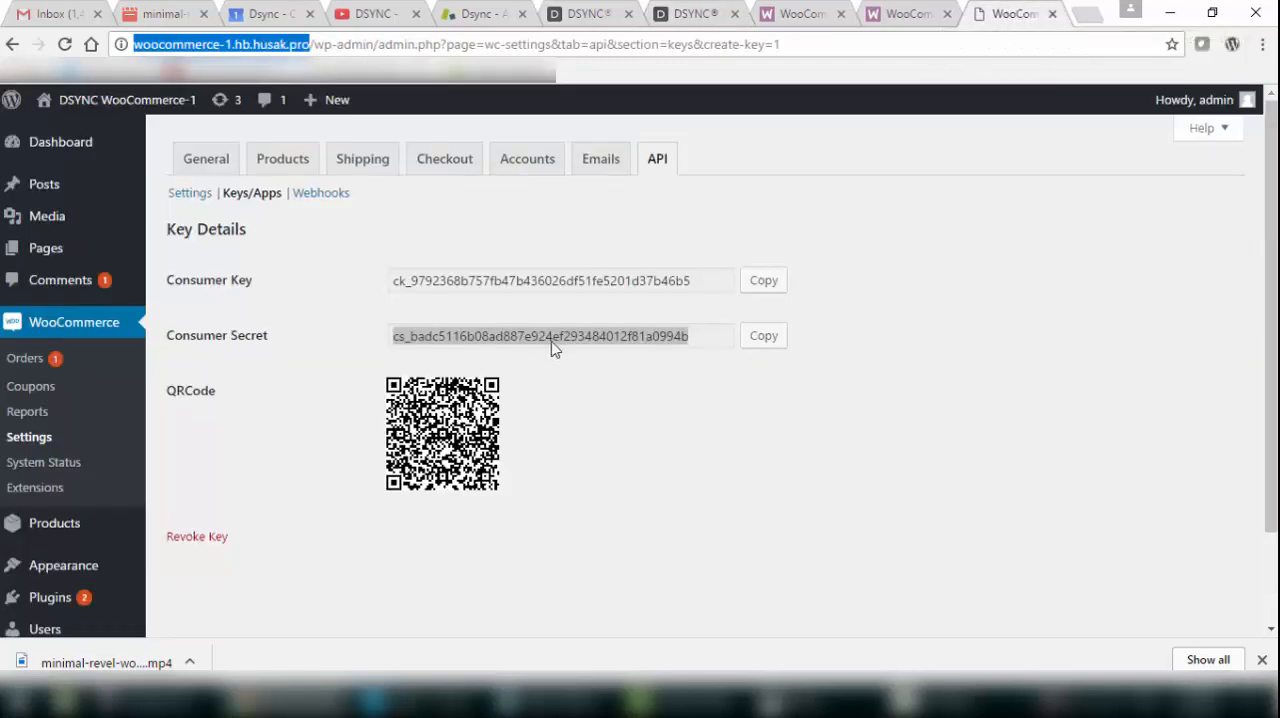
left_click_drag(714, 283, 371, 278)
key("ctrl+c")
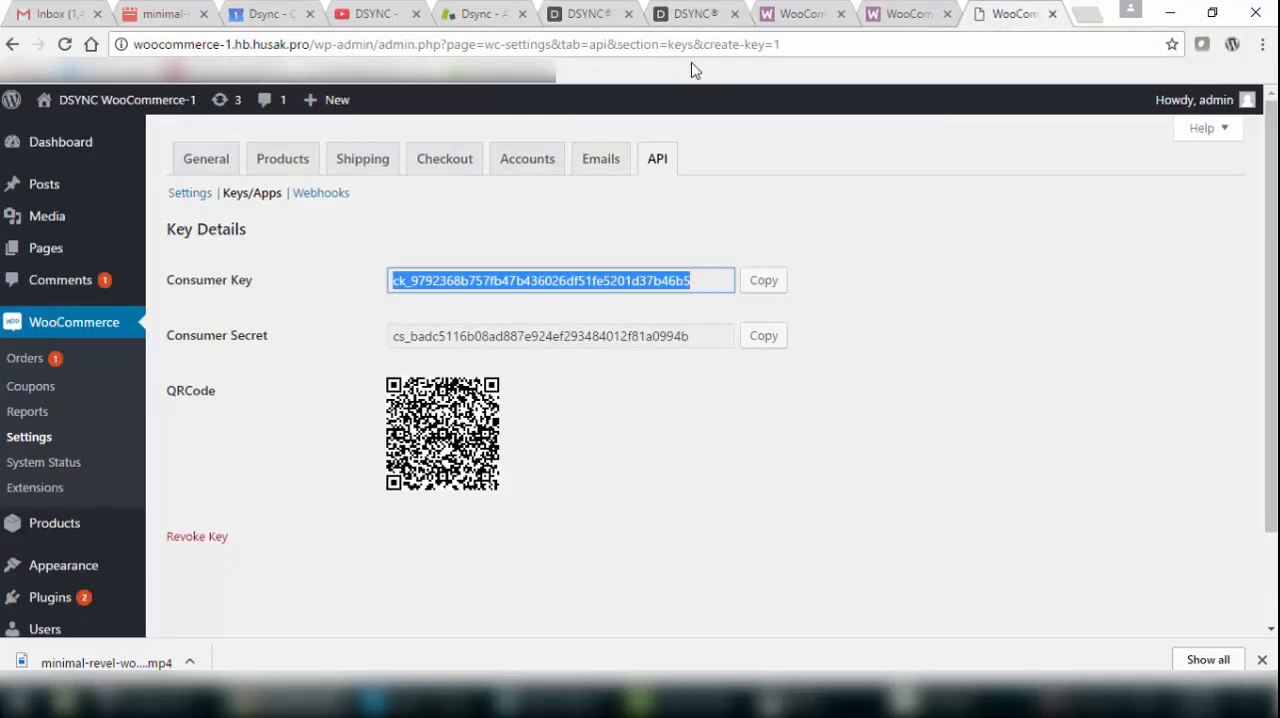
left_click(697, 14)
left_click(509, 415)
key("ctrl+v")
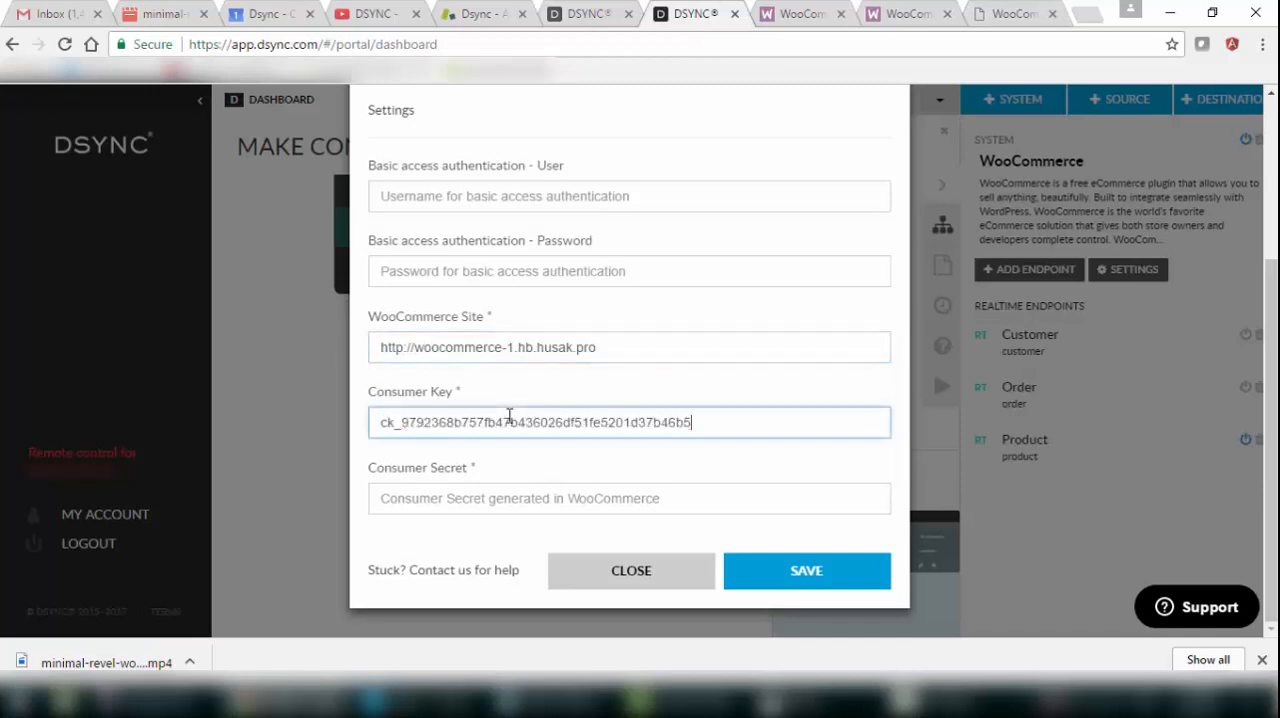
Copy the consumer secret from the WooCommerce key details into the Consumer Secret field and save the system.
left_click(1010, 15)
left_click_drag(690, 342, 385, 340)
key("ctrl+c")
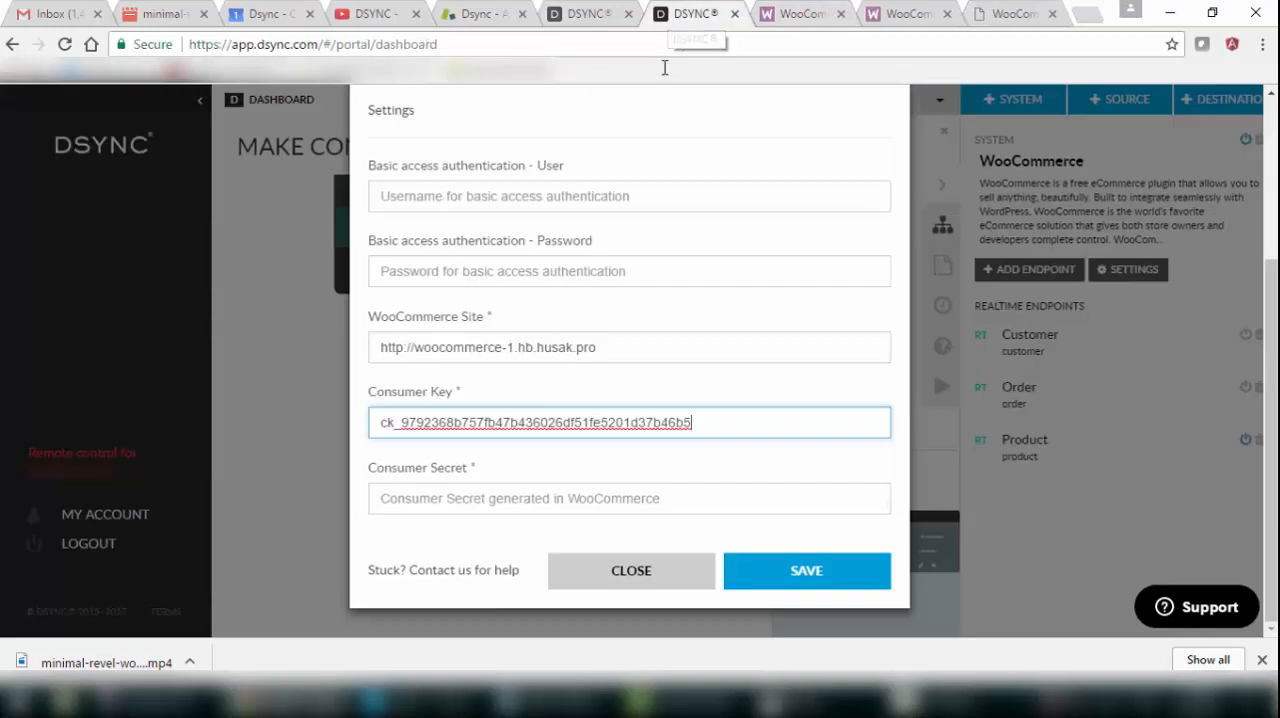
left_click(662, 16)
left_click(506, 487)
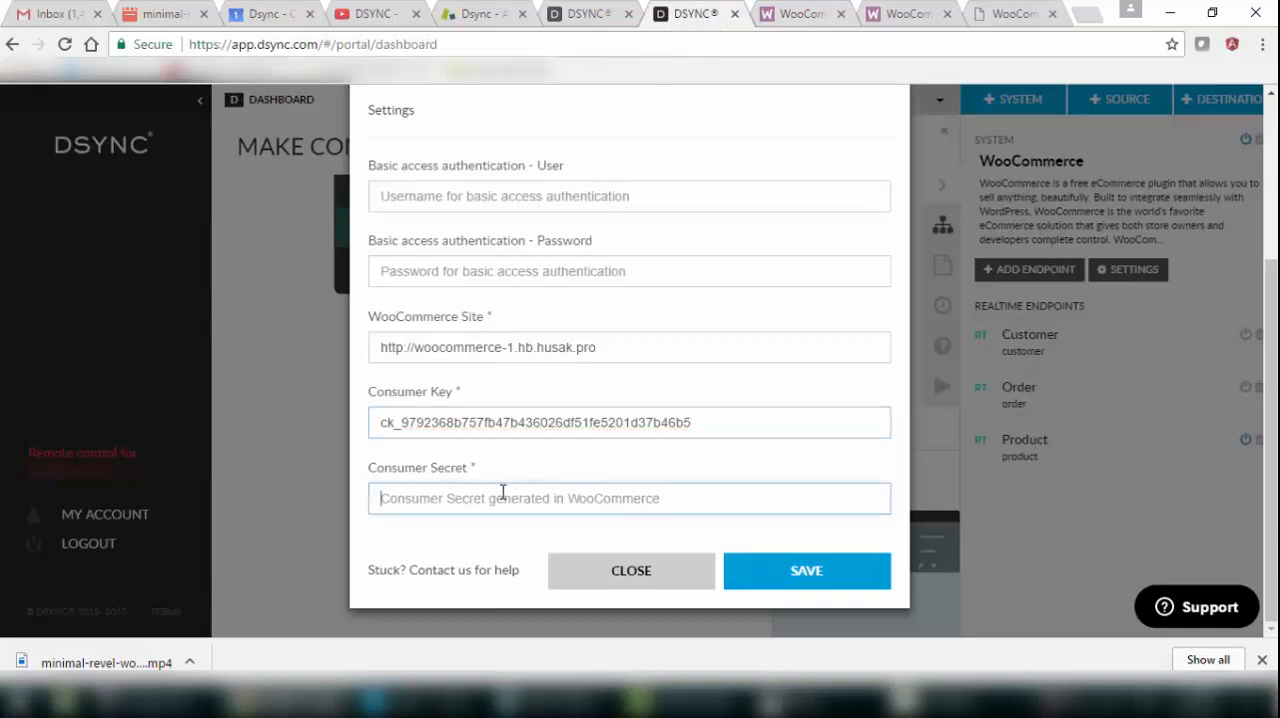
key("ctrl+v")
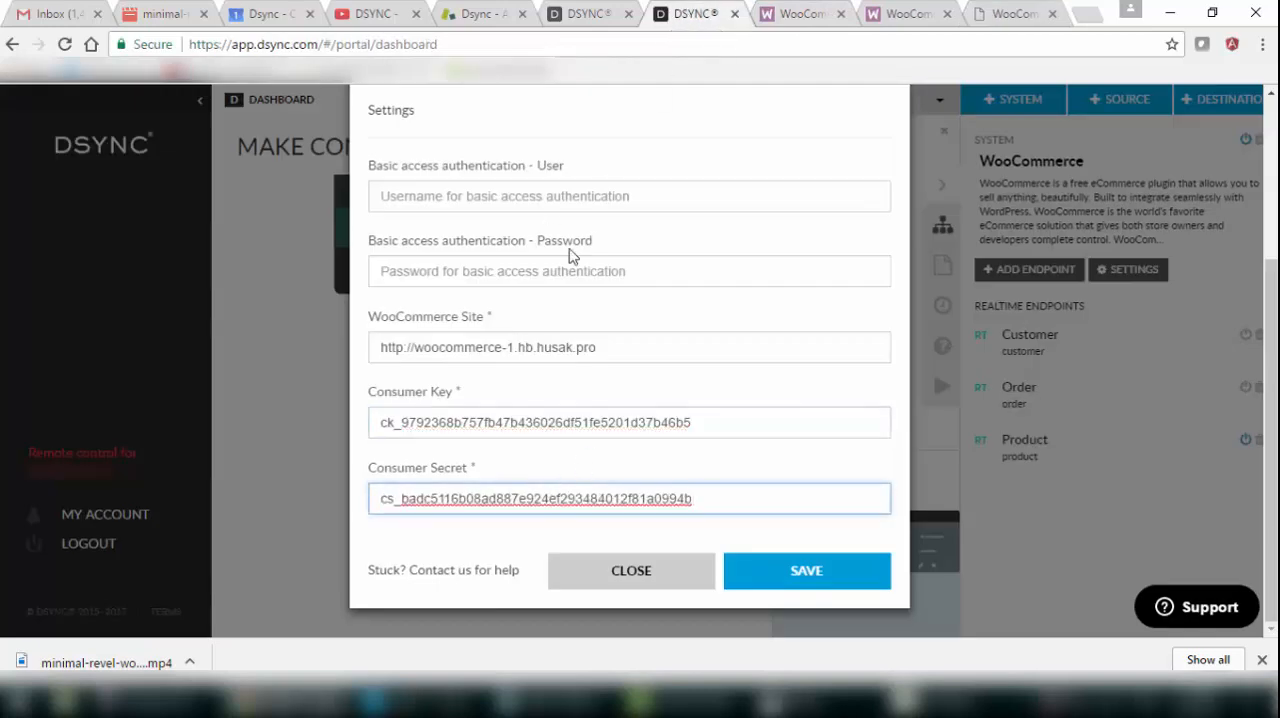
left_click(808, 572)
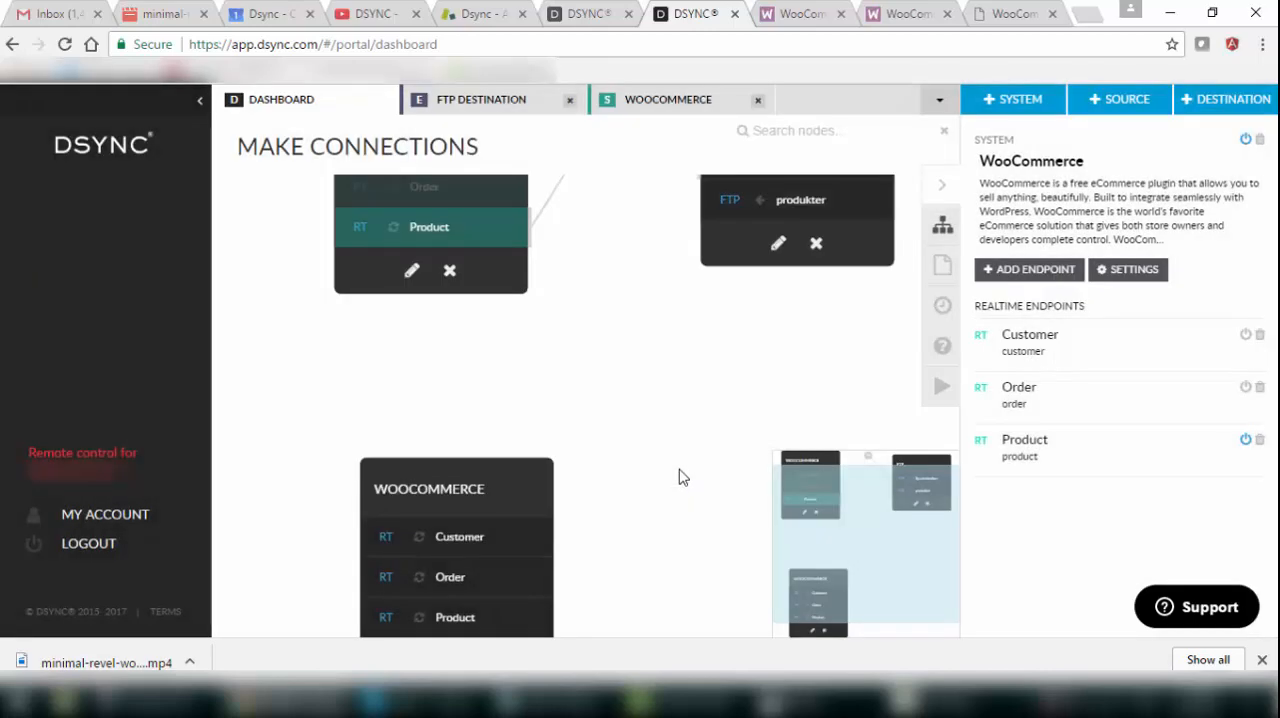
Add a new blank system named FTP beside the WooCommerce system on the dashboard.
left_click_drag(661, 524, 642, 304)
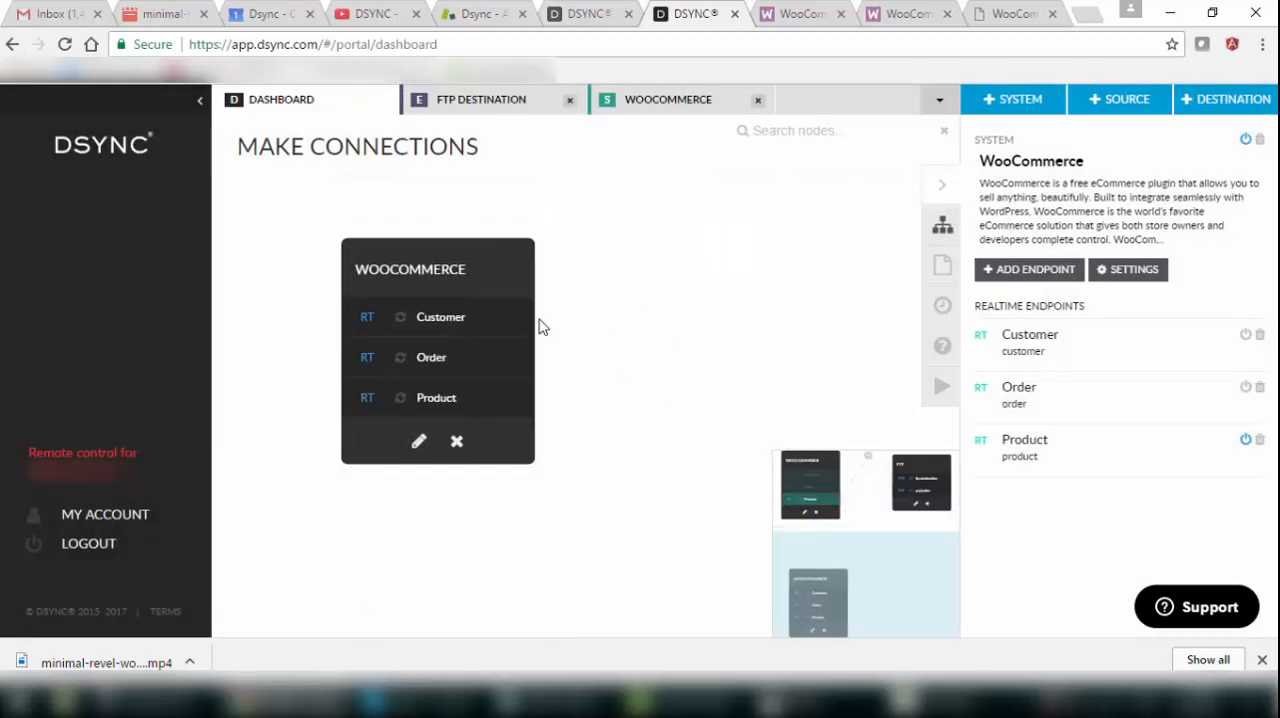
left_click(463, 278)
left_click(1022, 108)
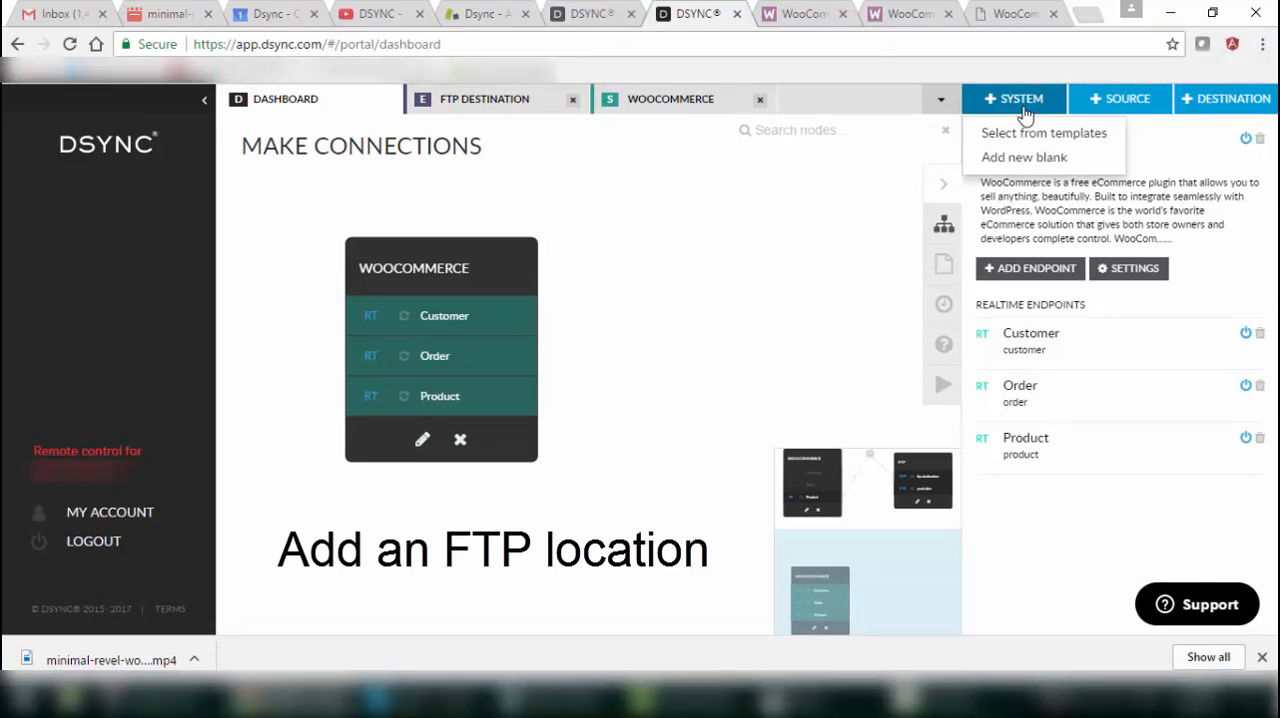
left_click(1024, 157)
left_click(684, 272)
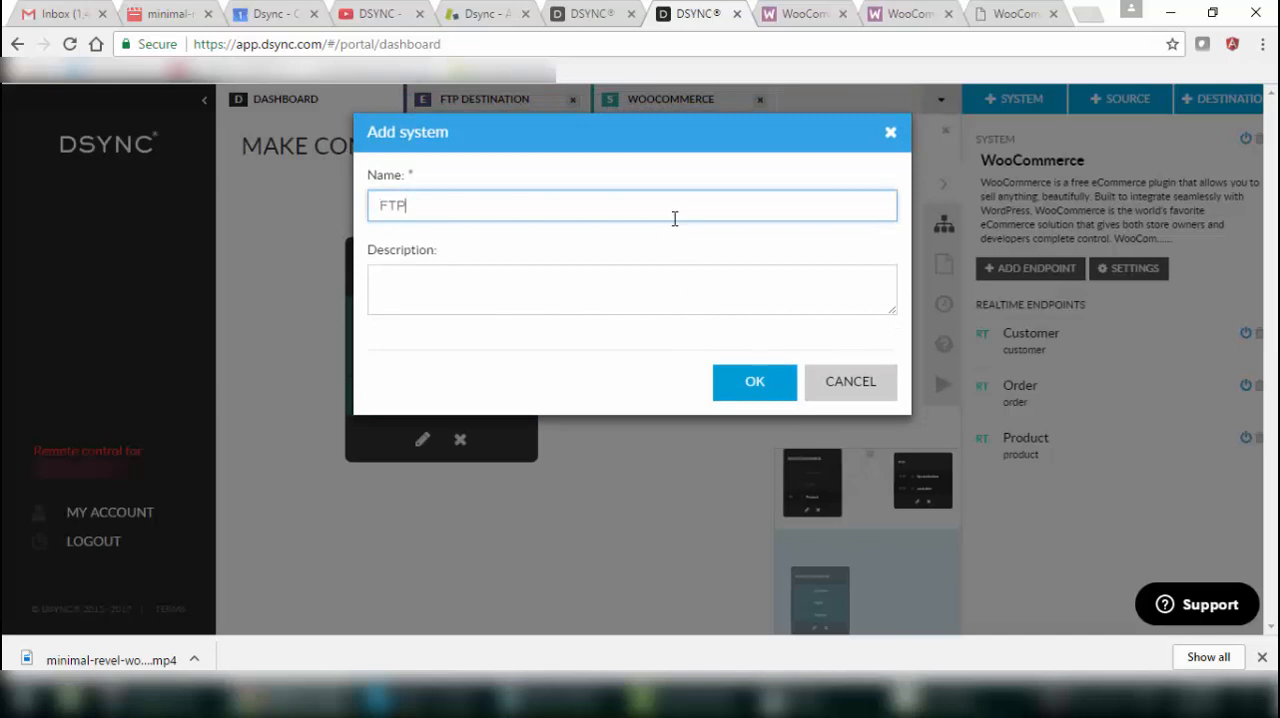
key("Return")
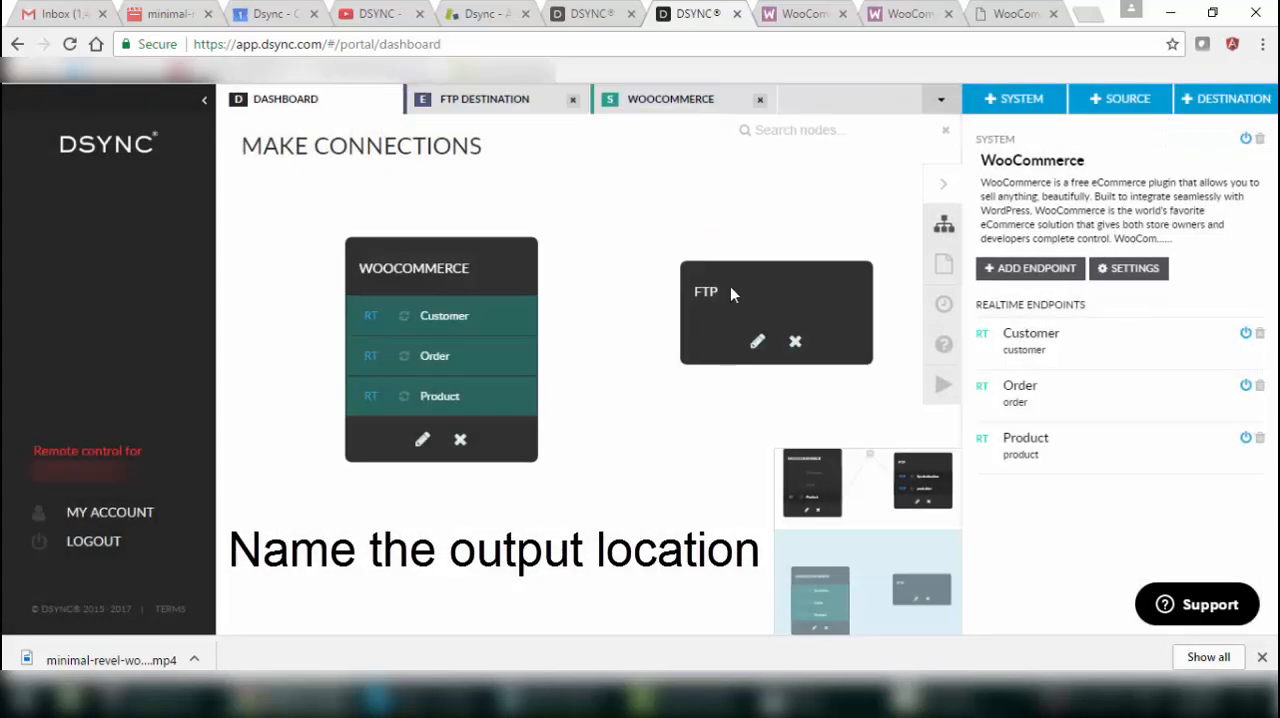
left_click(733, 287)
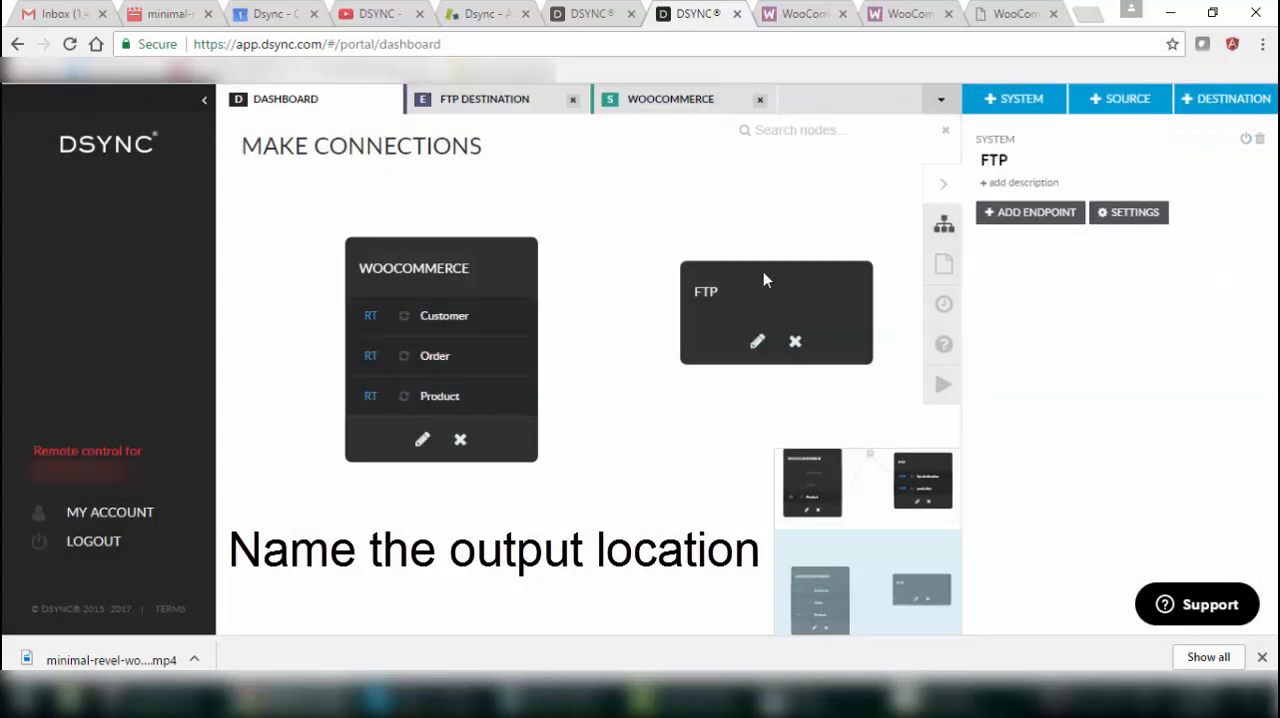
Add an endpoint named Products In to the FTP system with type DESTINATION and connector type FTP.
left_click(1033, 215)
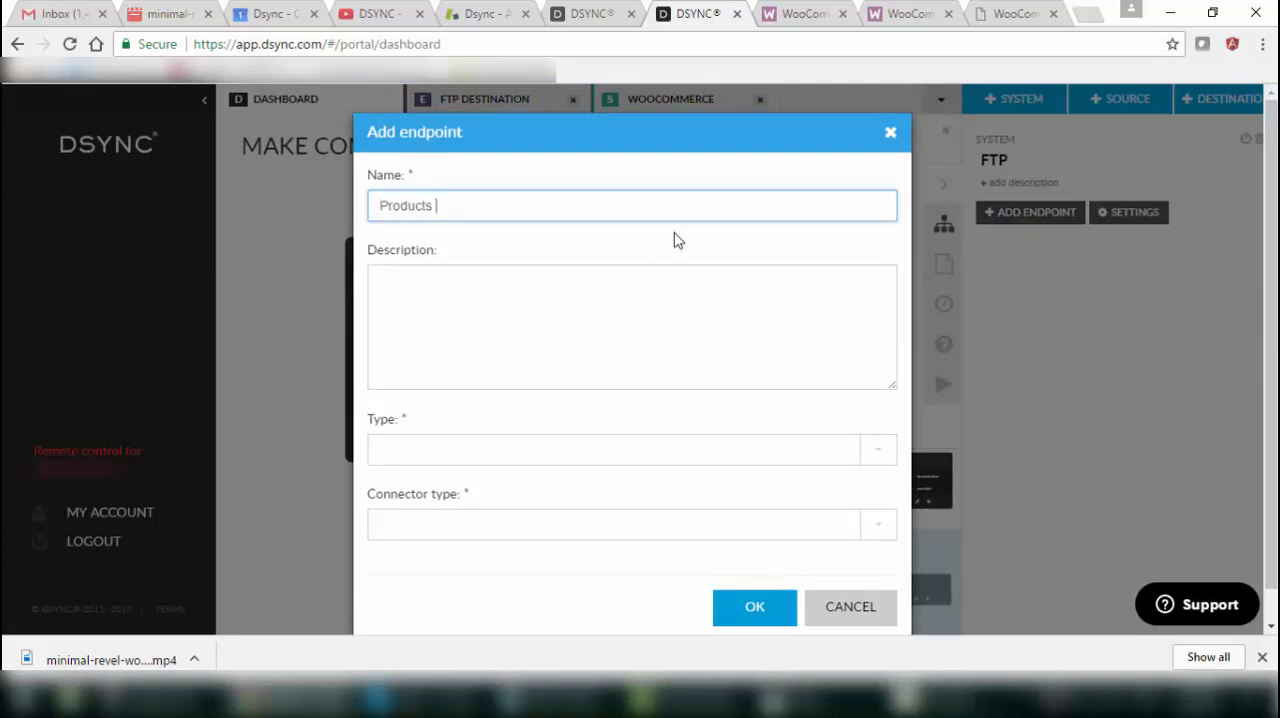
left_click(879, 460)
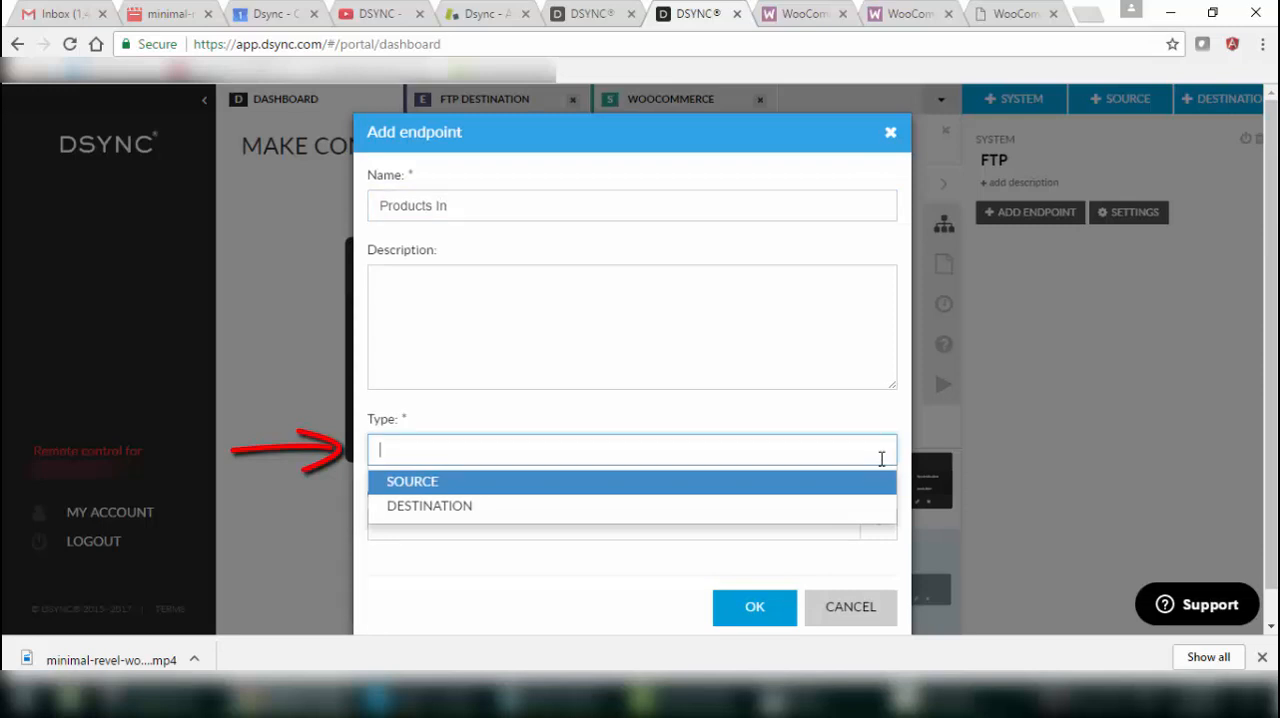
left_click(768, 510)
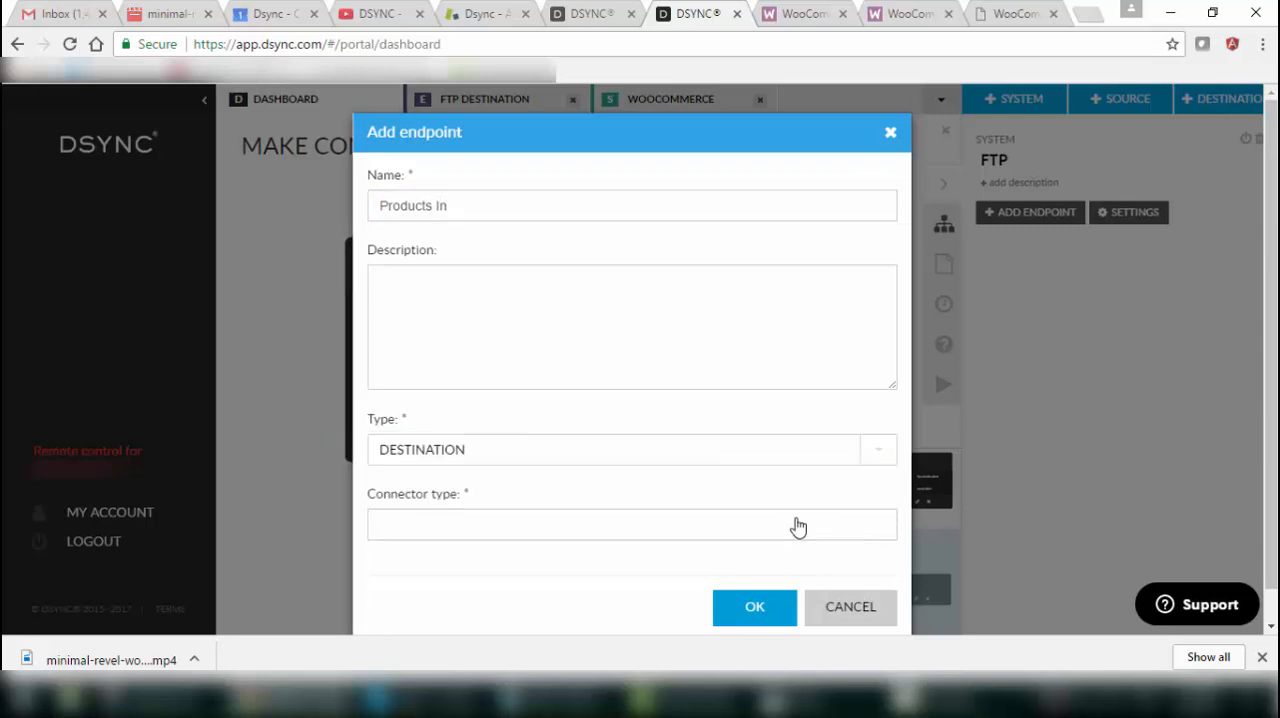
left_click(798, 527)
left_click(641, 582)
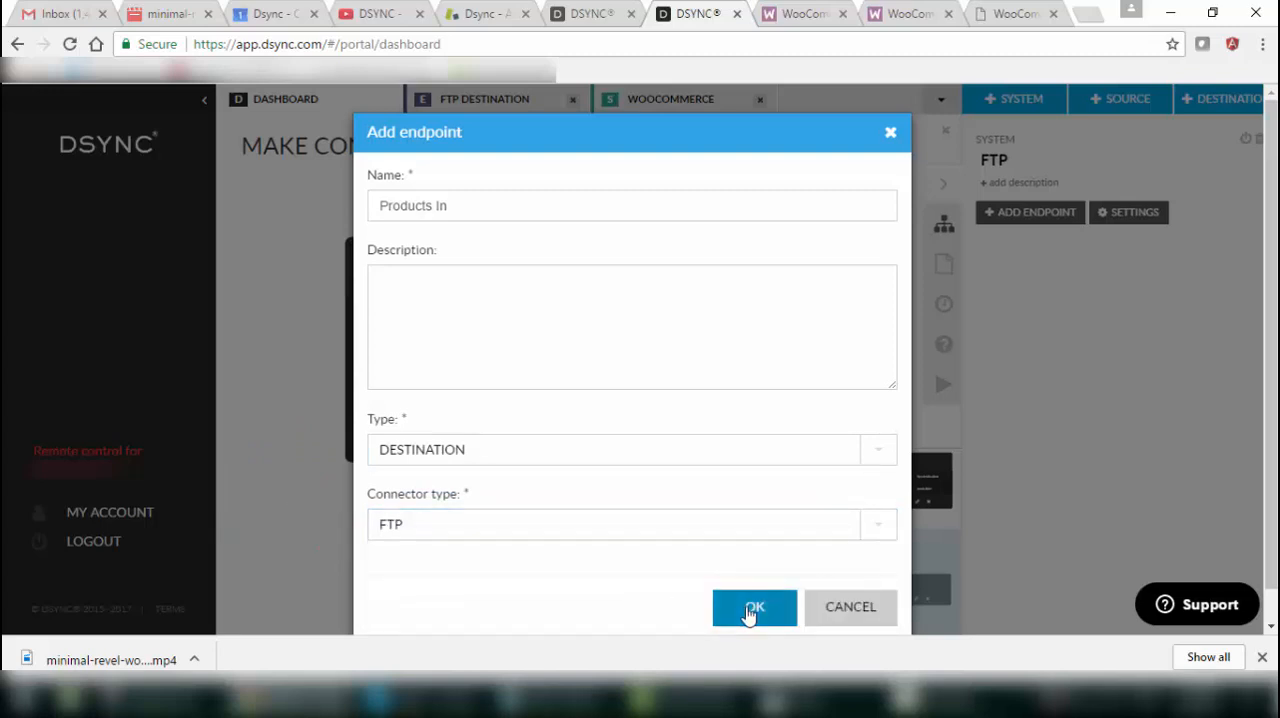
left_click(752, 608)
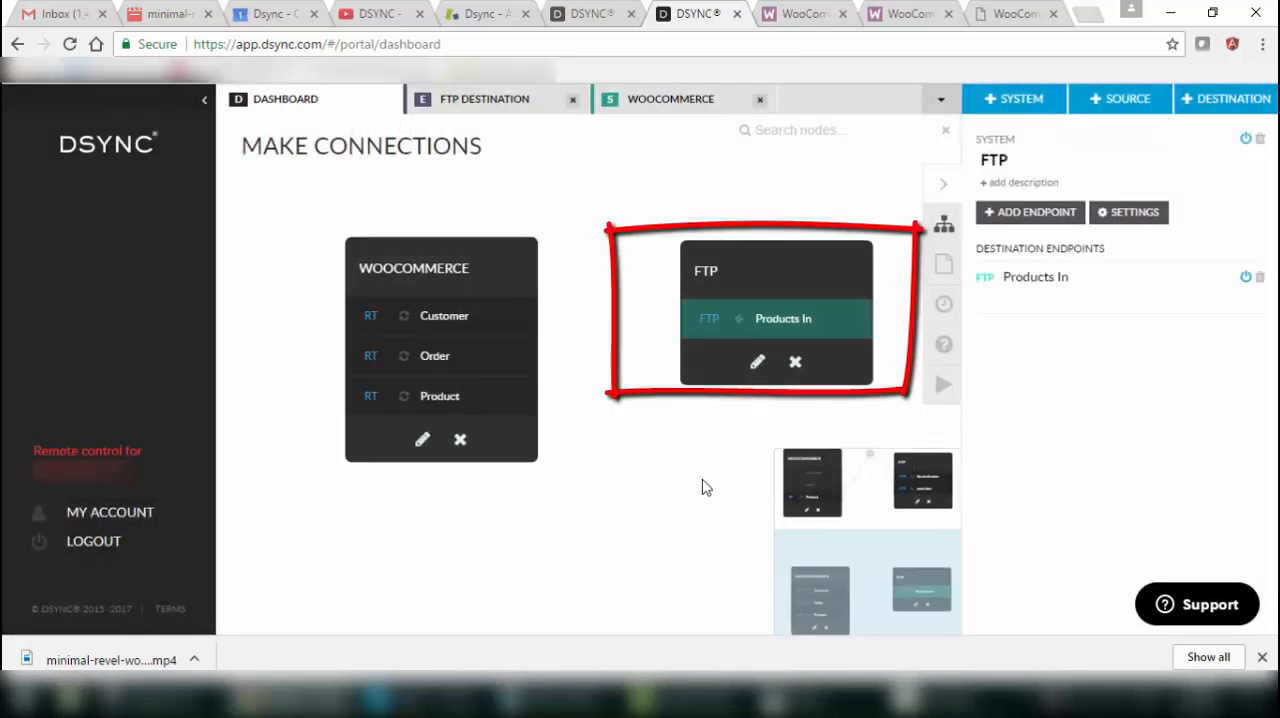
In the WooCommerce REST API v3 documentation, open View List of Products and highlight the /wc-api/v3/products request path.
left_click(82, 408)
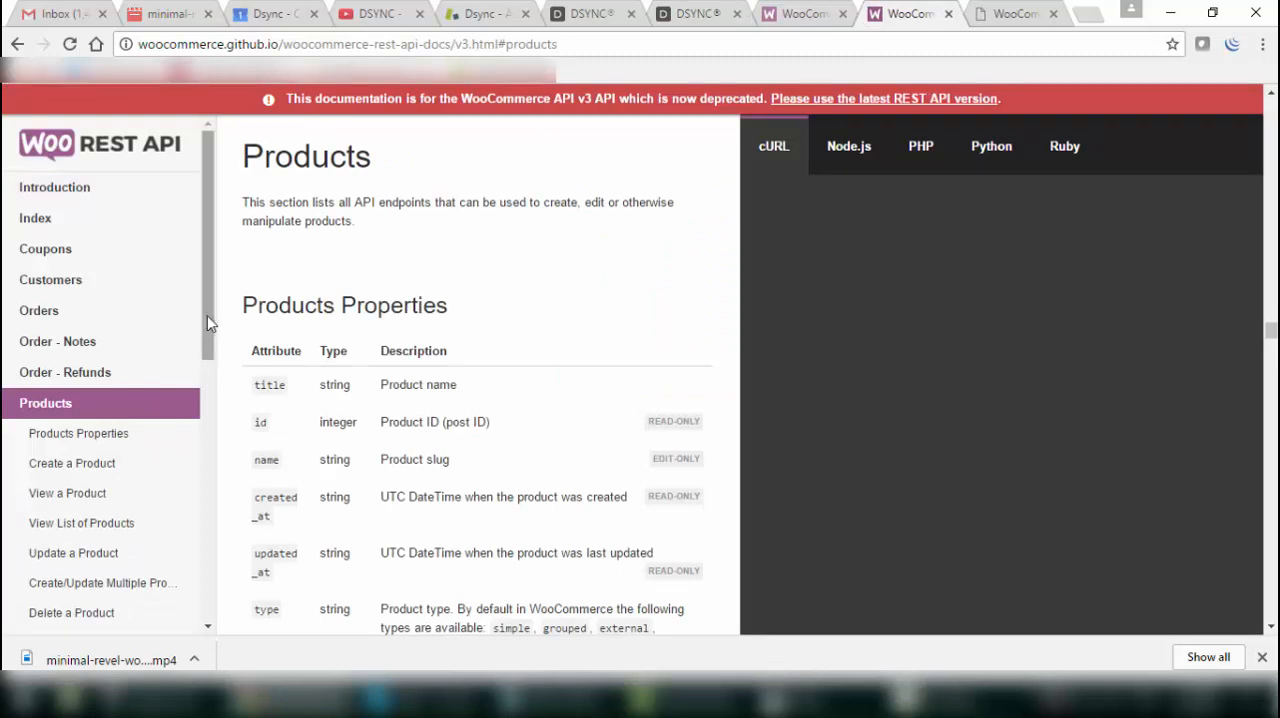
left_click_drag(208, 335, 205, 416)
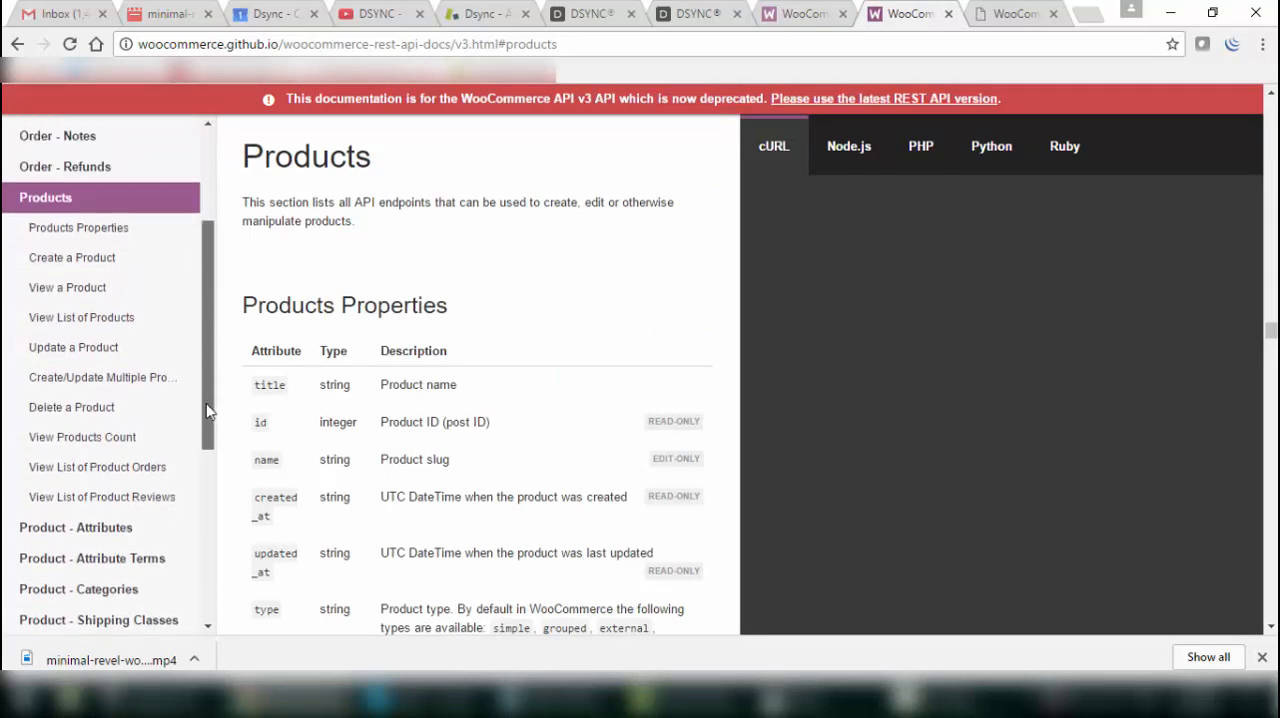
left_click(108, 320)
left_click_drag(425, 303, 310, 302)
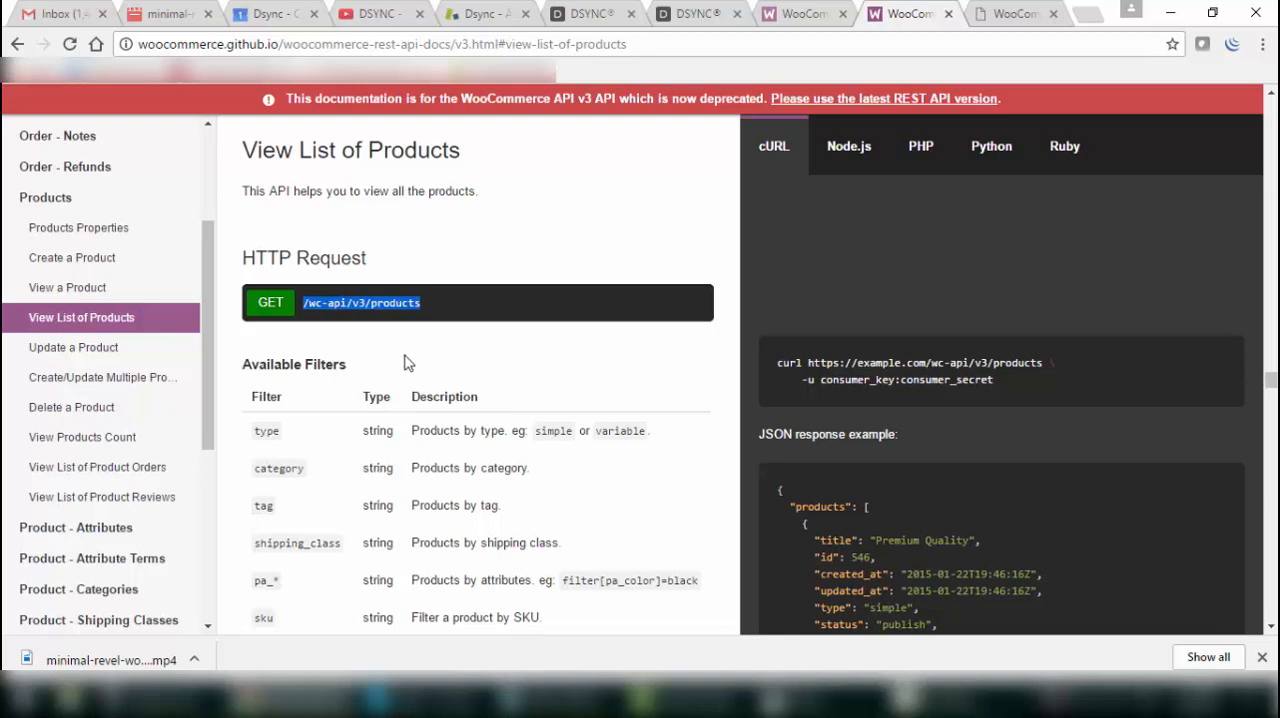
Switch back to Dsync and set the Products In data layout's file format to JSON.
left_click(690, 24)
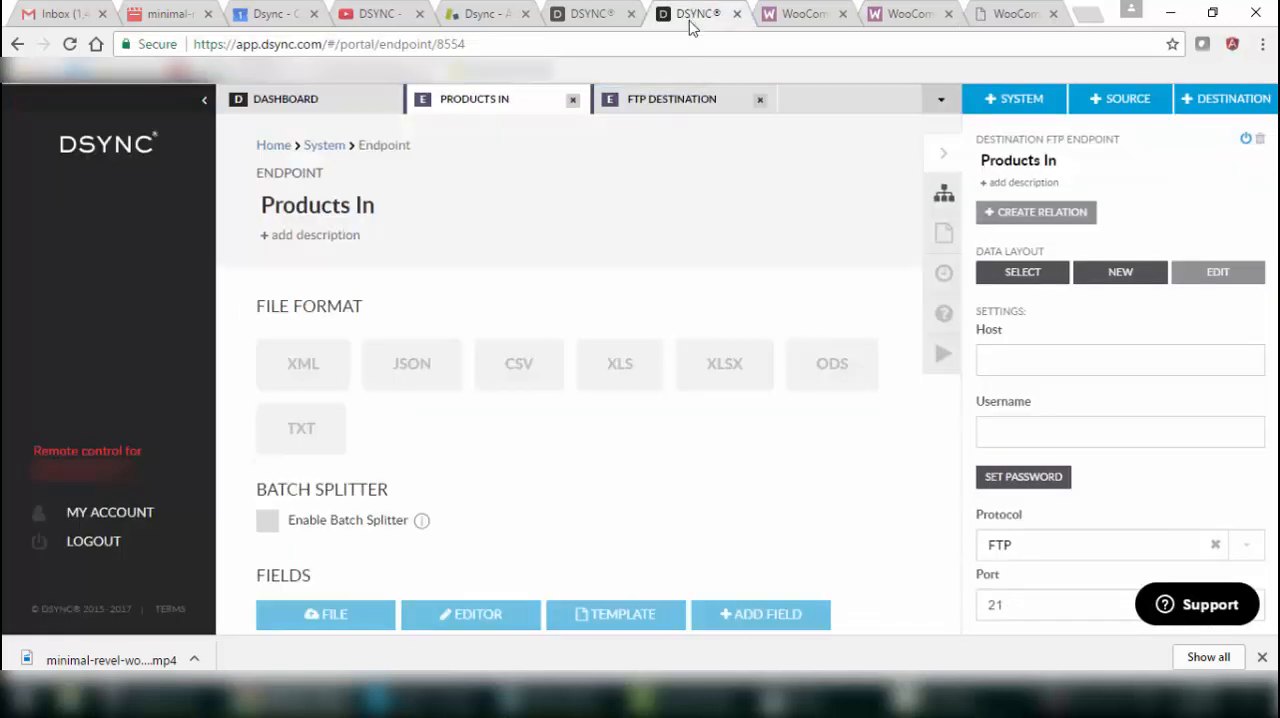
left_click(418, 372)
scroll(548, 480, "down", 2)
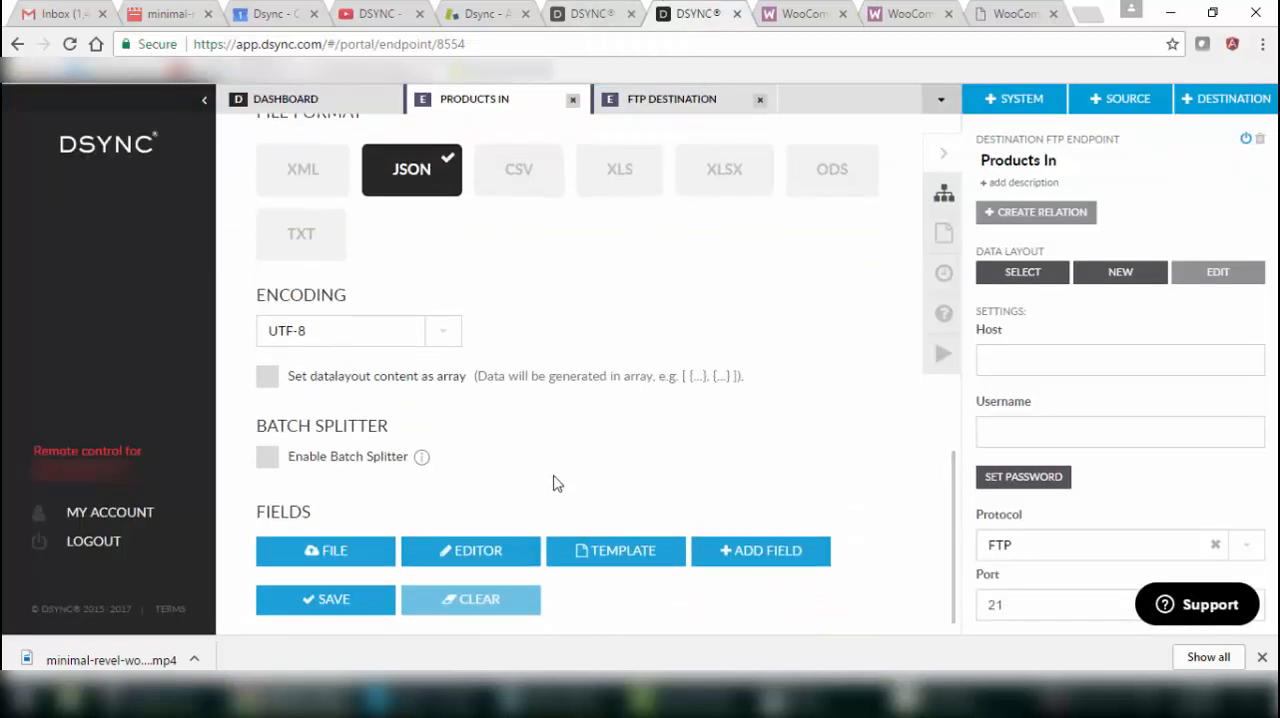
Copy the entire JSON response example for View List of Products from the WooCommerce API documentation.
left_click(912, 14)
scroll(874, 522, "down", 5)
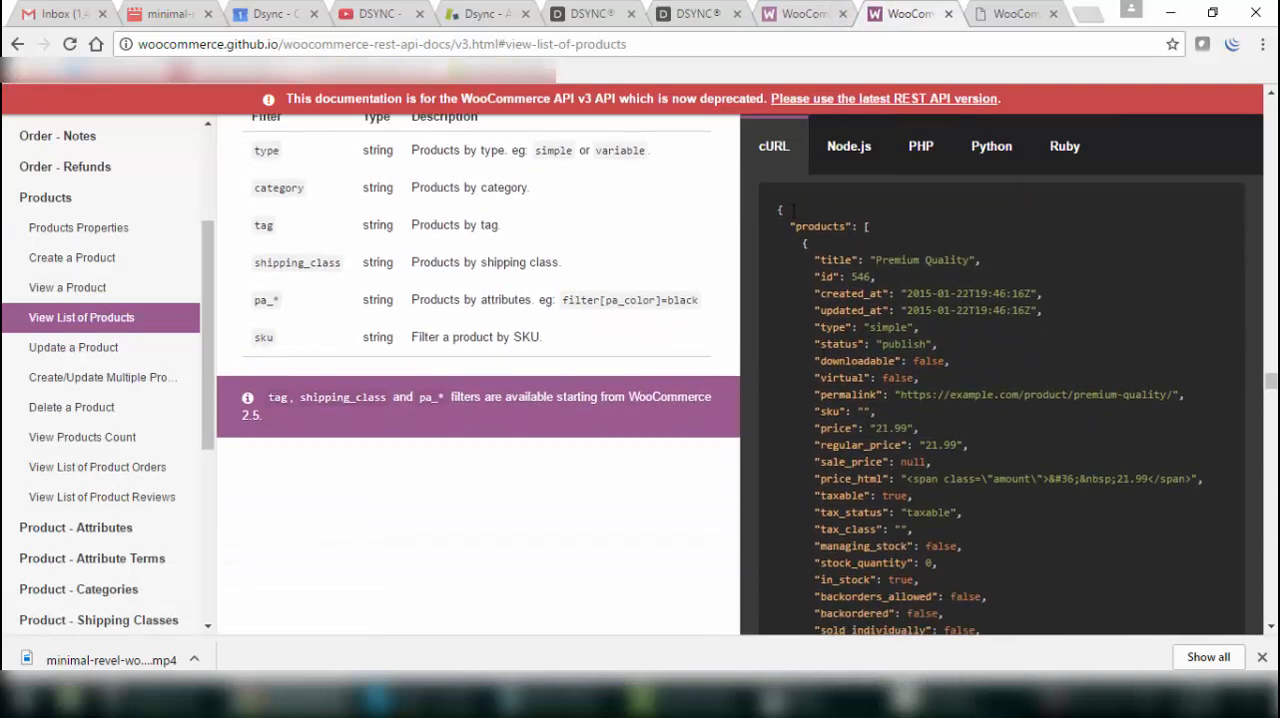
left_click_drag(780, 210, 801, 337)
scroll(866, 456, "down", 7)
scroll(869, 457, "down", 9)
scroll(869, 457, "down", 10)
scroll(869, 456, "down", 10)
scroll(869, 445, "down", 10)
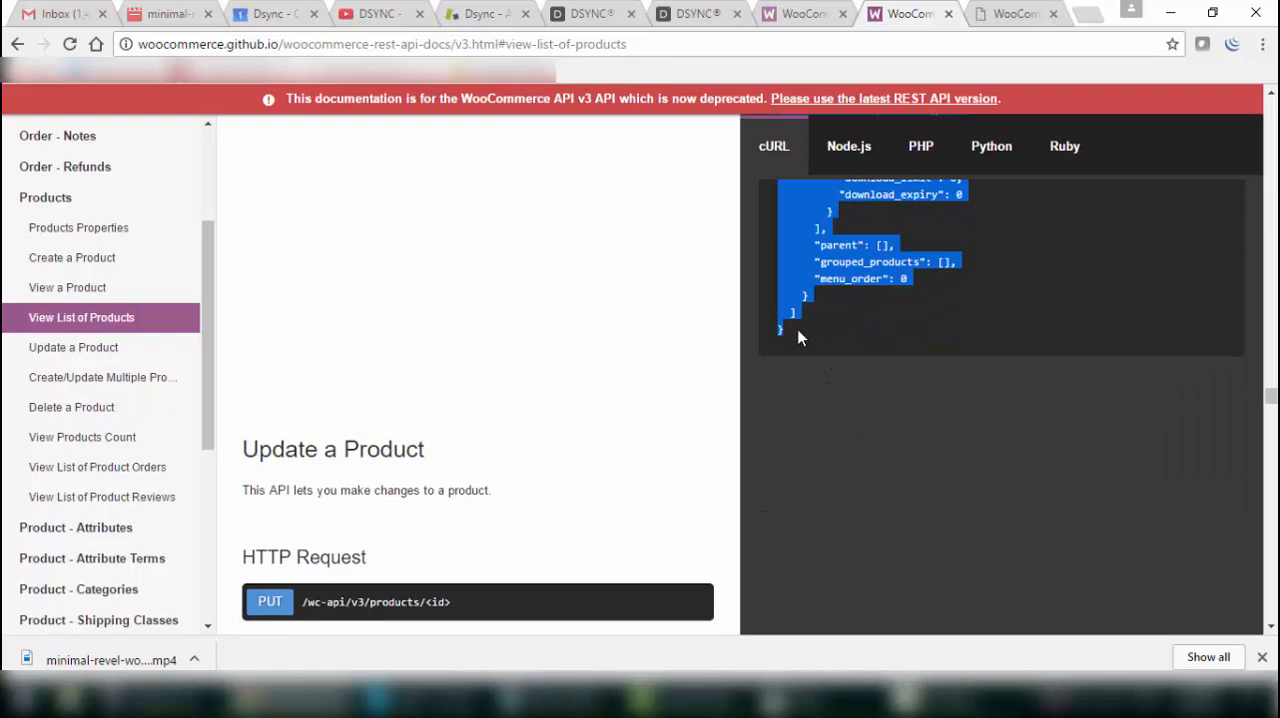
Generate the Products In fields in Dsync by pasting the copied sample JSON into the field editor.
left_click(692, 16)
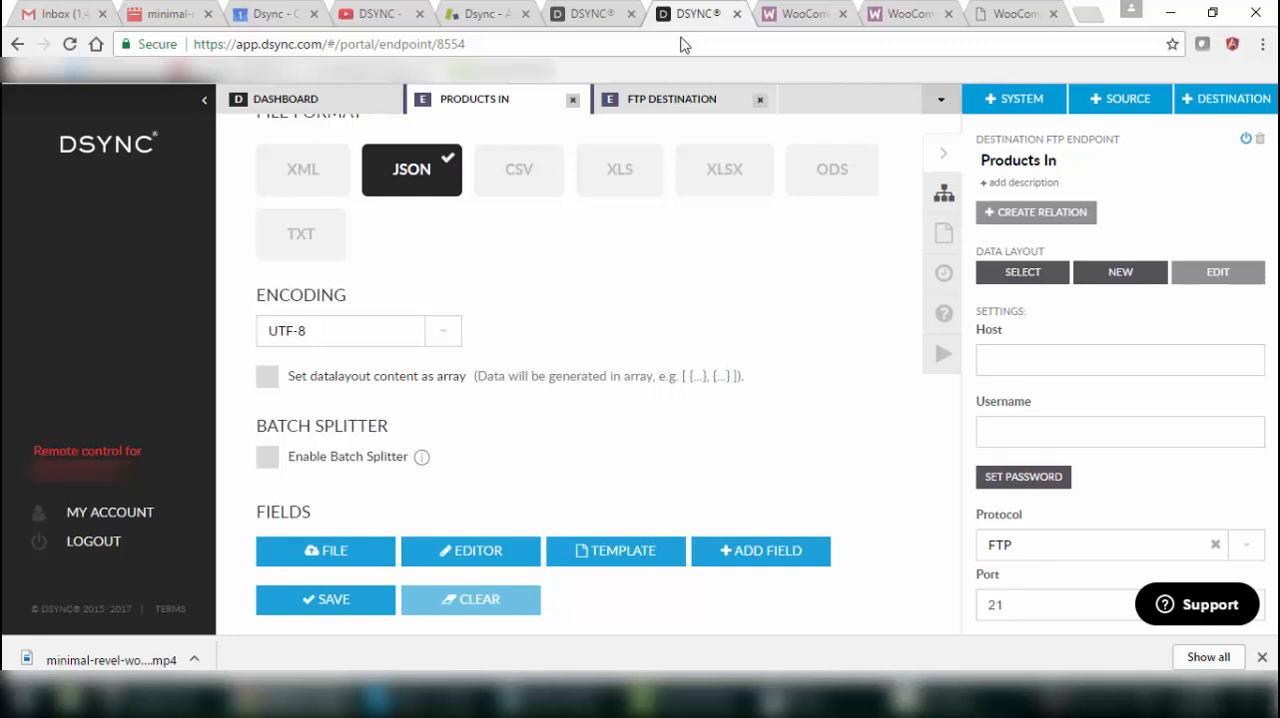
left_click(512, 551)
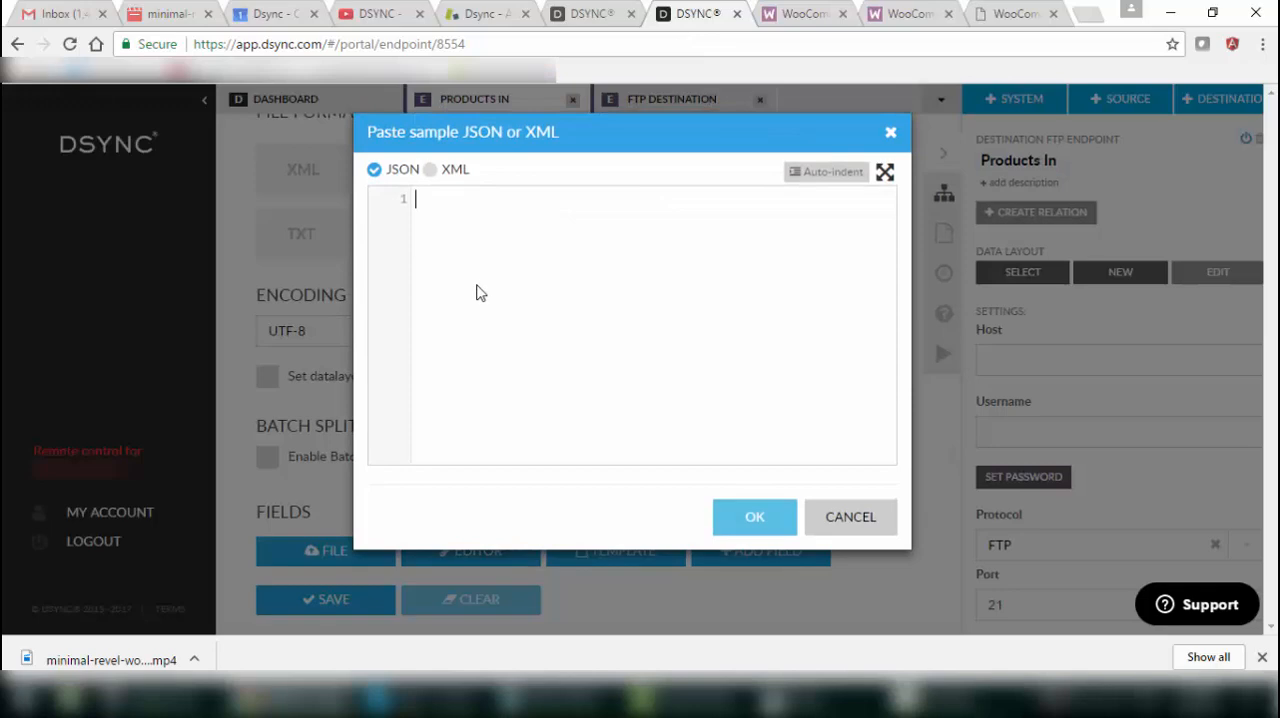
key("ctrl+v")
left_click(754, 567)
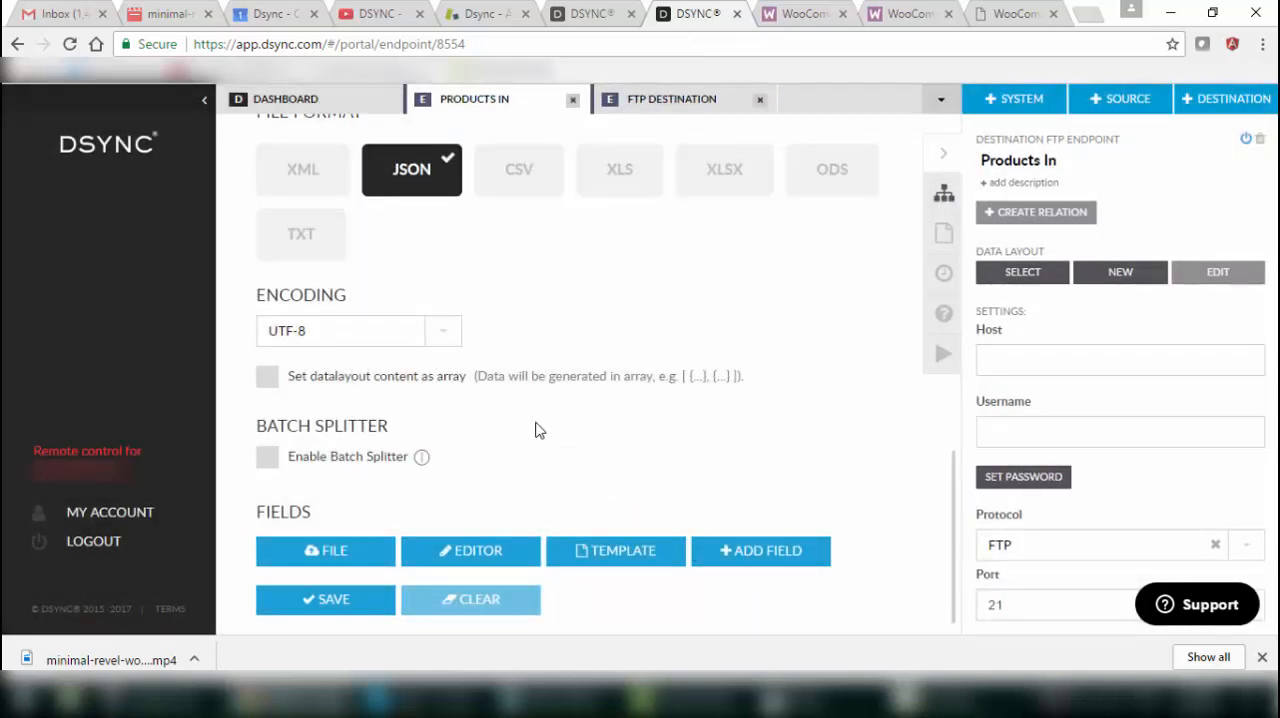
Review the generated product fields and save the Products In data layout.
scroll(540, 456, "down", 4)
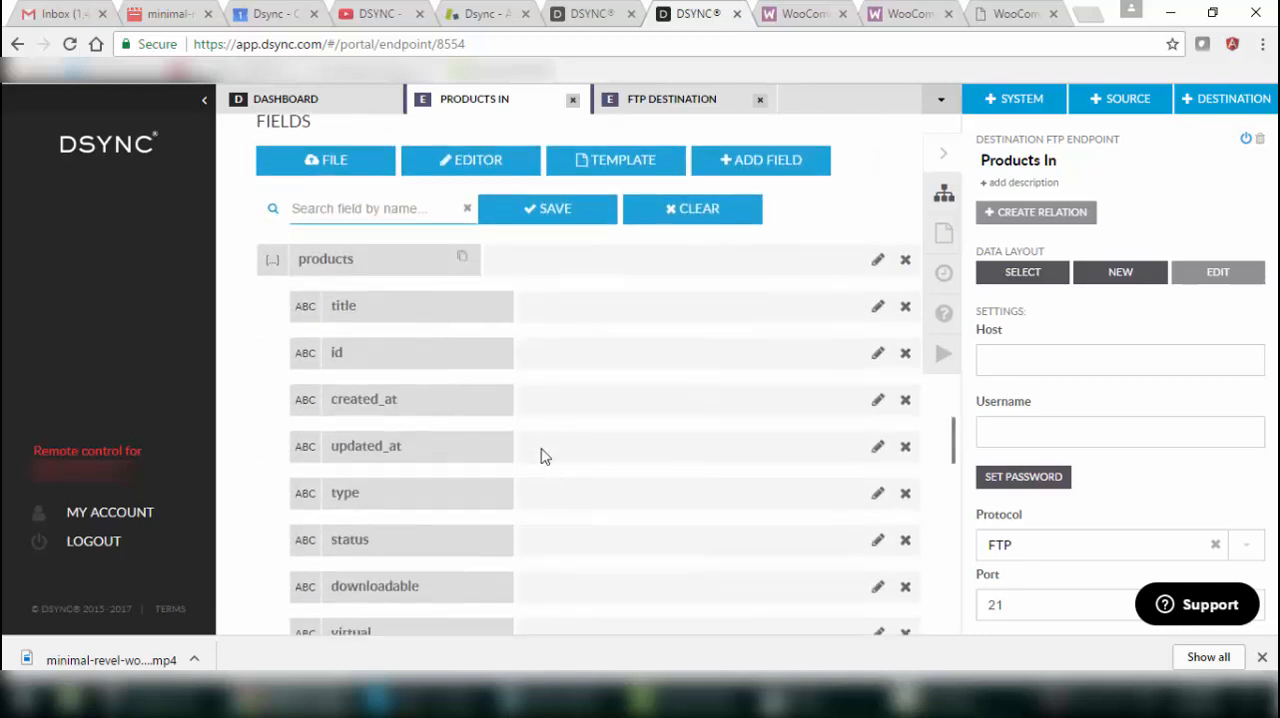
scroll(540, 456, "down", 20)
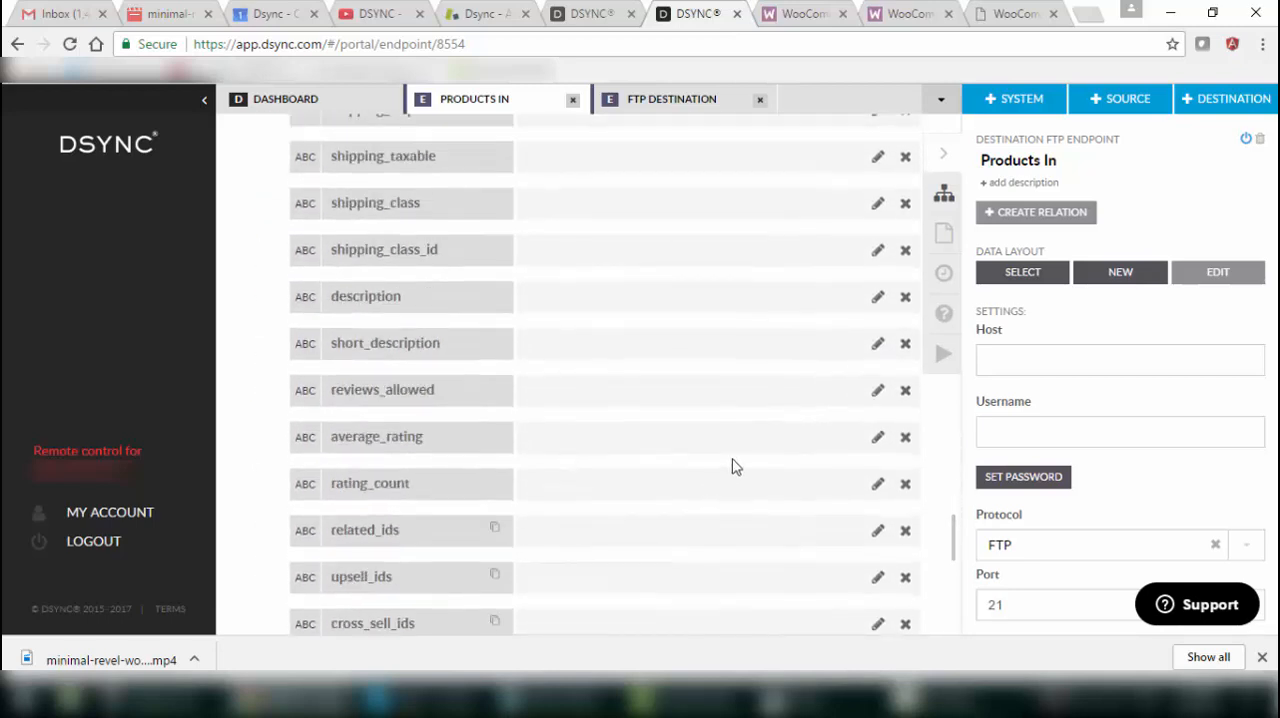
left_click_drag(951, 549, 968, 283)
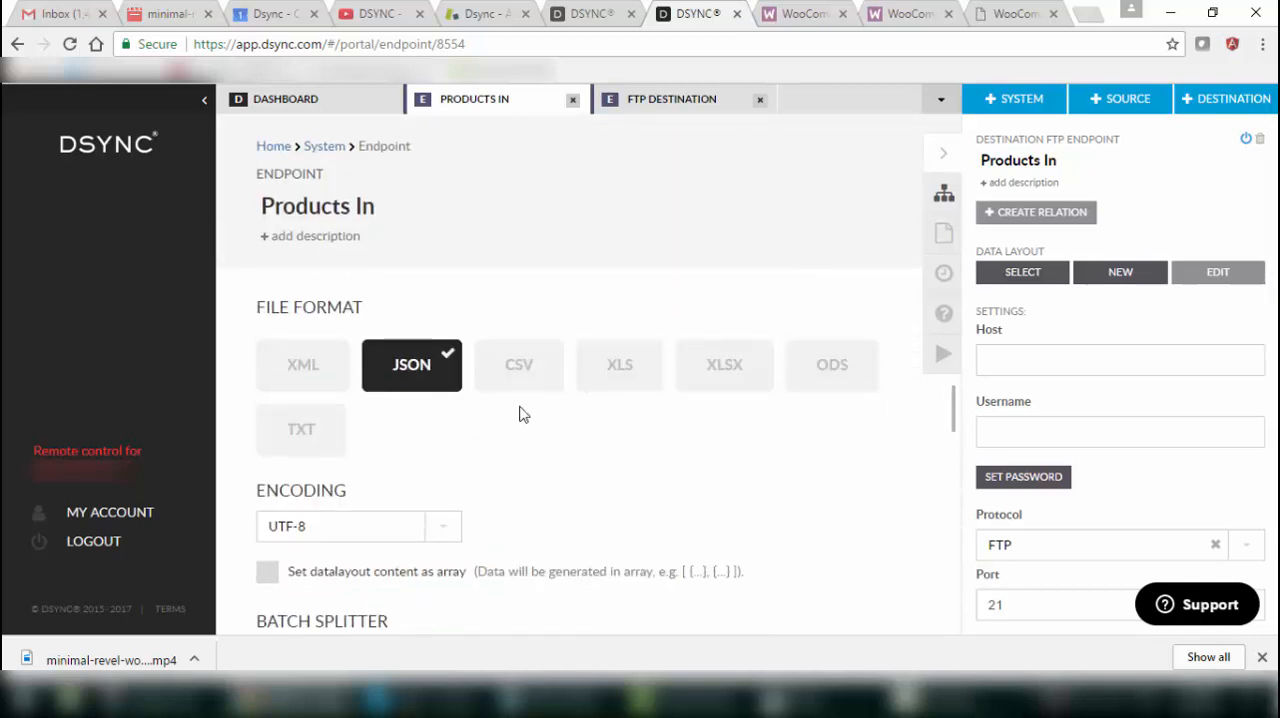
scroll(440, 408, "down", 2)
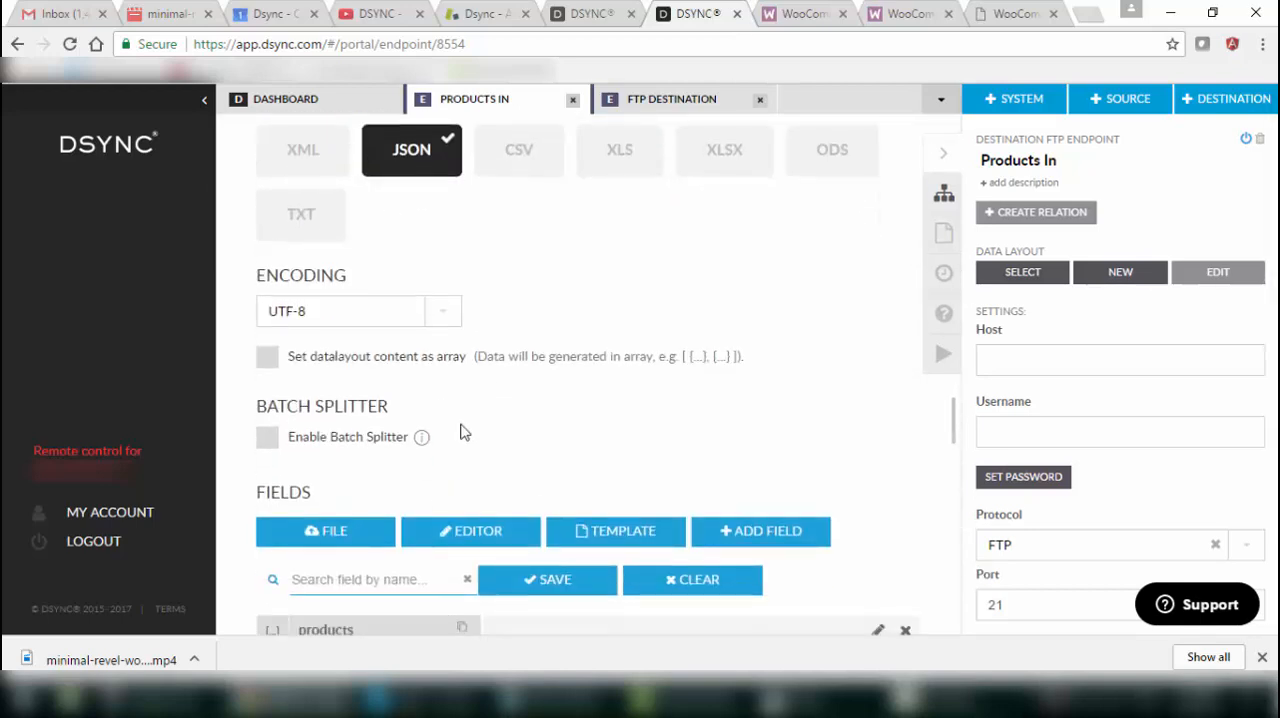
left_click(558, 586)
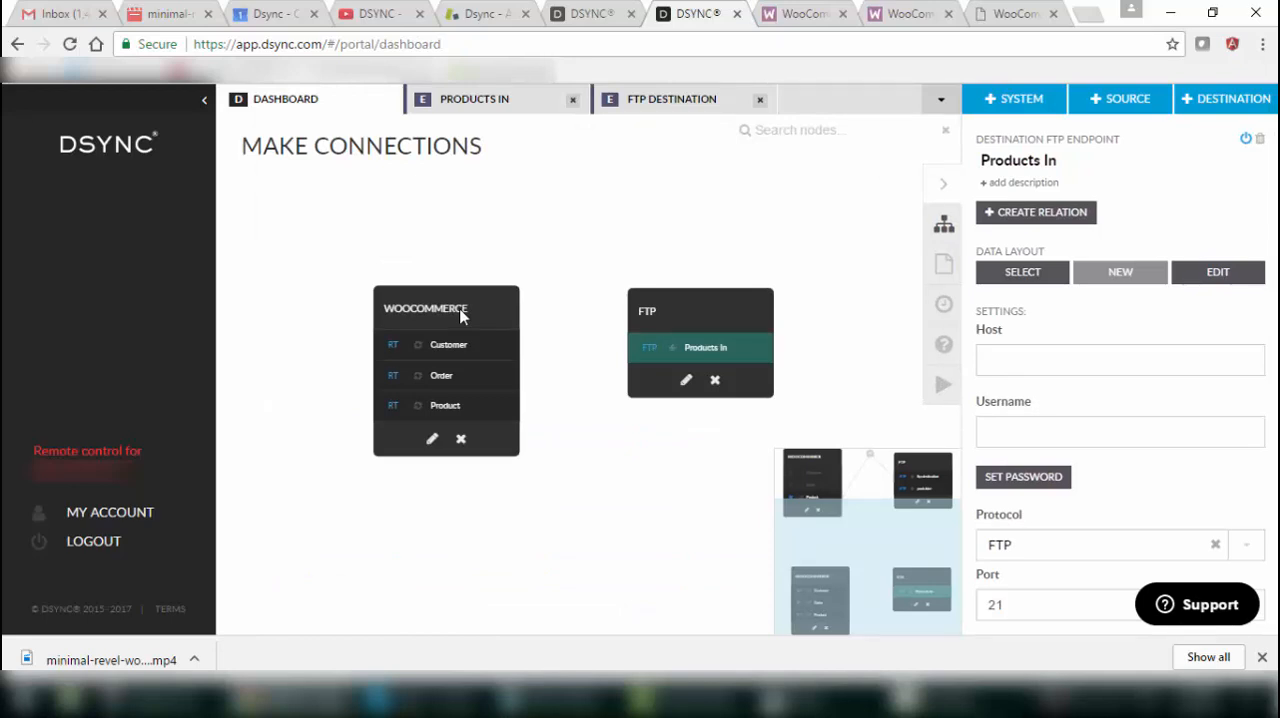
Add an endpoint named Products Out to the WooCommerce system, with type SOURCE and connector type API.
left_click(471, 318)
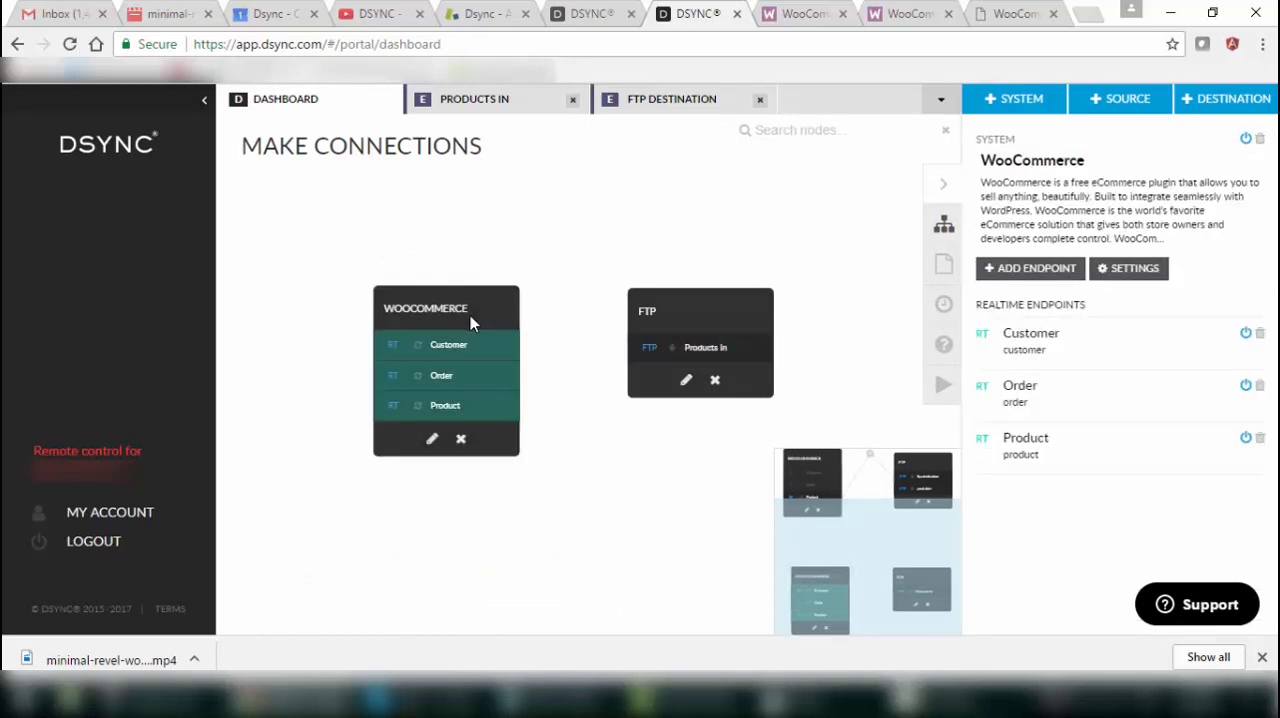
left_click(1040, 270)
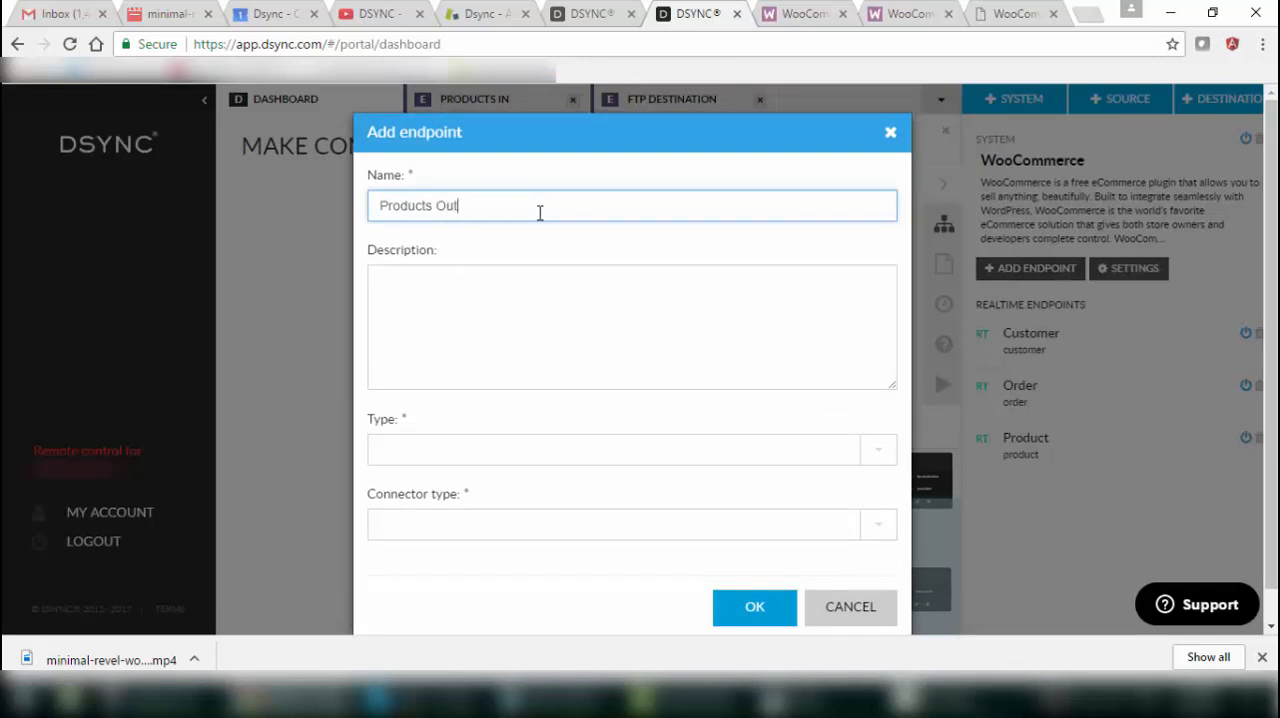
left_click(458, 447)
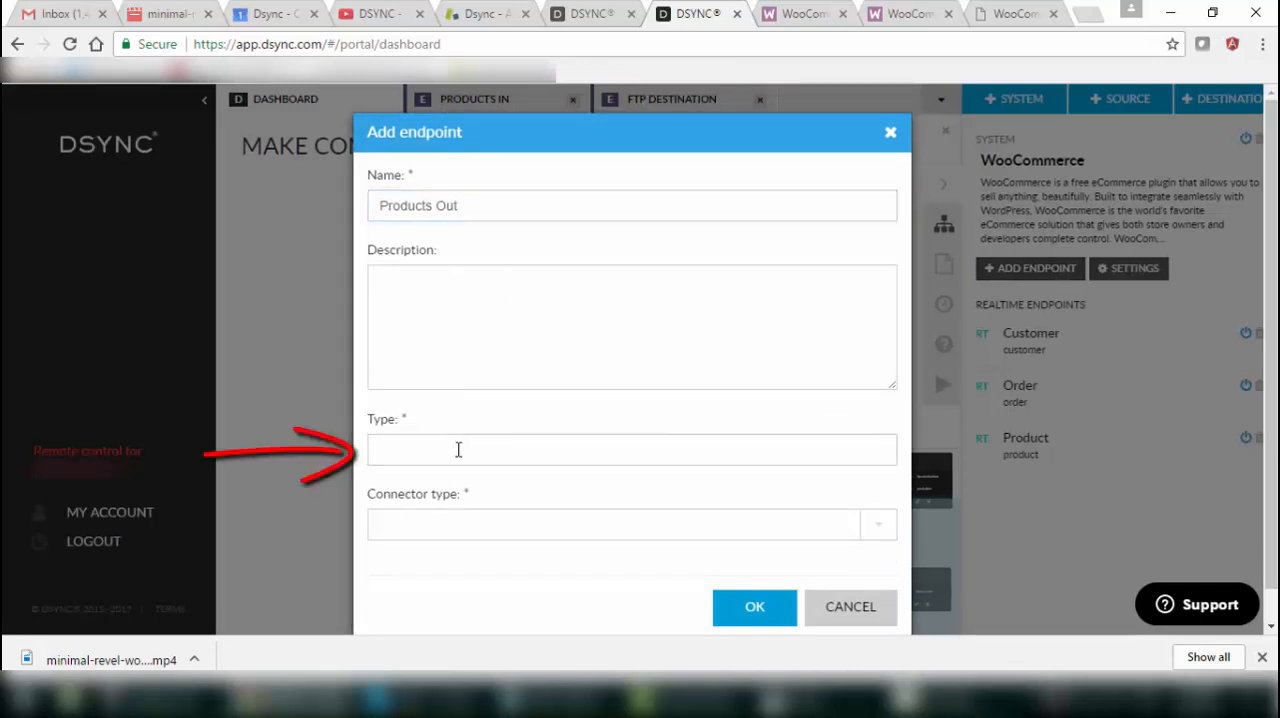
left_click(453, 485)
left_click(451, 526)
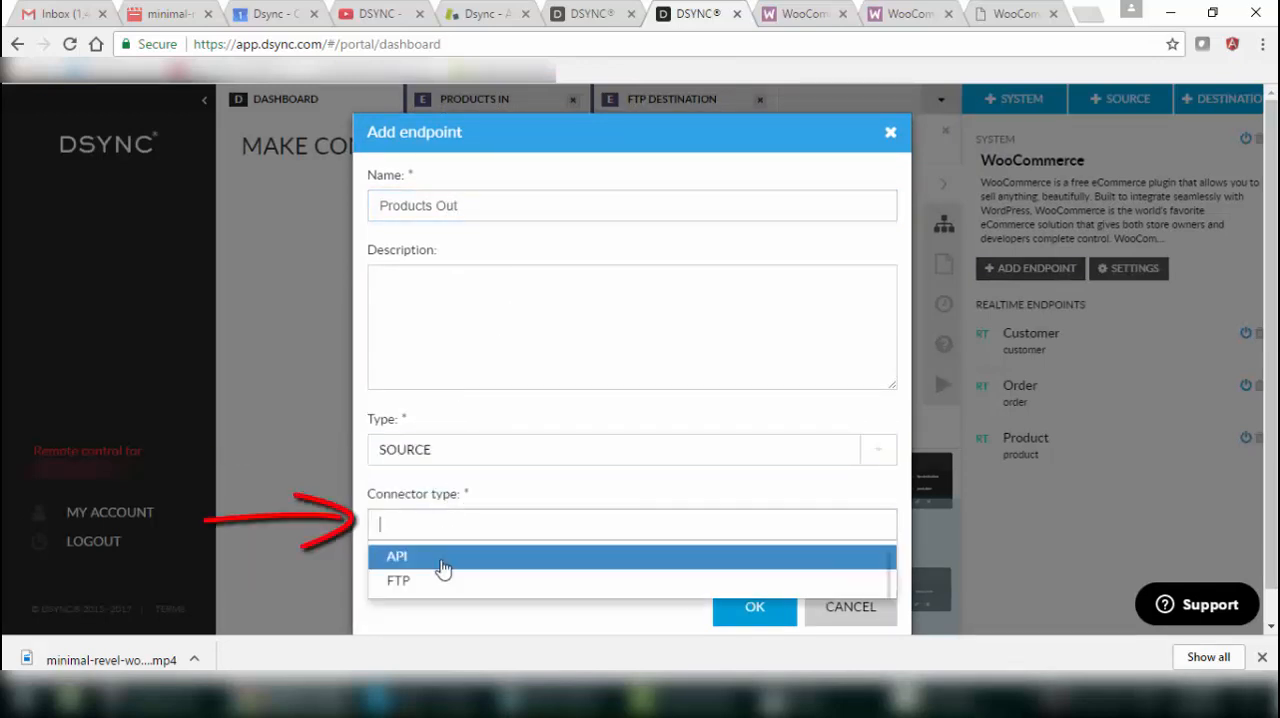
left_click(443, 562)
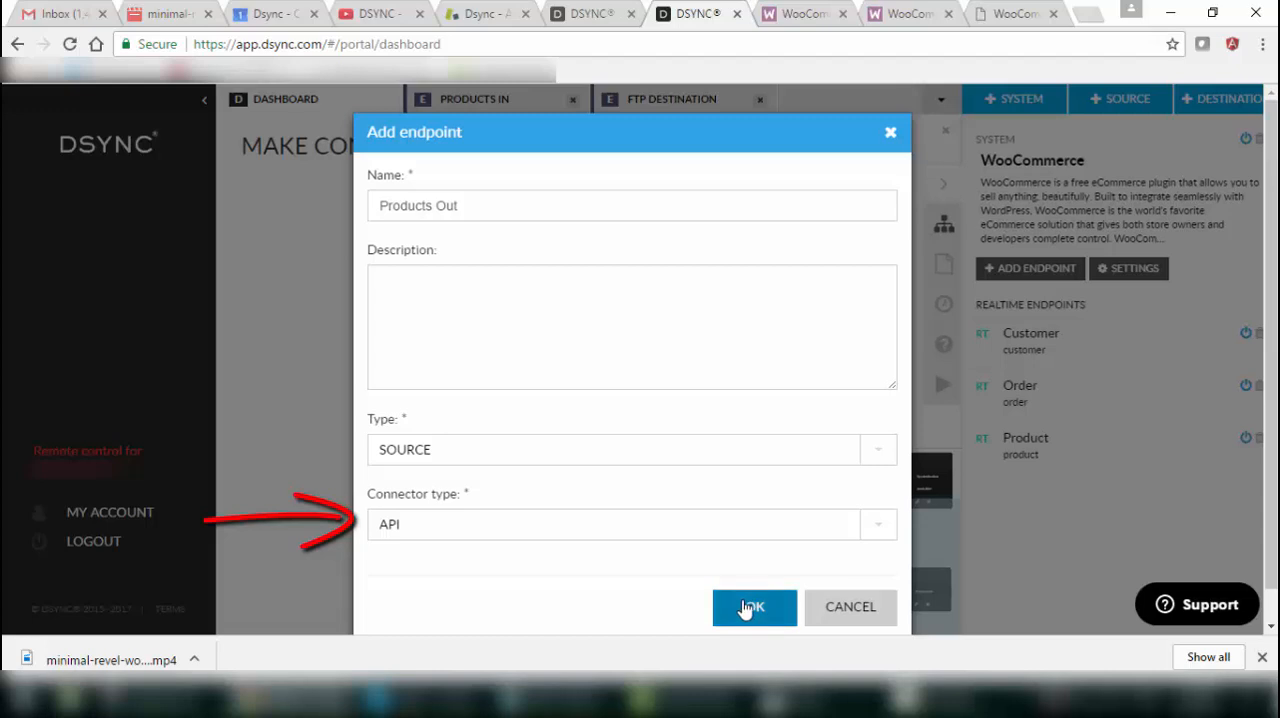
left_click(748, 609)
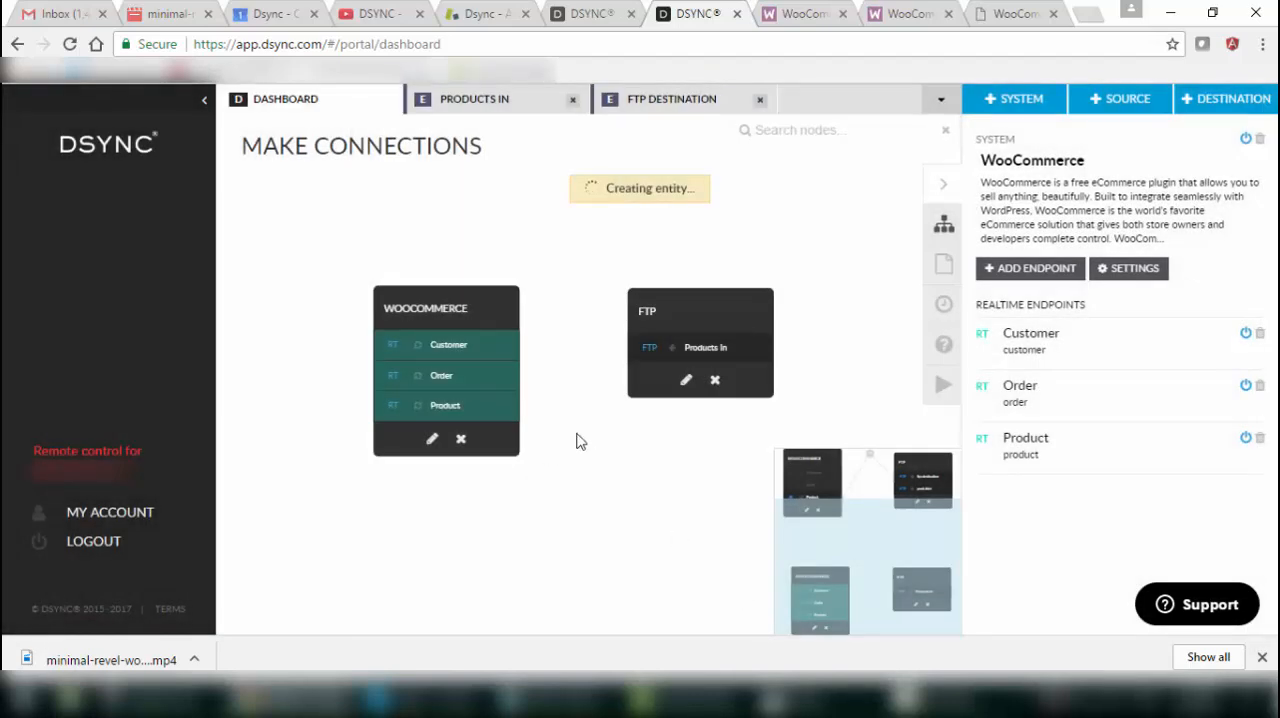
Set the file format of the Products Out endpoint's data layout to JSON and open its sample field editor.
left_click(449, 424)
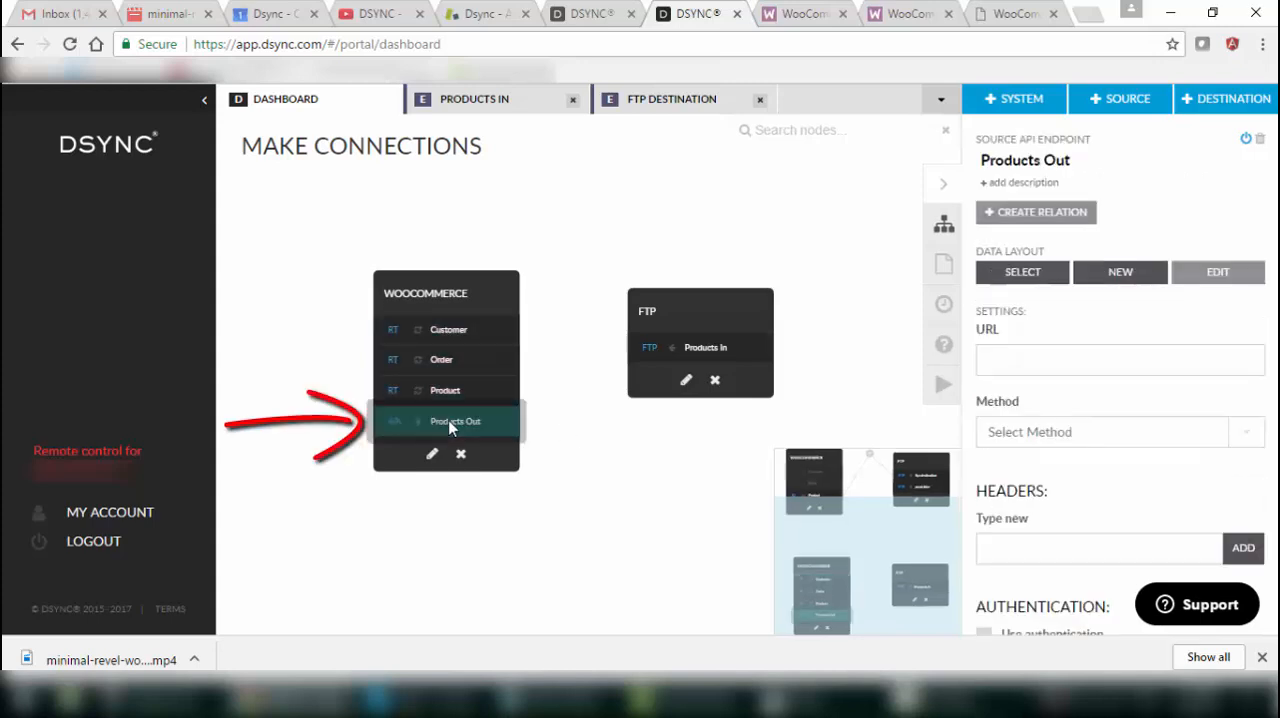
double_click(448, 420)
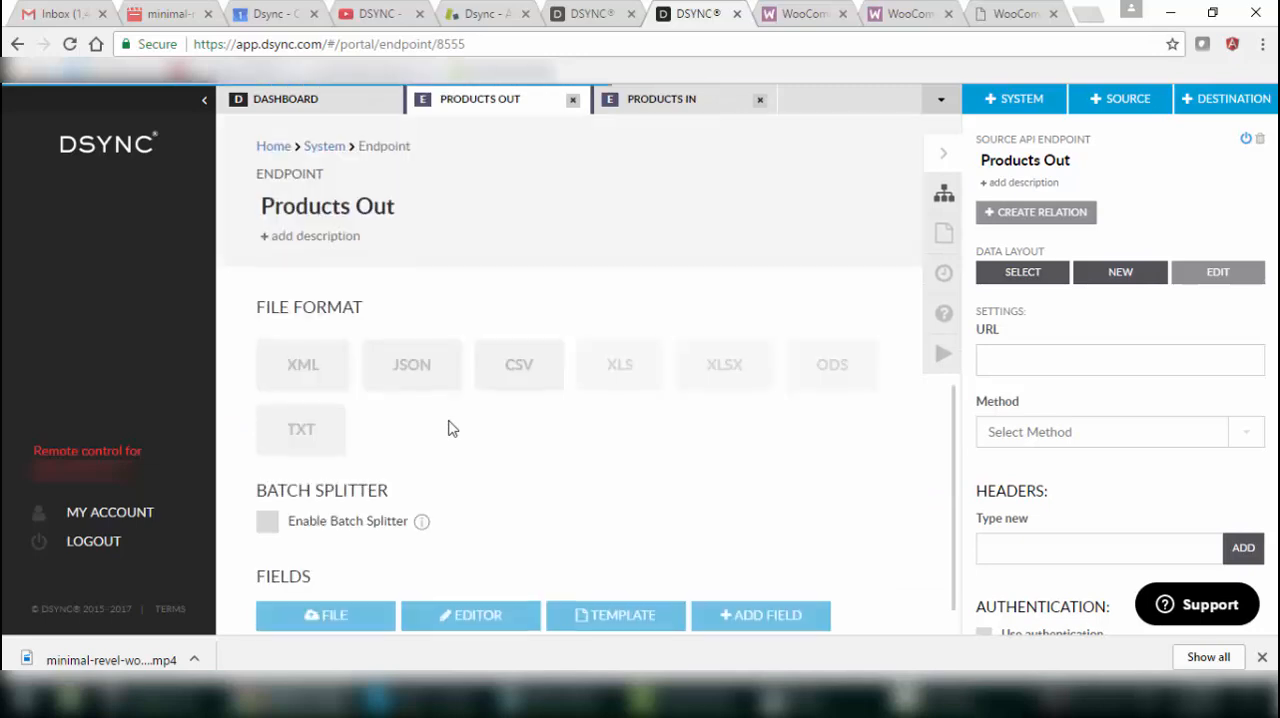
left_click(410, 365)
scroll(471, 469, "down", 2)
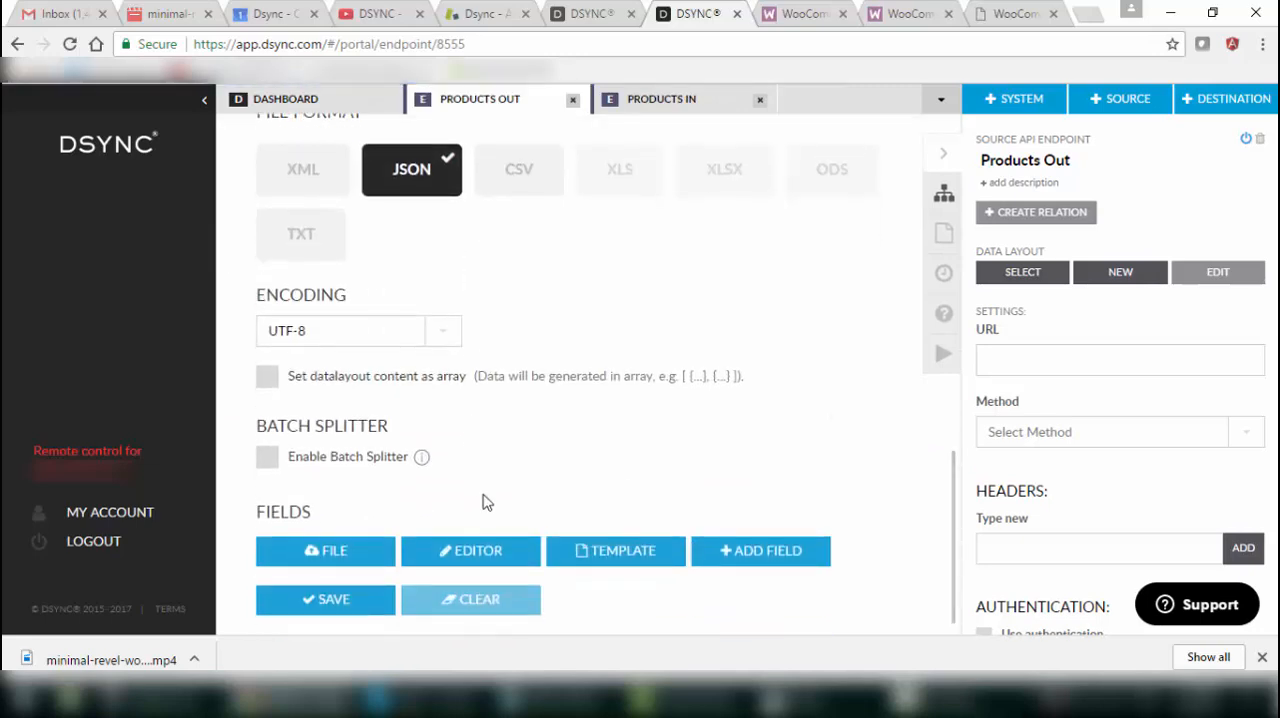
left_click(471, 557)
type("http://woocommerce-1.hb.husak.pro")
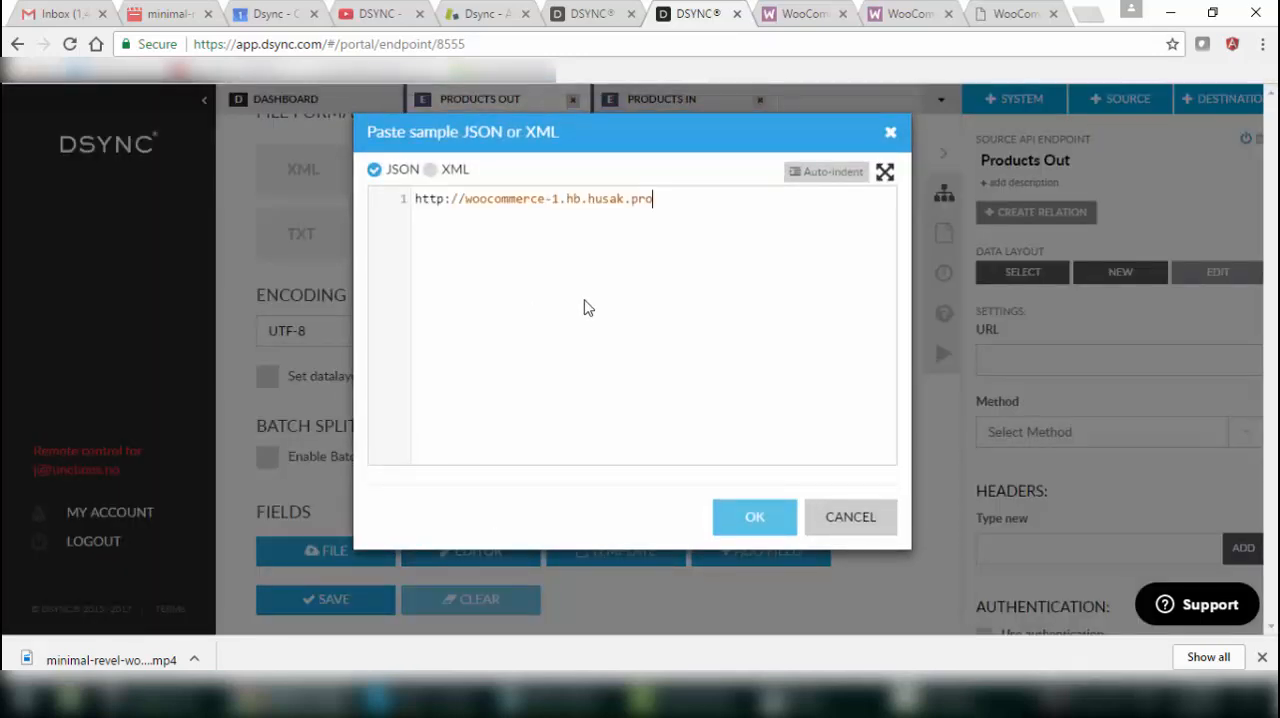
left_click(395, 200)
key("BackSpace")
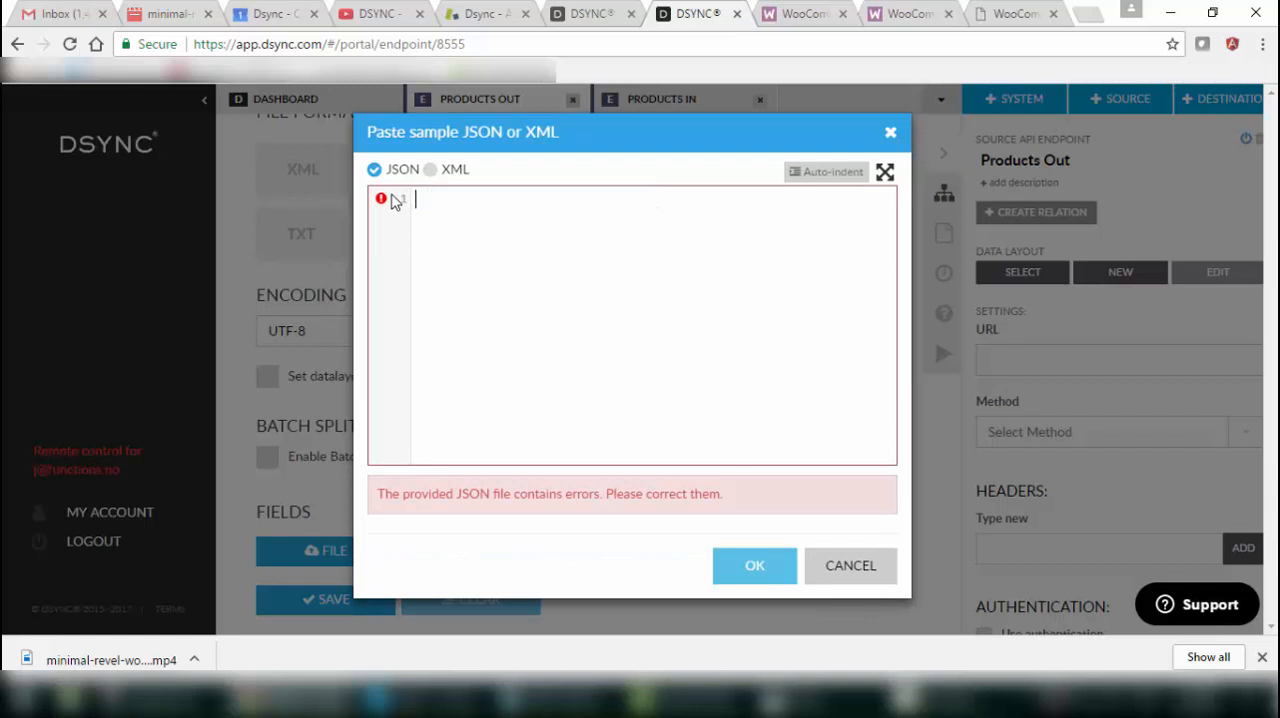
Copy the selected JSON response example for View List of Products again from the WooCommerce API documentation.
left_click(900, 14)
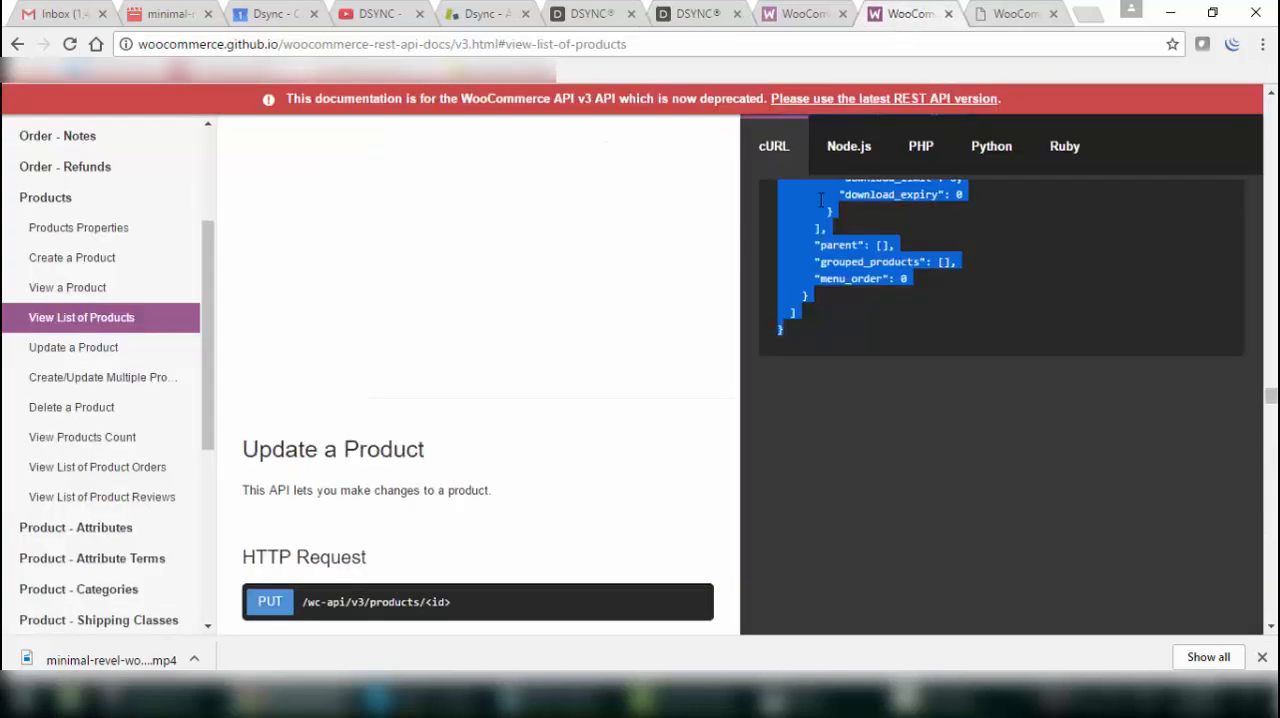
right_click(799, 220)
left_click(823, 238)
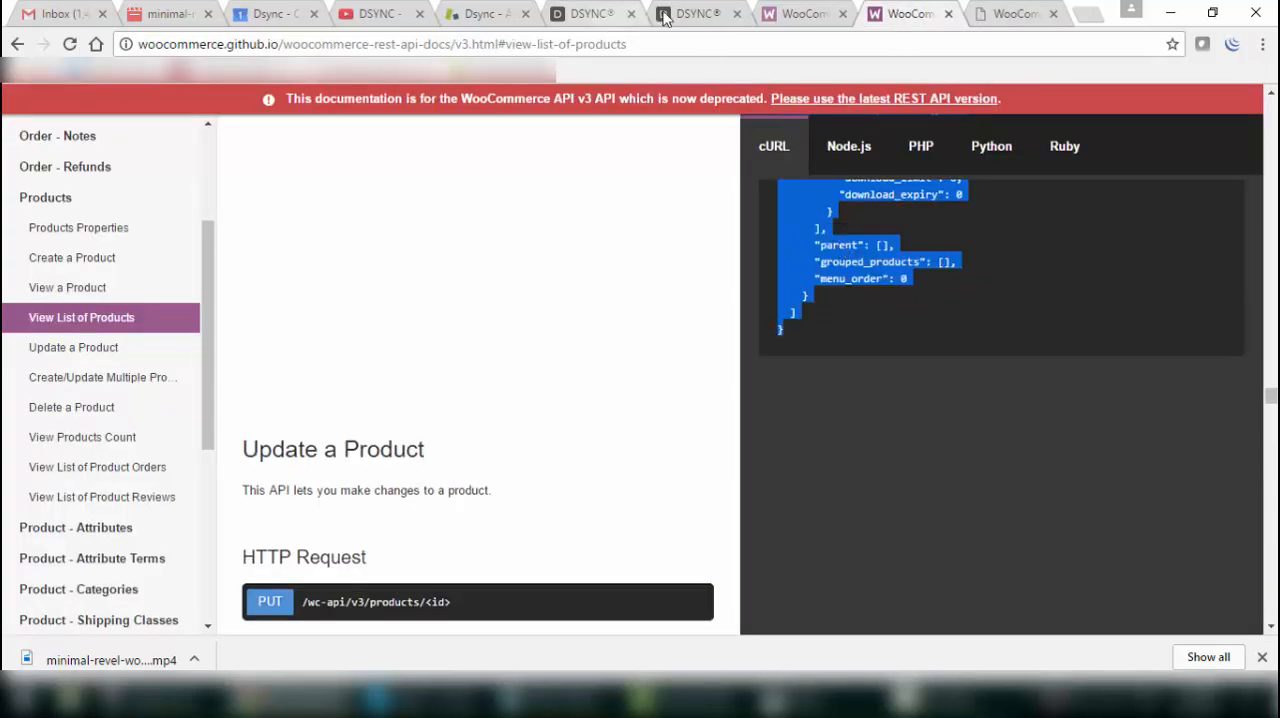
Back in Dsync, generate the Products Out fields from the copied sample JSON and save the data layout.
left_click(697, 14)
key("ctrl+v")
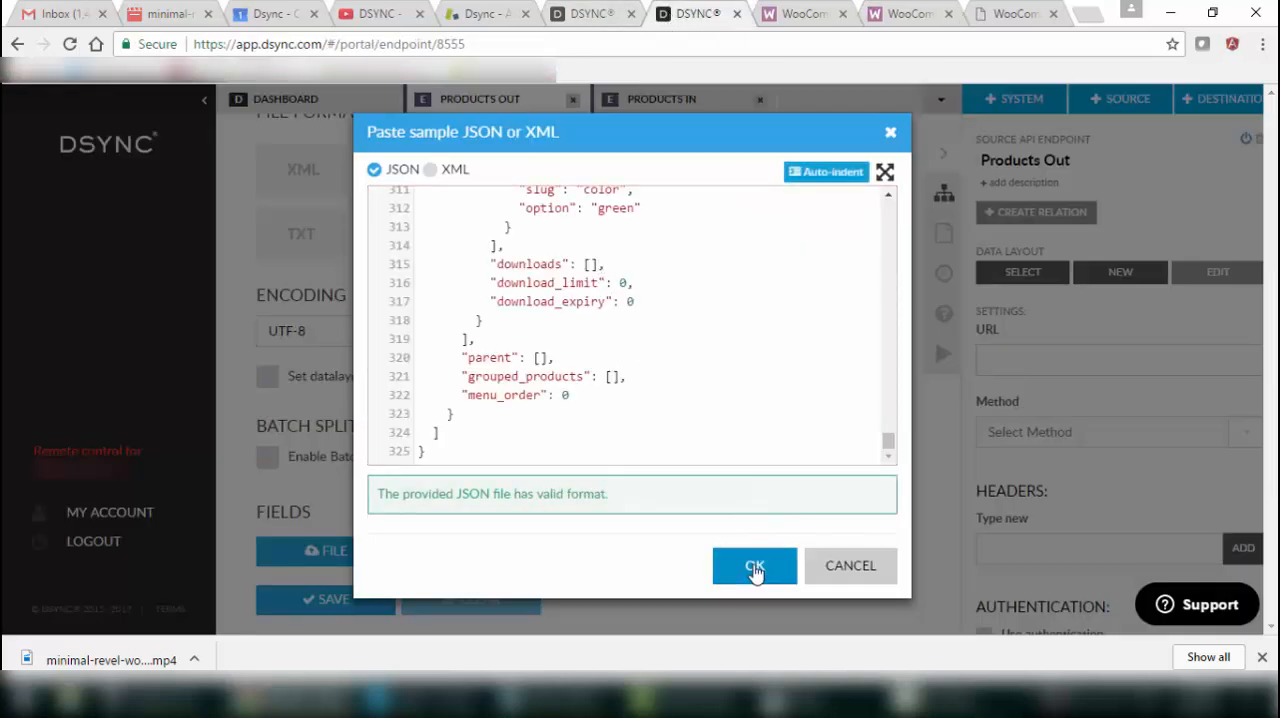
left_click(755, 566)
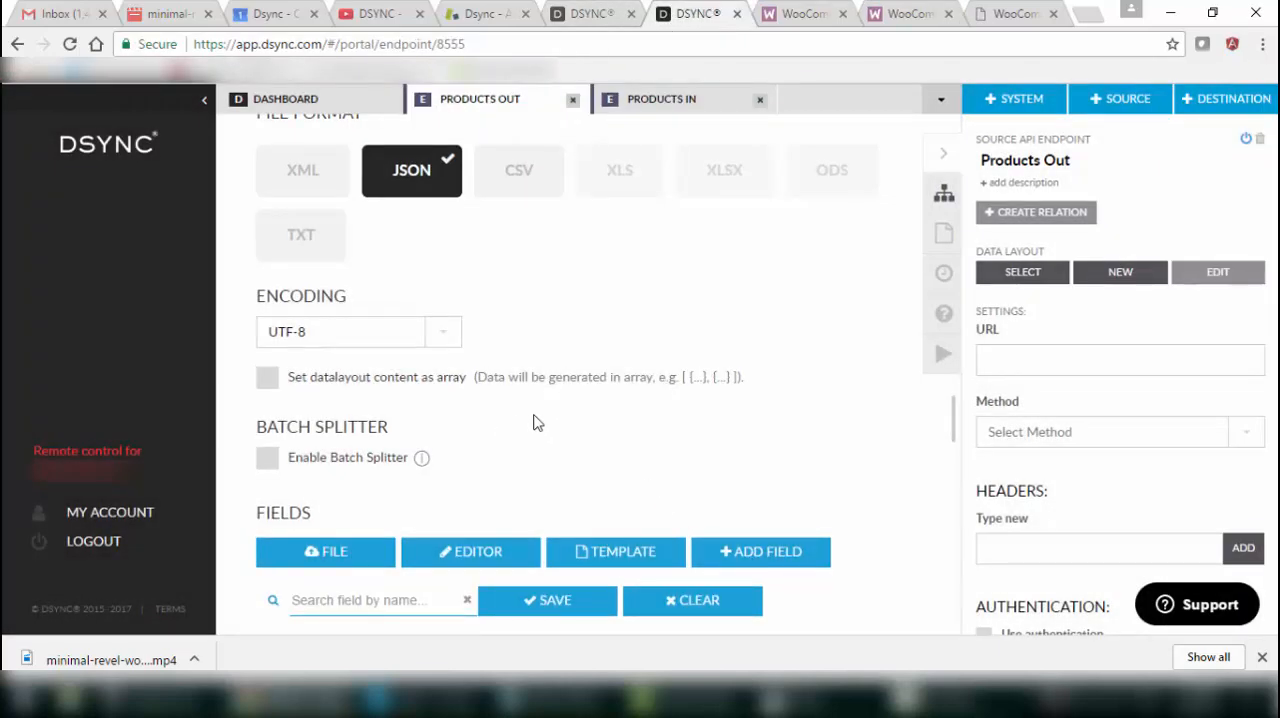
left_click(594, 605)
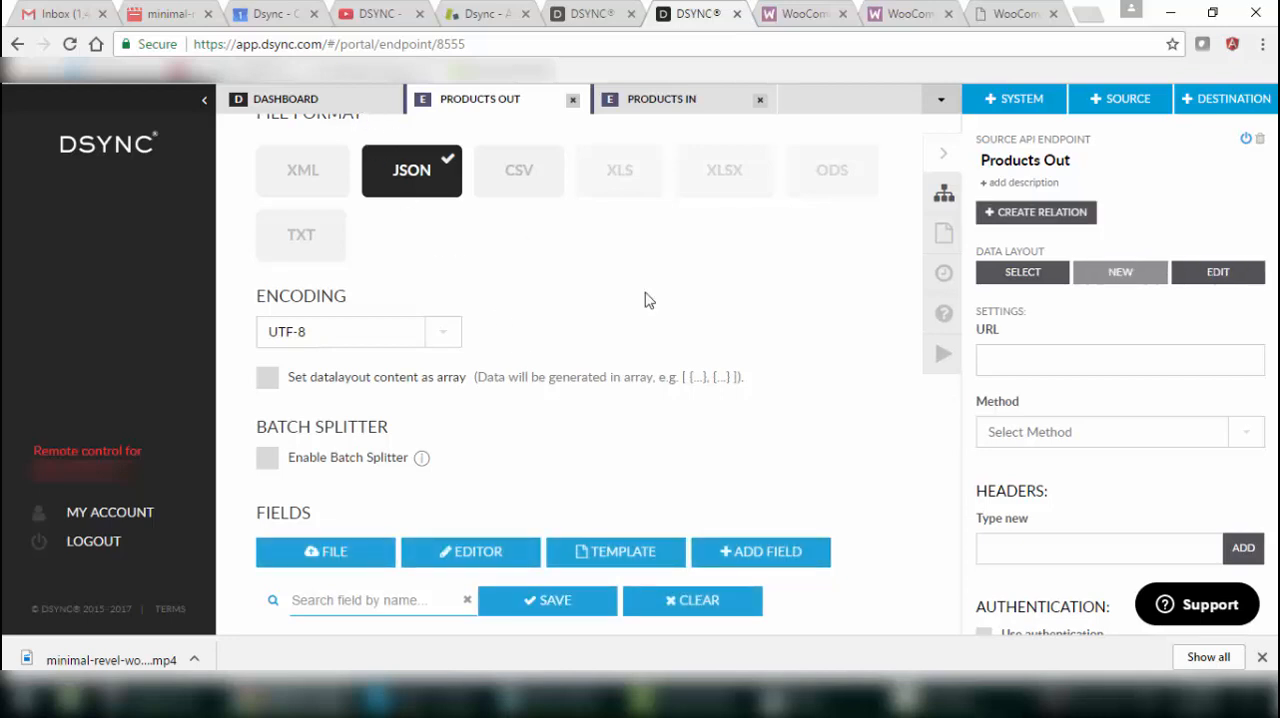
Return to the dashboard and select the WooCommerce Products Out endpoint, discarding the unsaved changes.
left_click(337, 104)
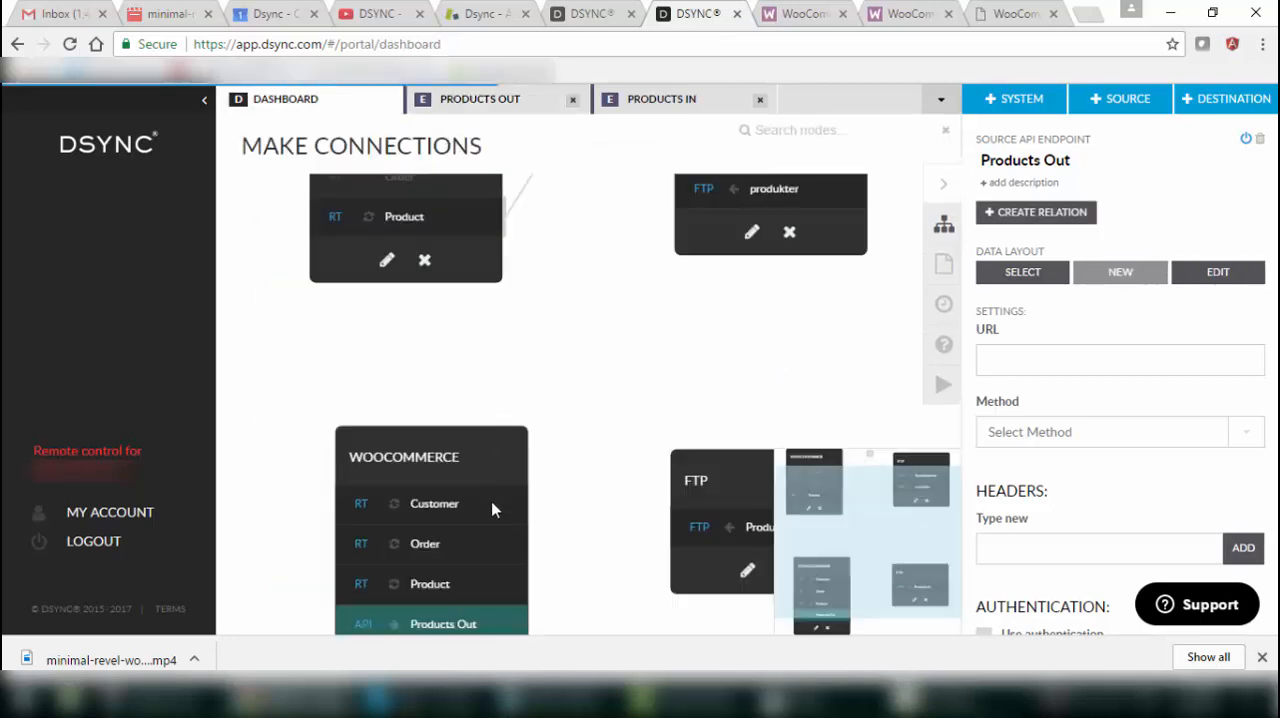
left_click(482, 613)
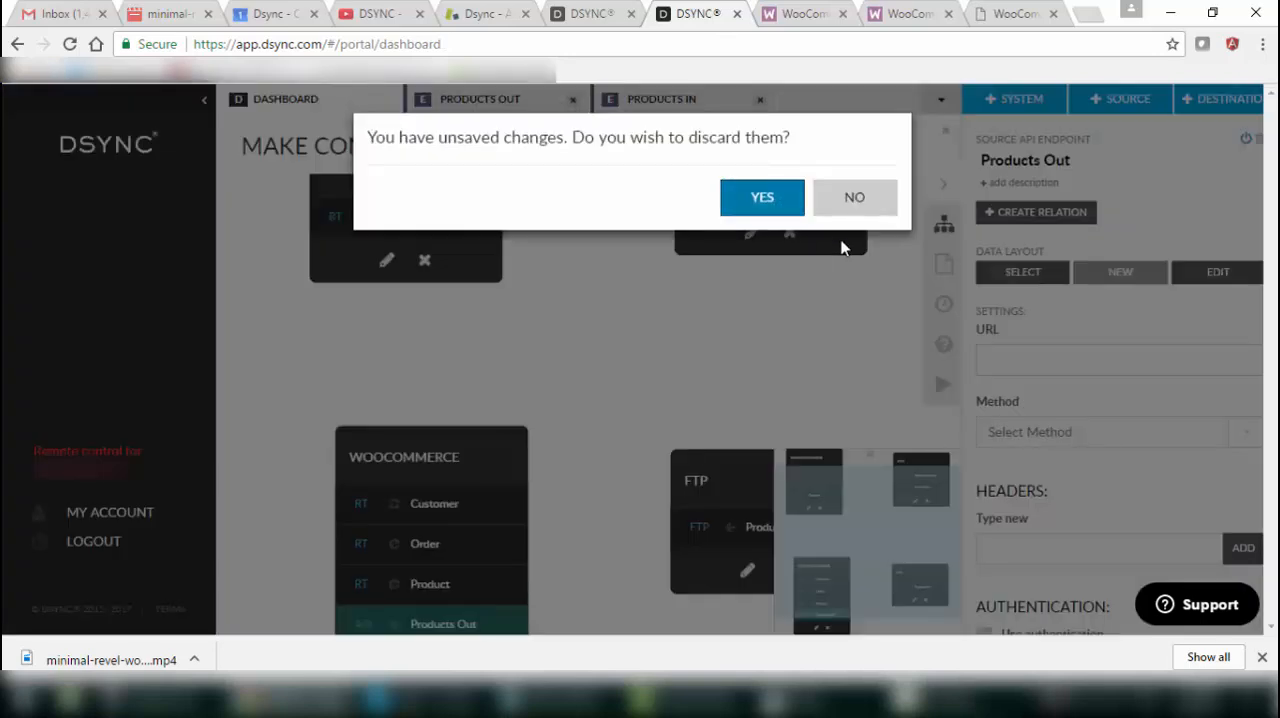
left_click(786, 204)
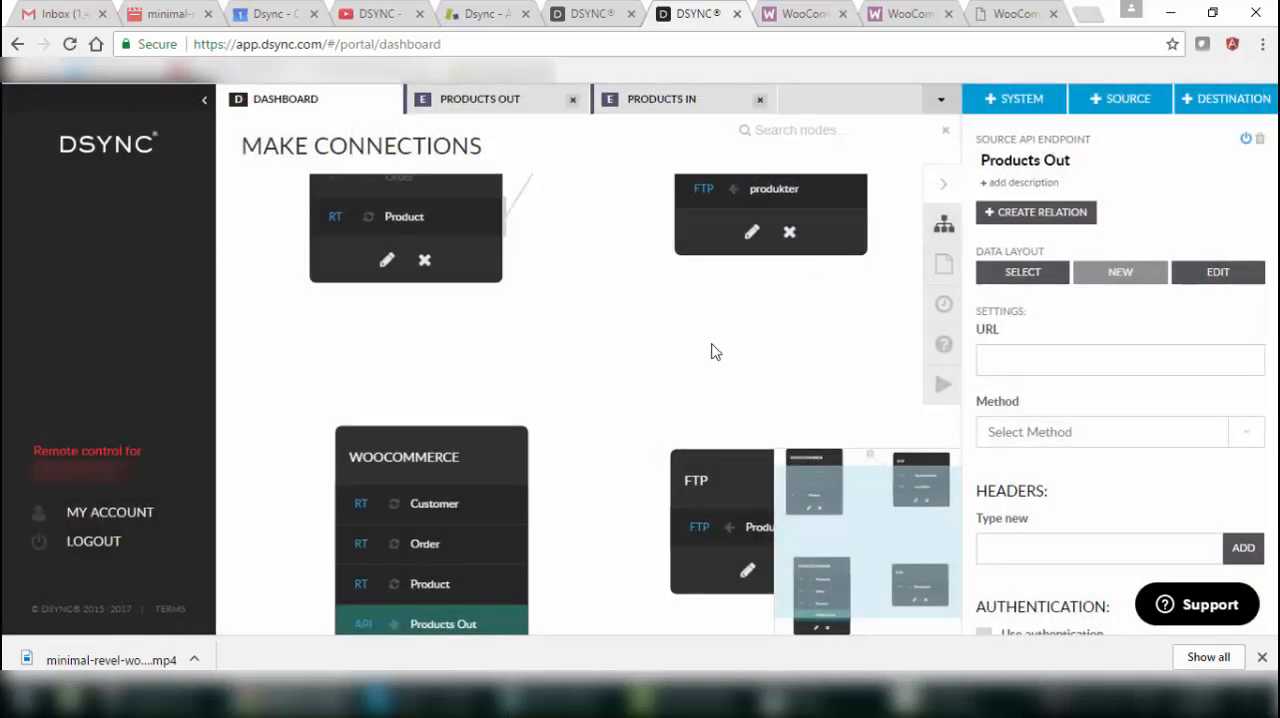
left_click(1010, 359)
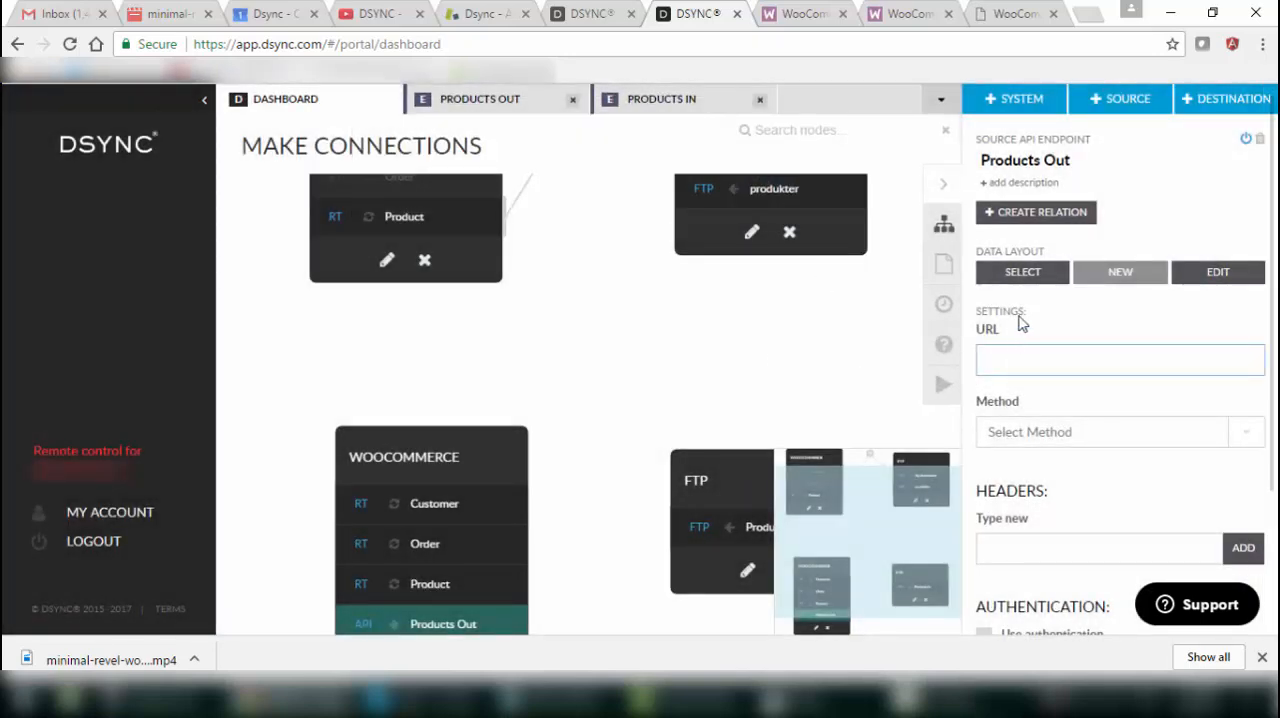
left_click(1018, 16)
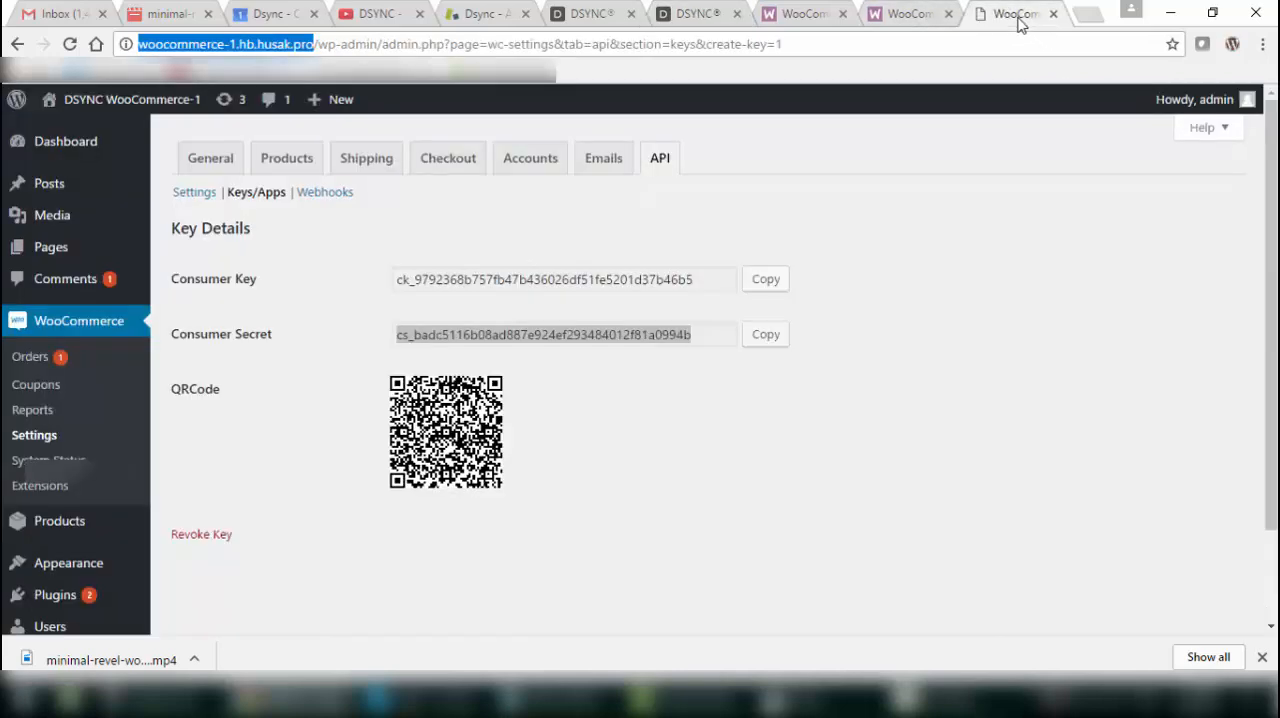
right_click(274, 44)
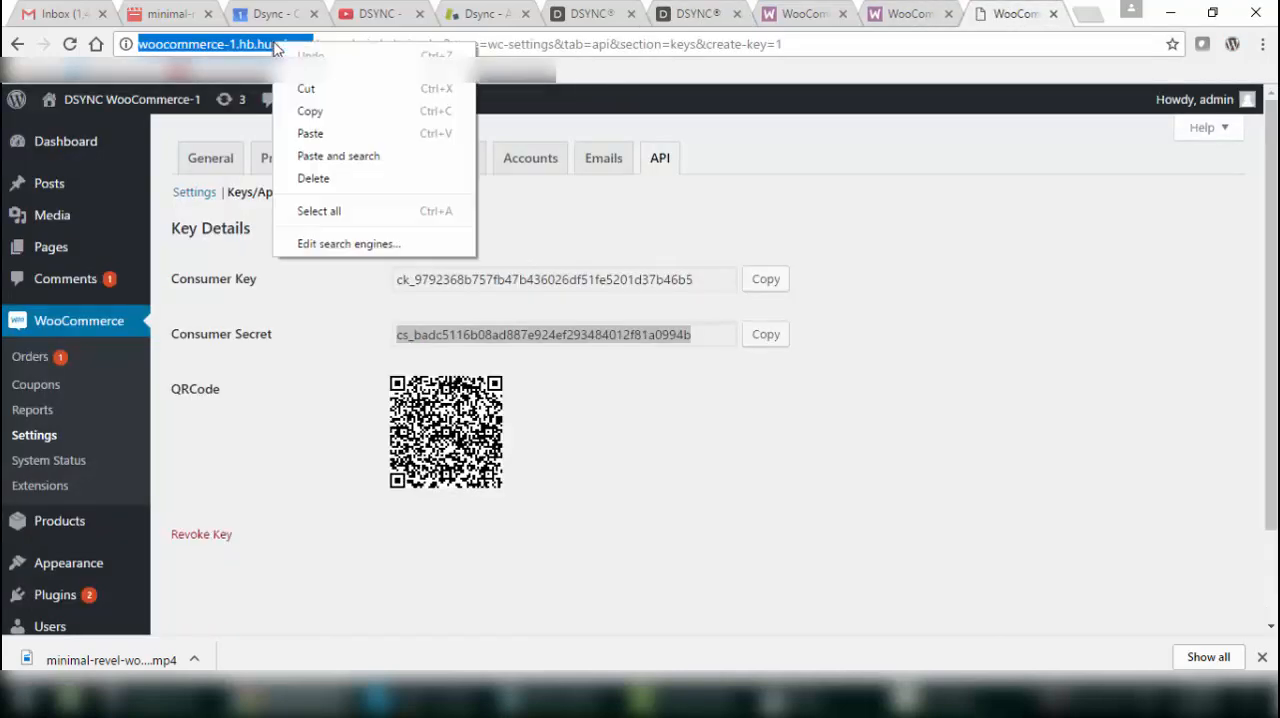
left_click(314, 111)
left_click(688, 14)
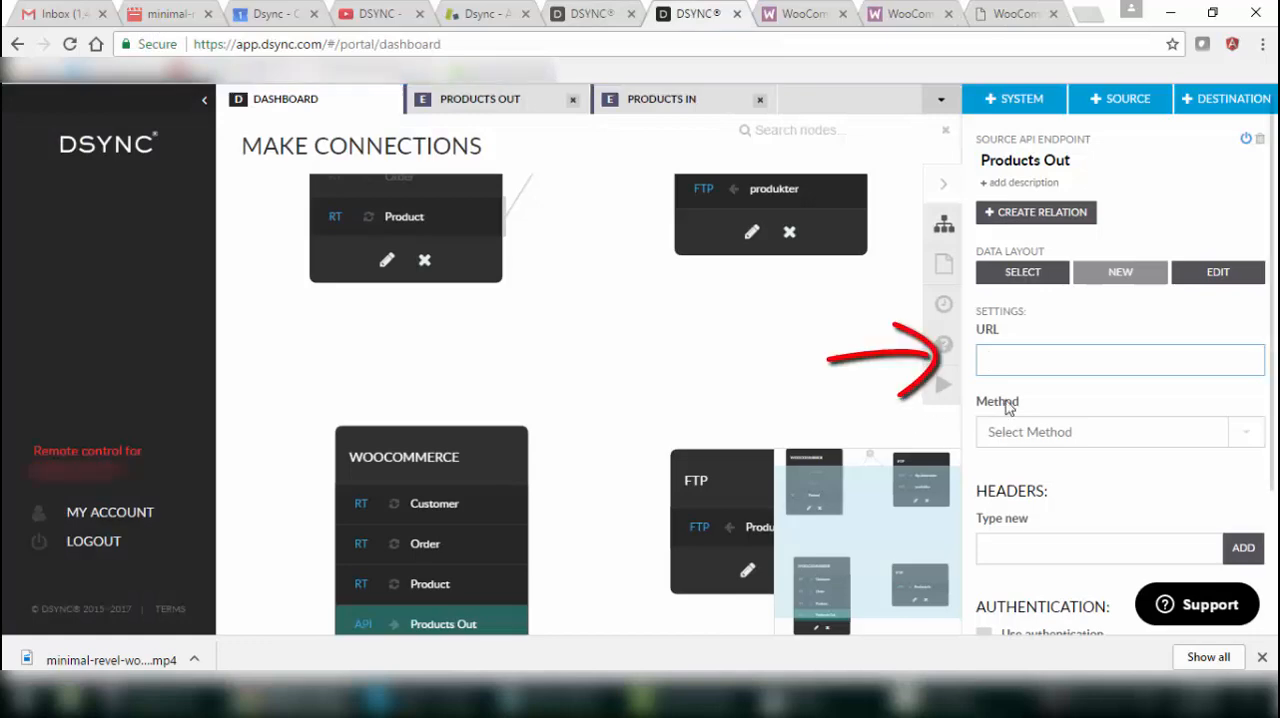
key("ctrl+v")
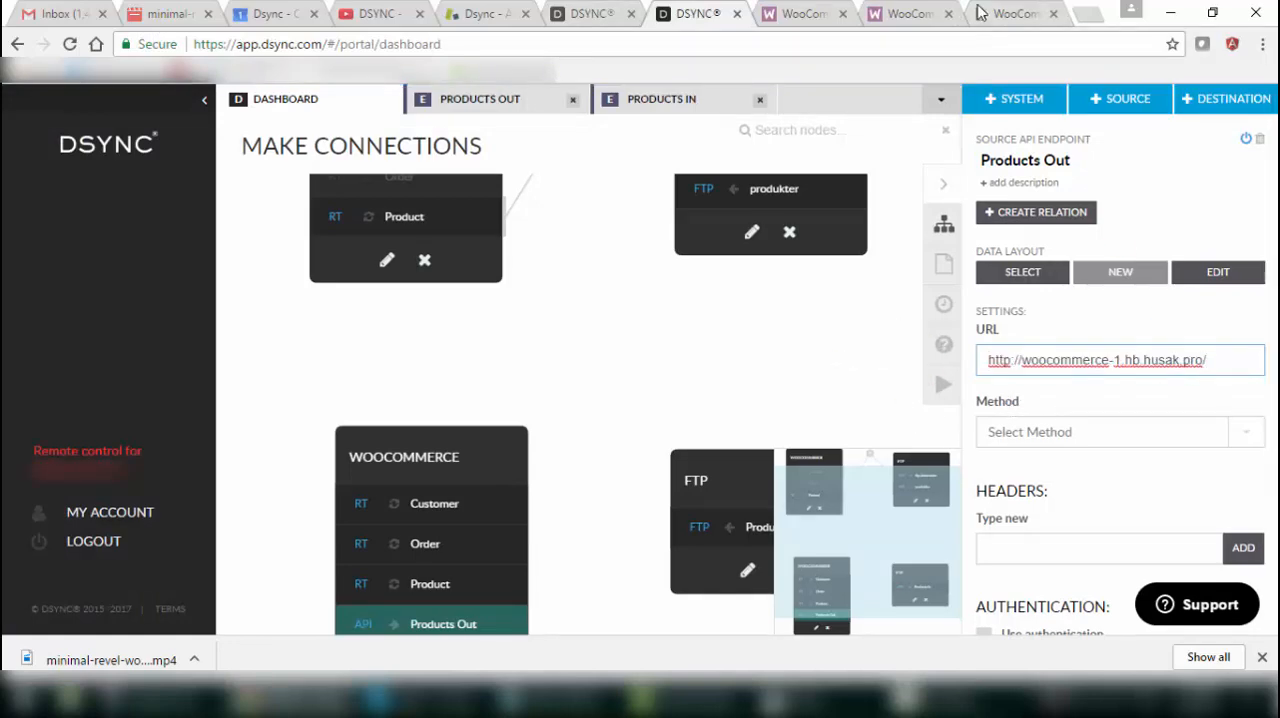
Append the View List of Products request path from the API documentation to the URL, ending it in husak.pro/wc-api/v3/products with single slashes.
left_click(910, 14)
left_click(100, 317)
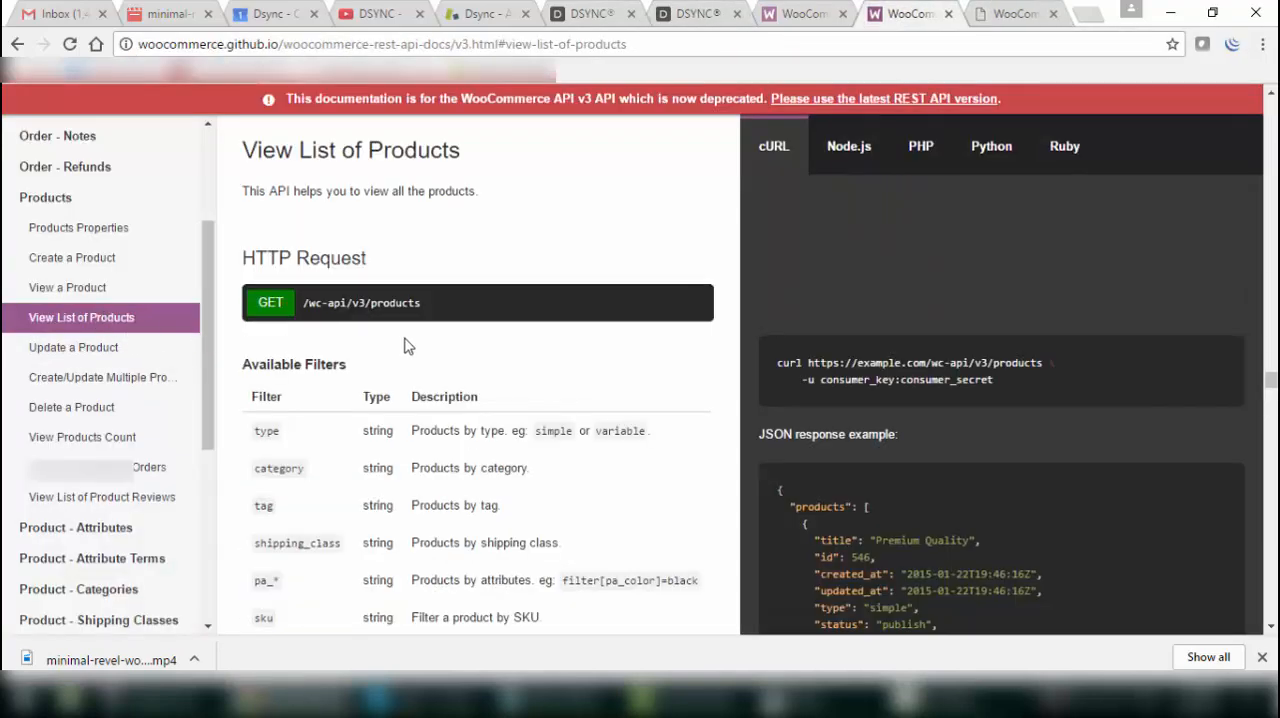
left_click_drag(303, 302, 421, 302)
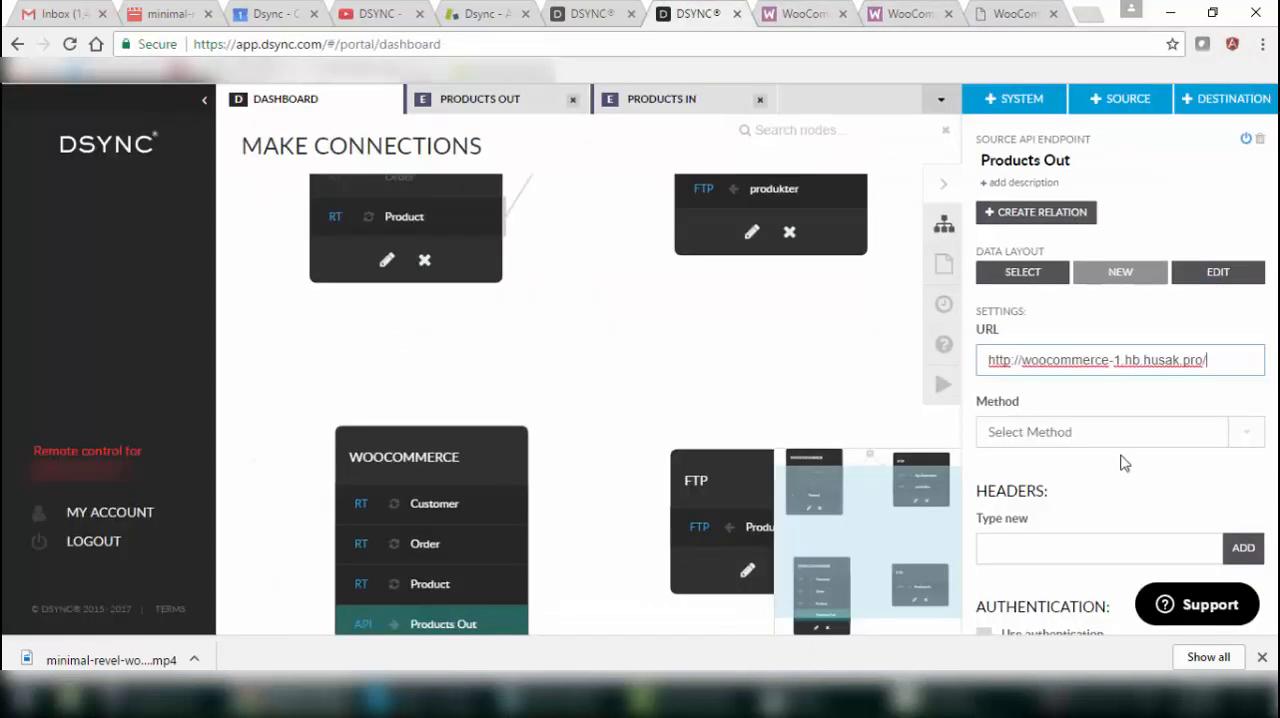
key("ctrl+v")
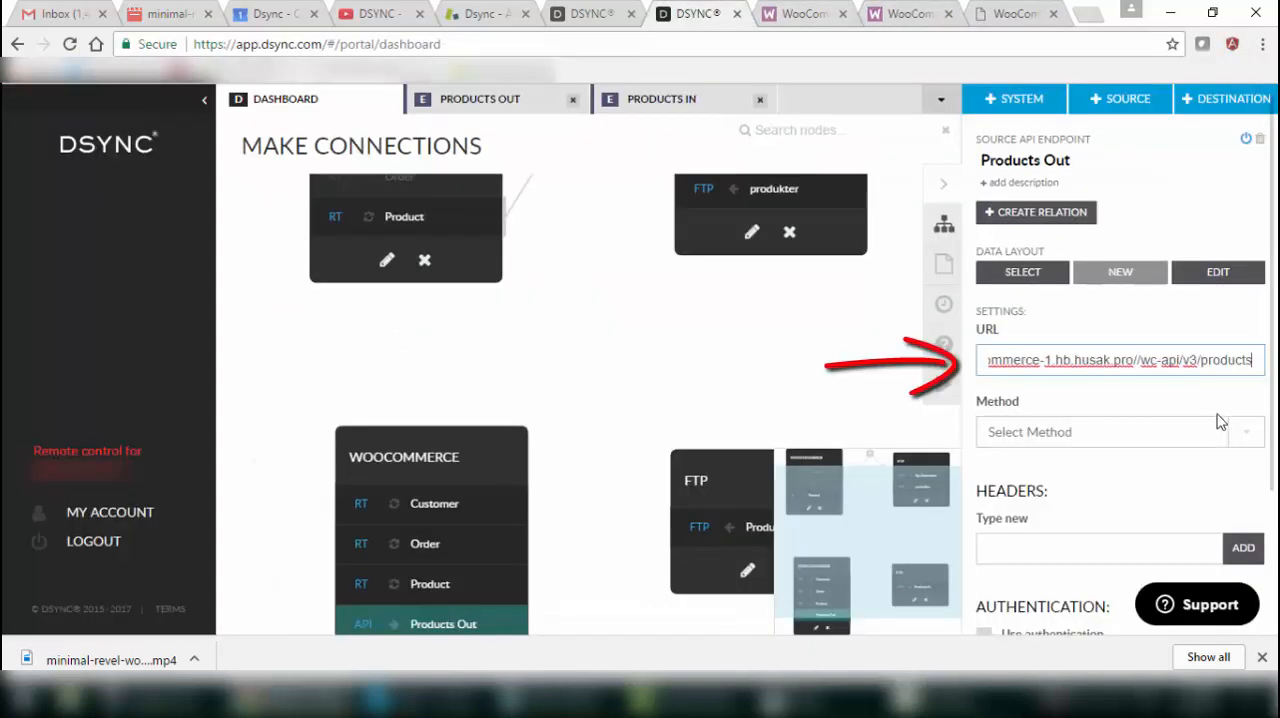
left_click(1139, 361)
key("BackSpace")
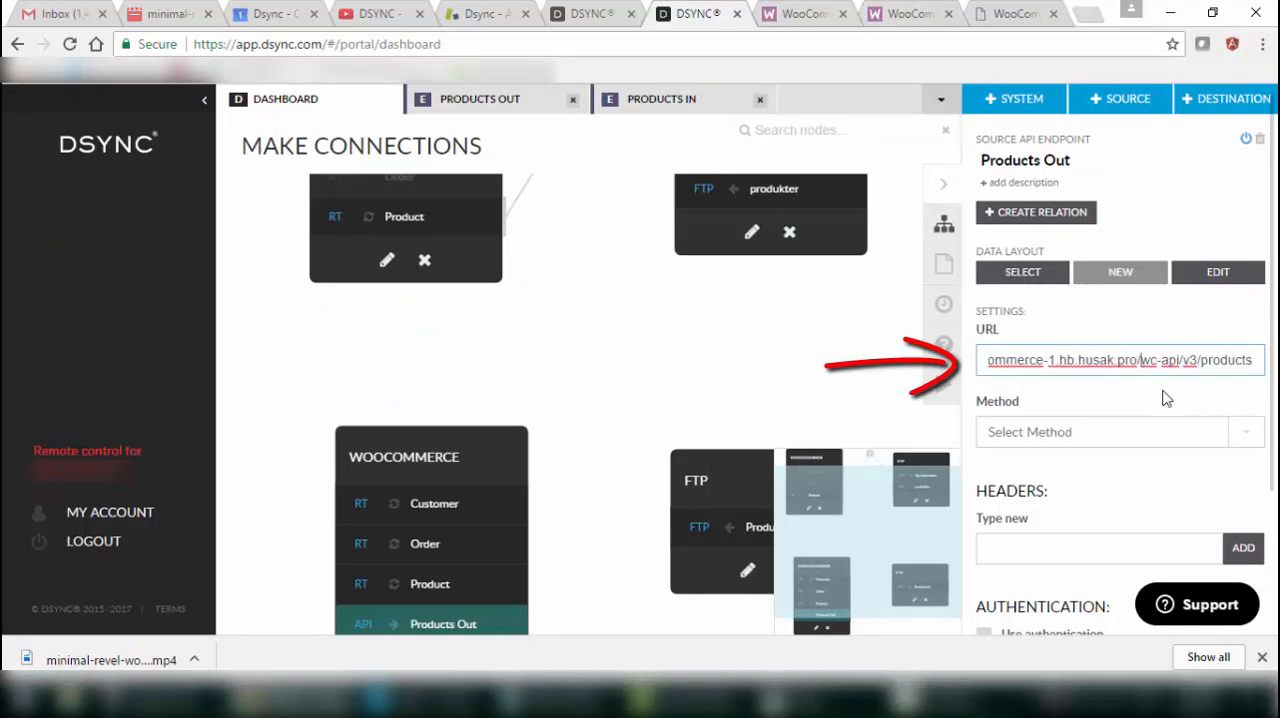
Set the Products Out request method to GET and save the endpoint settings.
left_click(1246, 433)
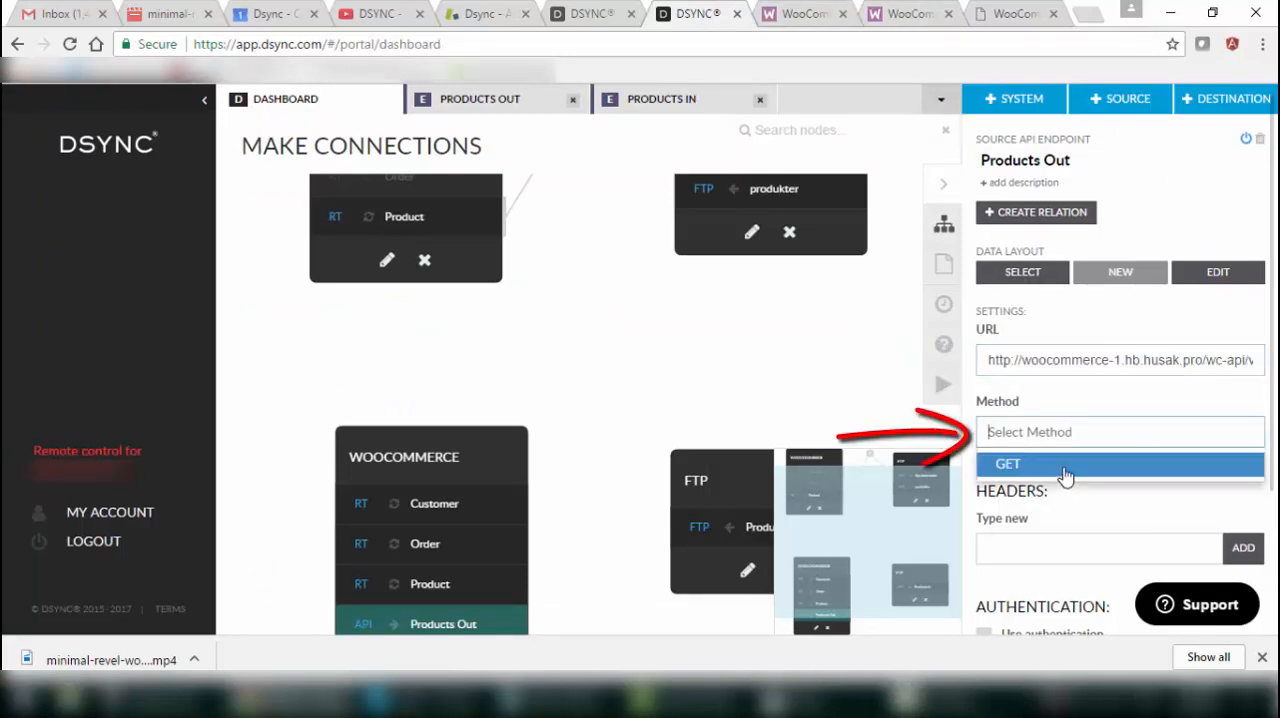
left_click(1065, 468)
scroll(1089, 477, "down", 3)
left_click(1043, 590)
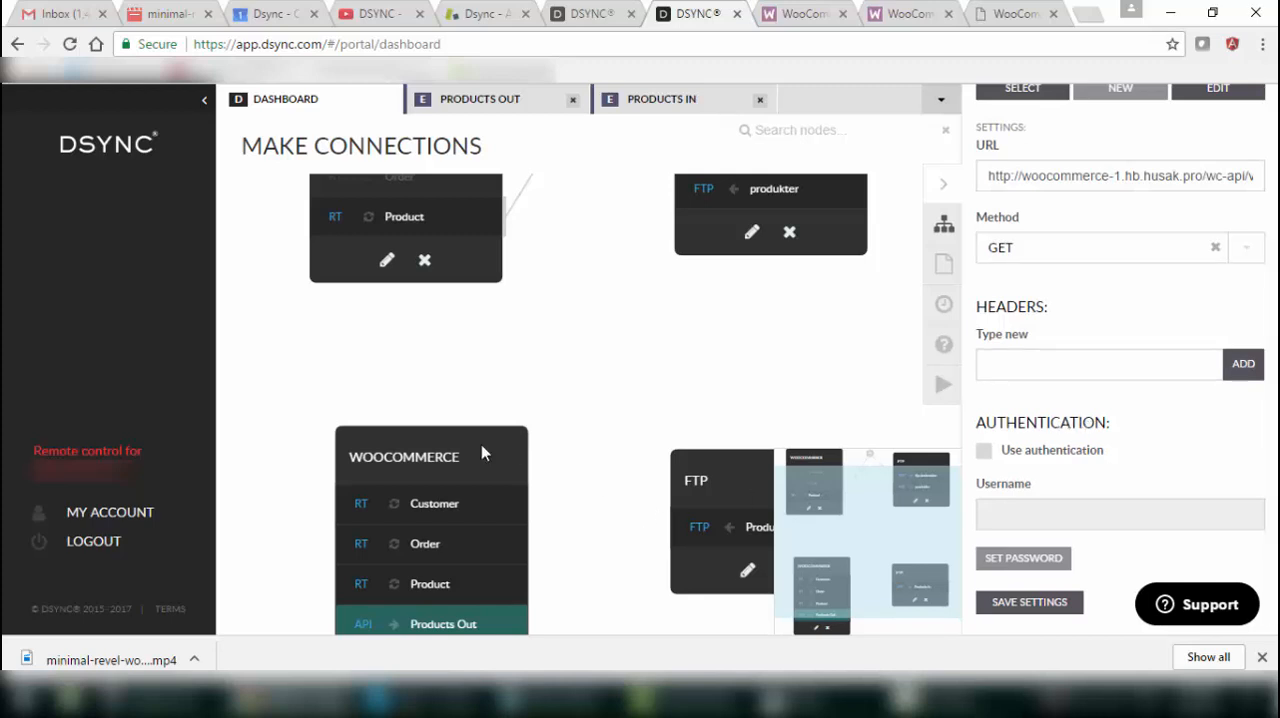
Open the FTP system's Products In endpoint and set its host to 35716.w16.wedos.net.
left_click_drag(486, 449, 451, 404)
left_click_drag(706, 500, 671, 424)
double_click(726, 479)
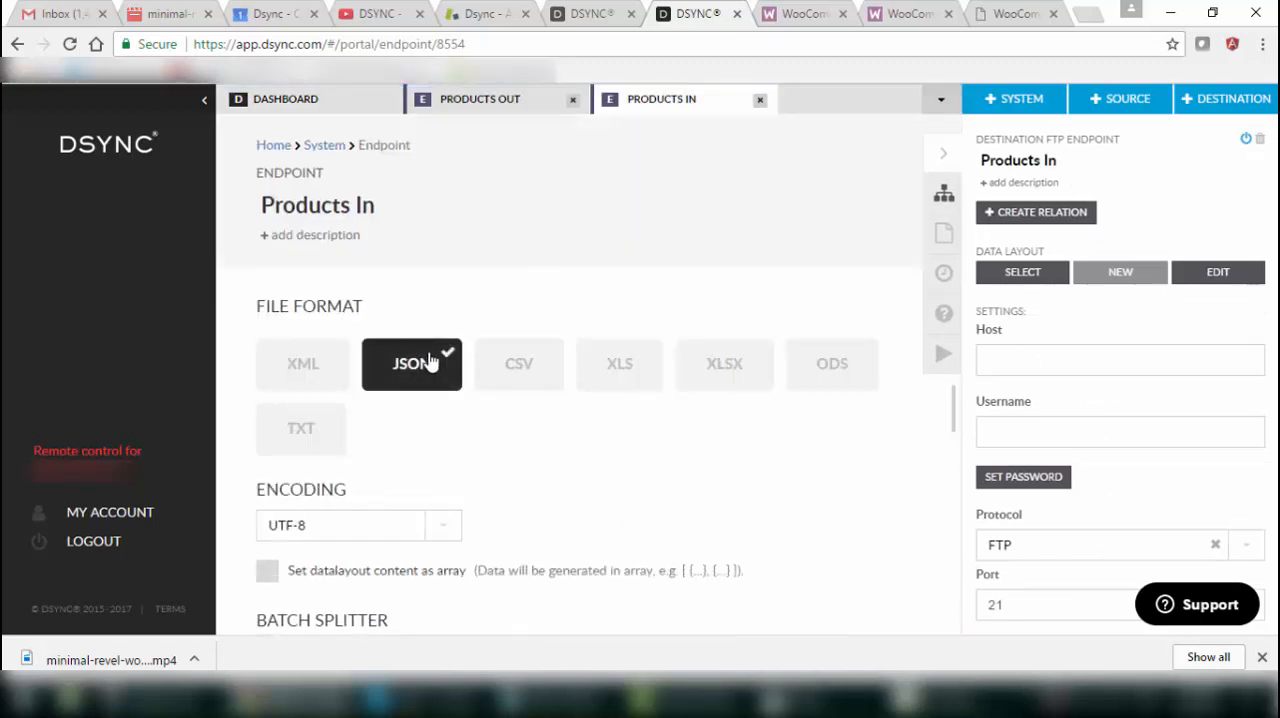
scroll(522, 516, "down", 4)
scroll(531, 521, "up", 1)
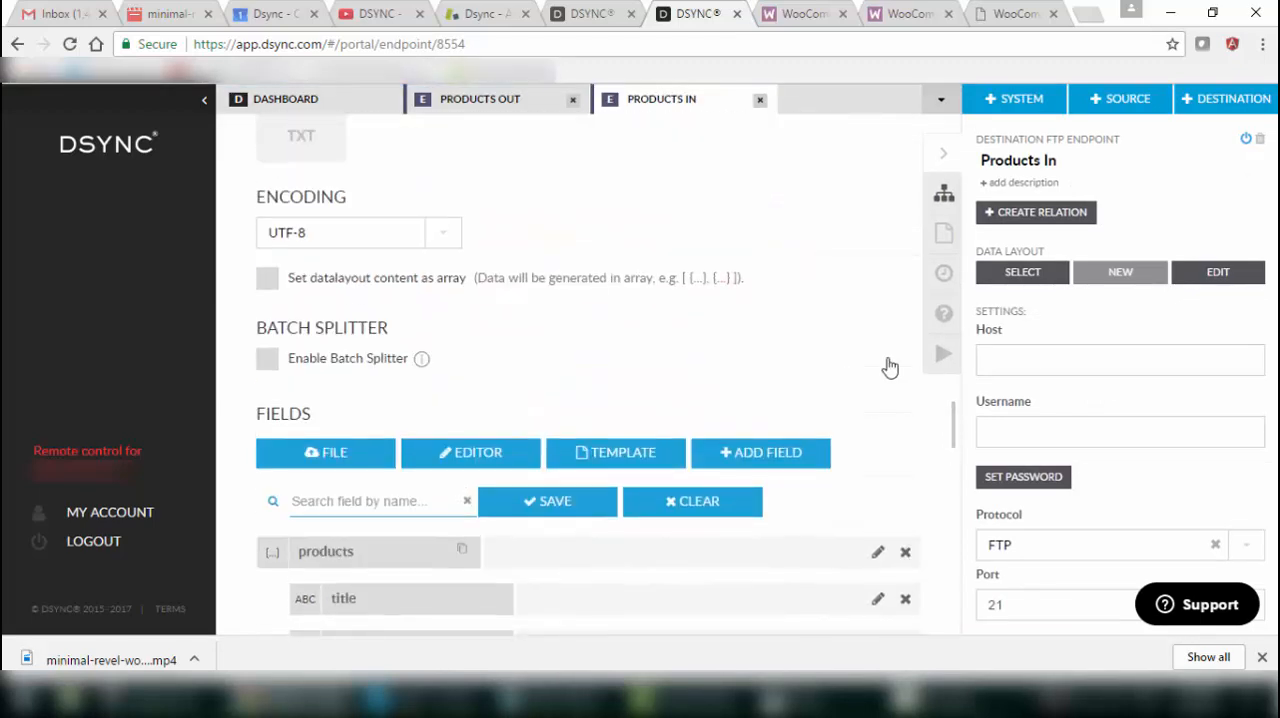
left_click(993, 357)
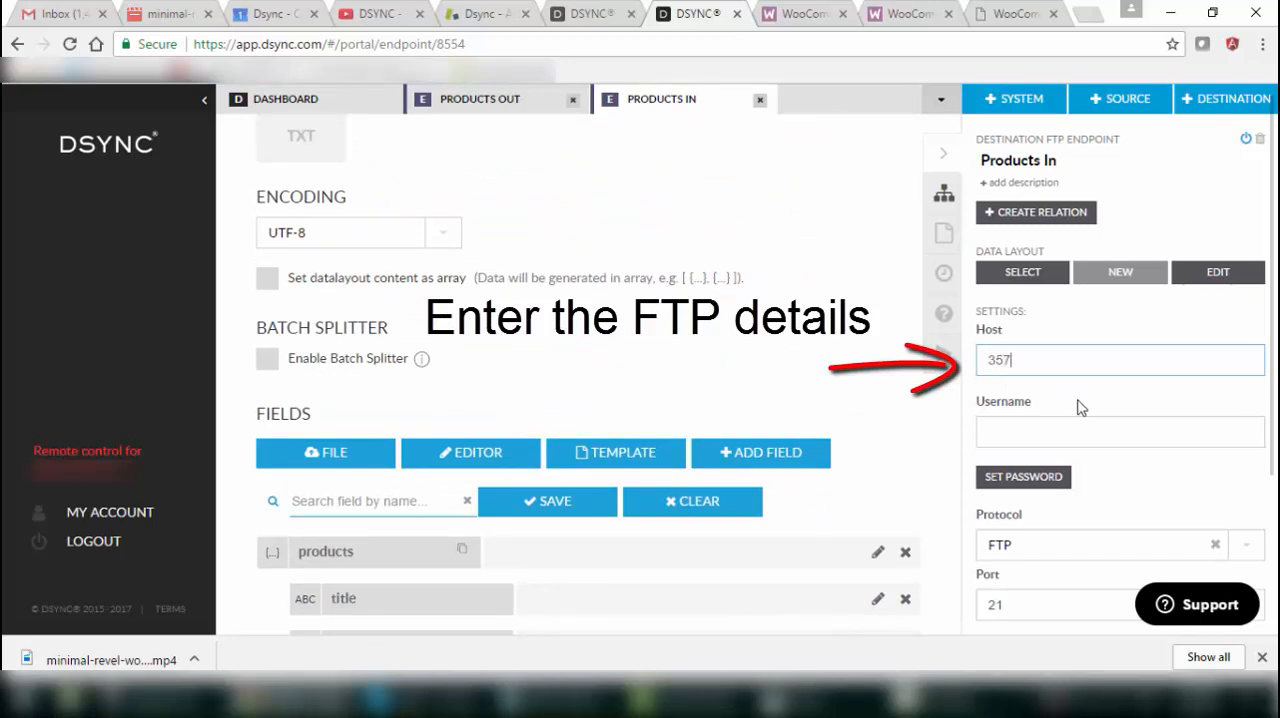
type("35716.w16.wedos.net")
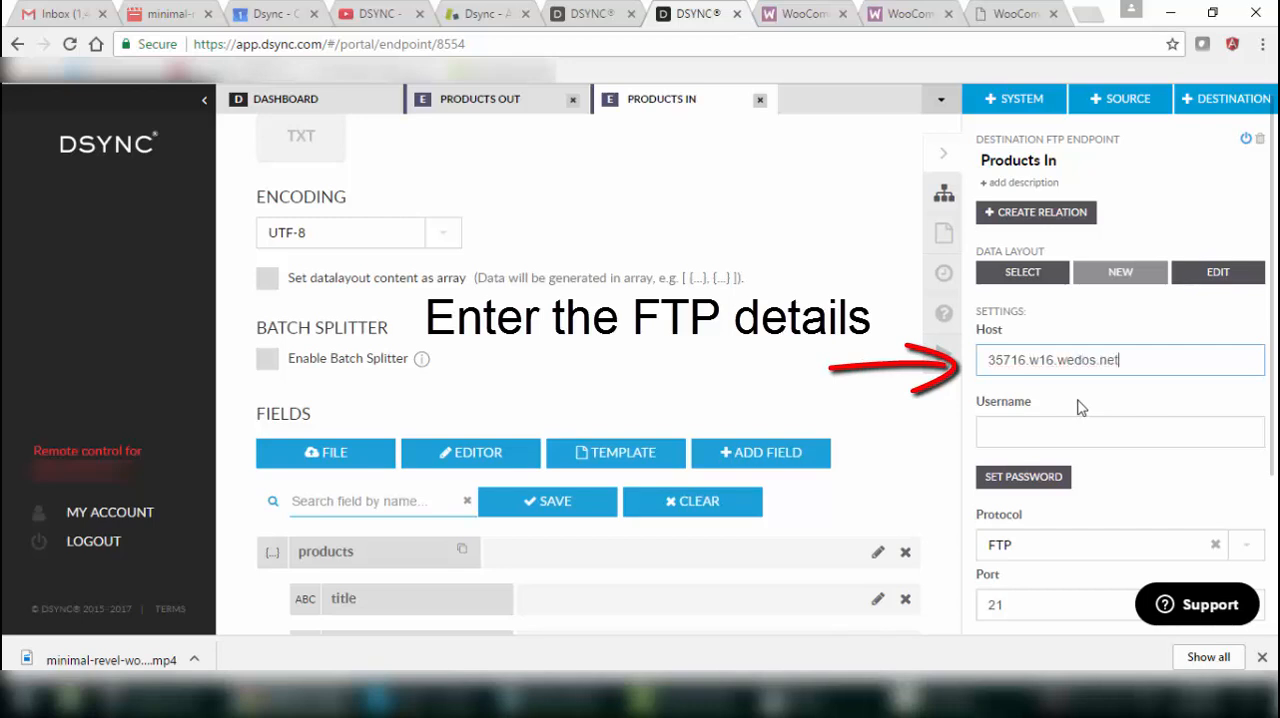
key("Tab")
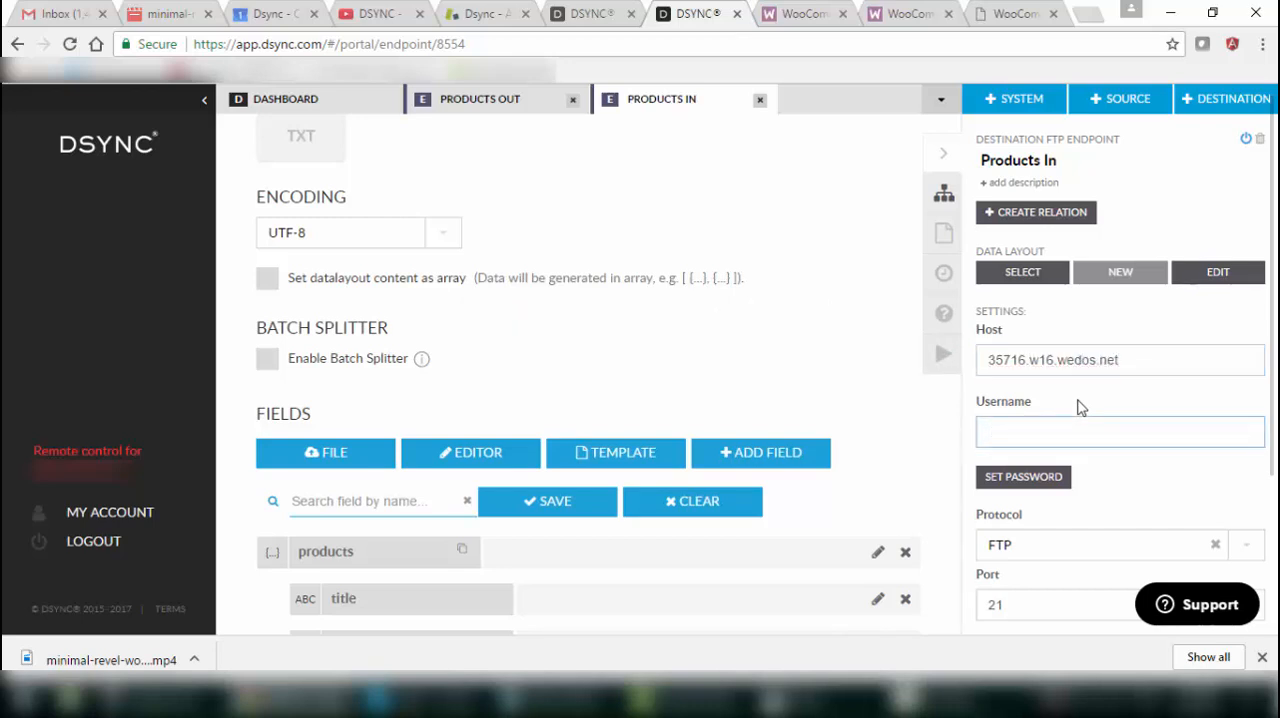
Set the Products In FTP username to w35716_testftp and enter the account password.
type("w35716_test")
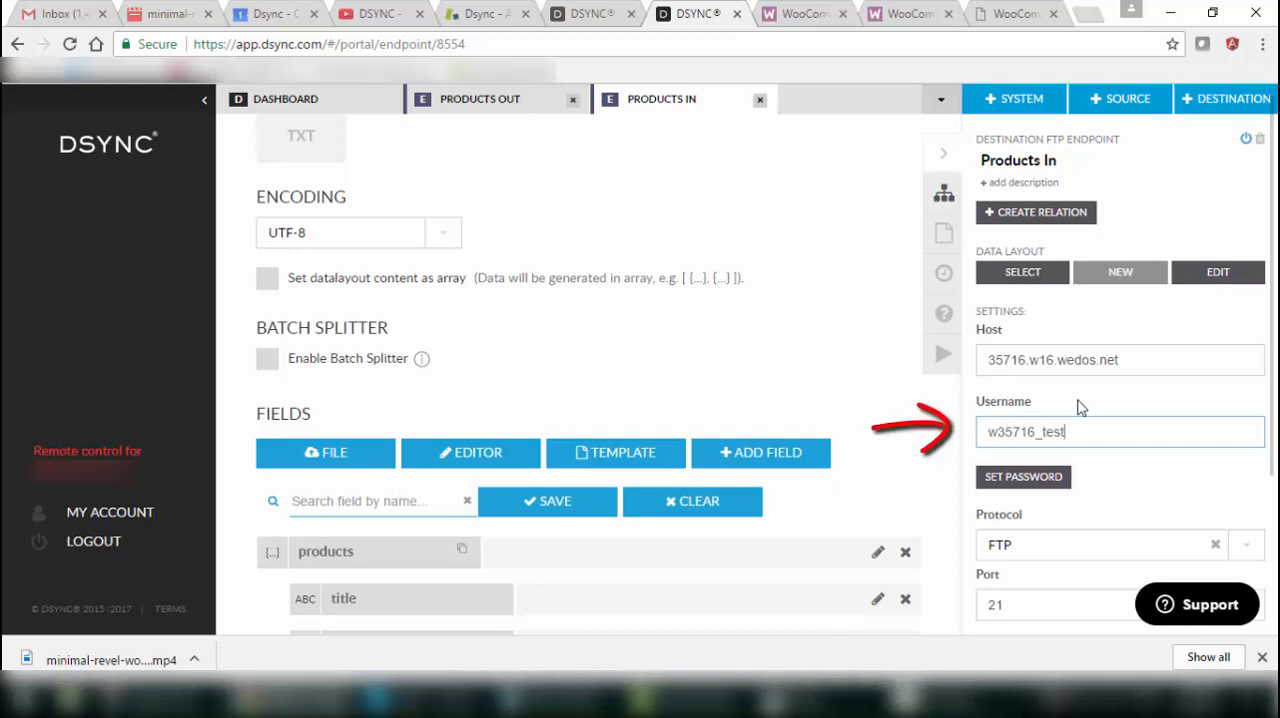
type("ft")
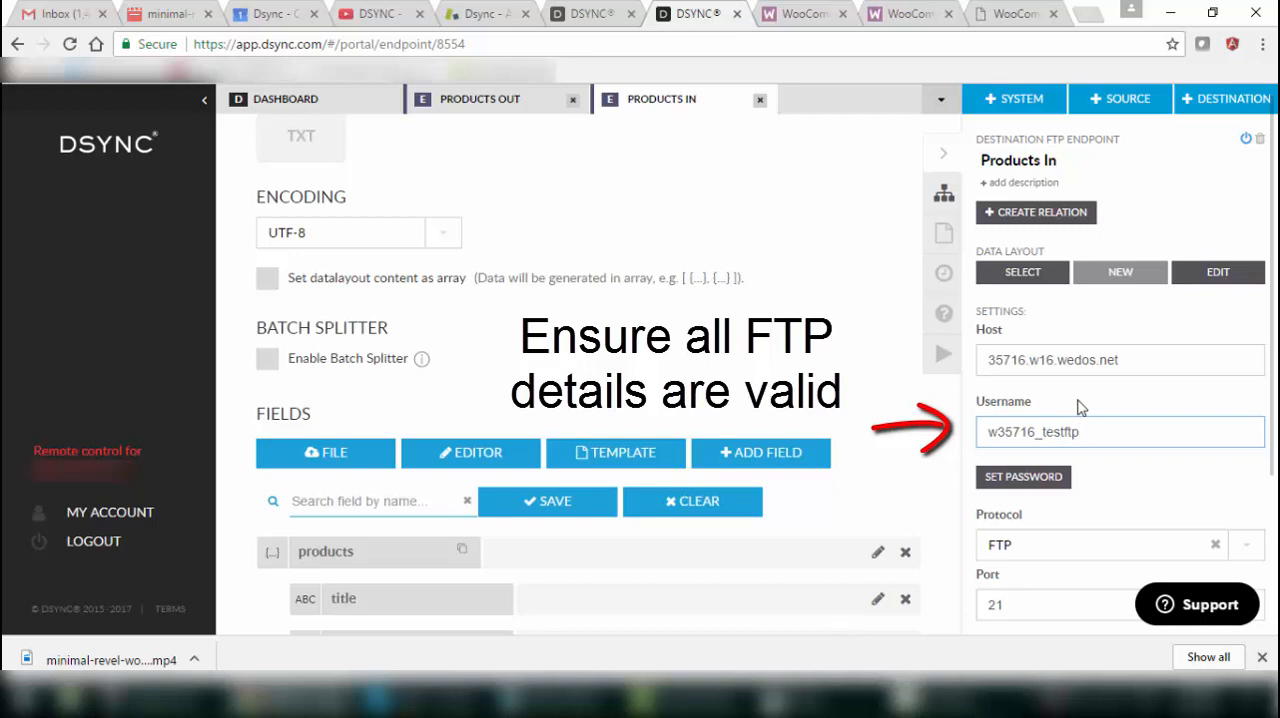
type("p")
left_click(1023, 480)
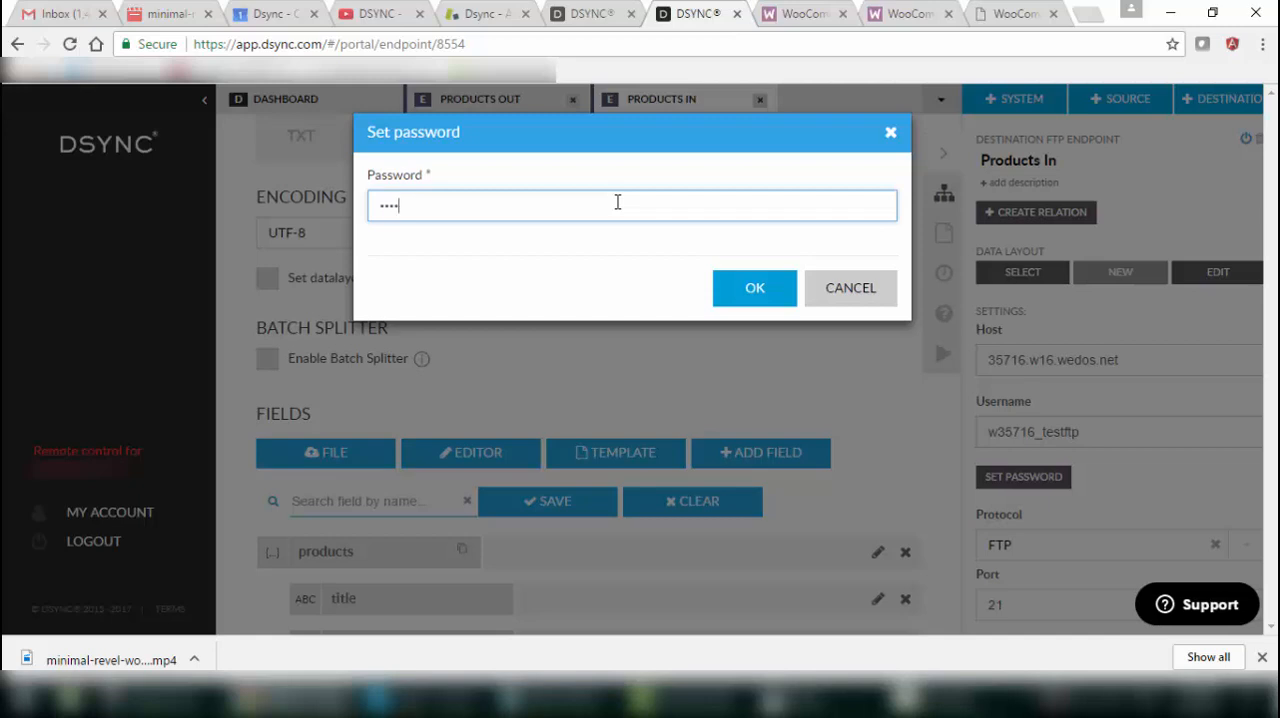
key("Return")
Set the path to !input-users-json and the filename to testdsyncftp-[YYYY-MM-DD-HH-mm-ss].json, and save the Products In endpoint settings.
scroll(1235, 543, "down", 2)
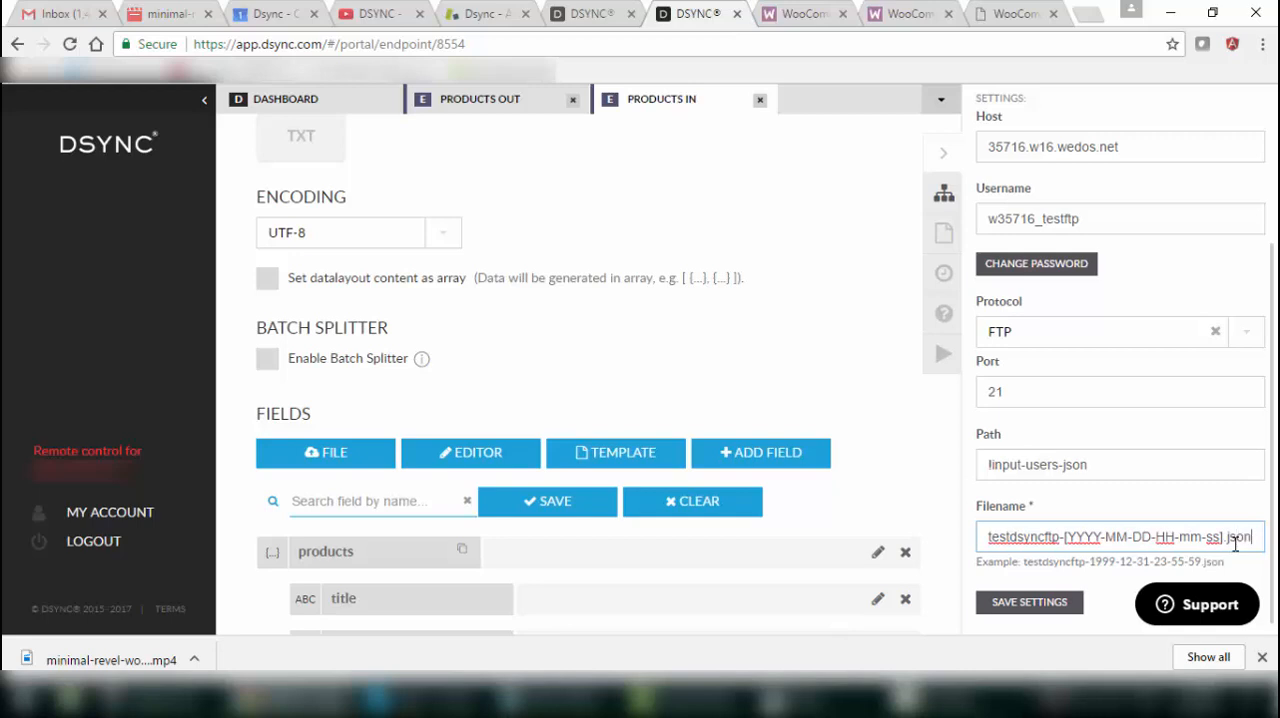
left_click(1025, 603)
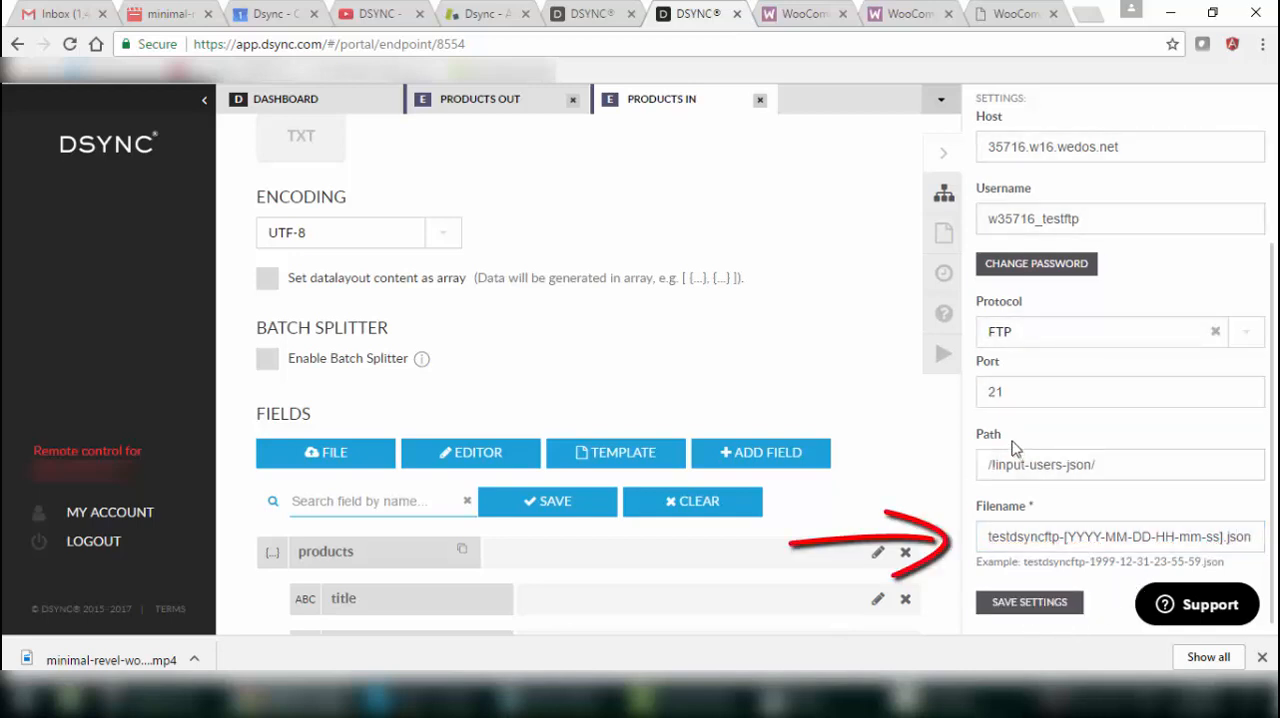
Create a relation from WooCommerce Products Out to FTP Products In with a job named test FTP Products Out, skipping the existing maps.
left_click(323, 110)
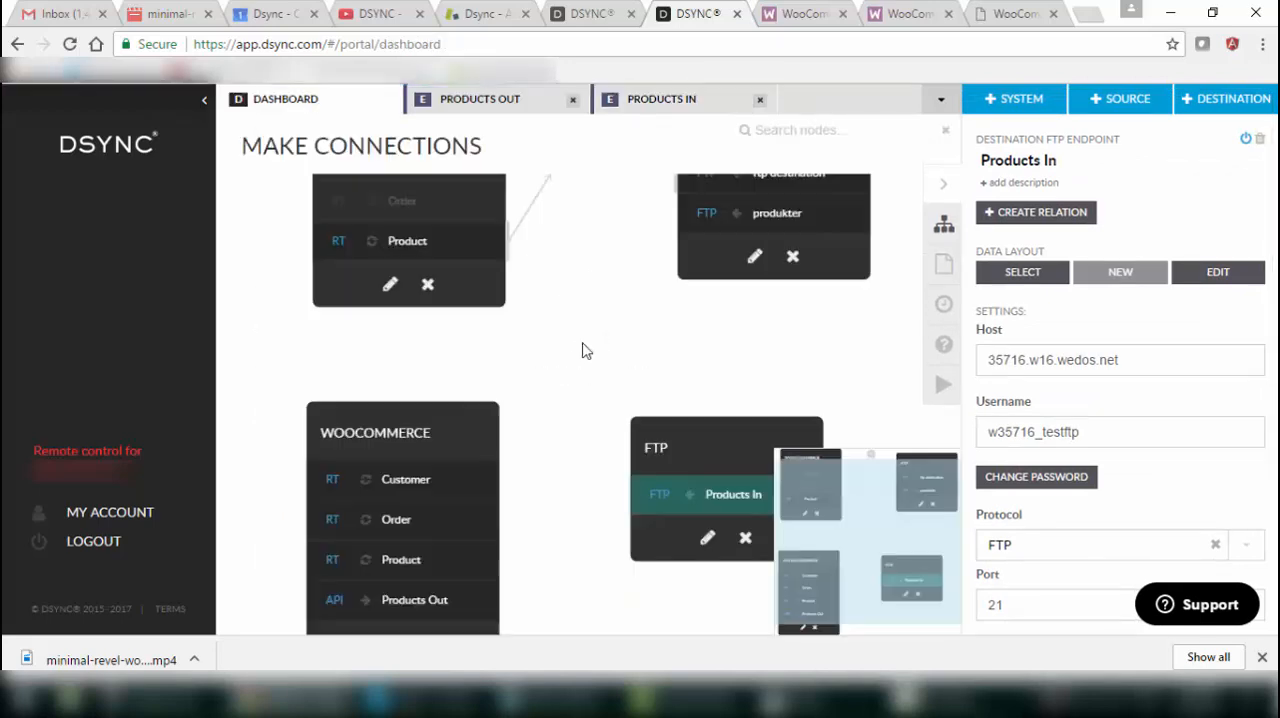
left_click_drag(551, 466, 495, 331)
left_click(374, 472)
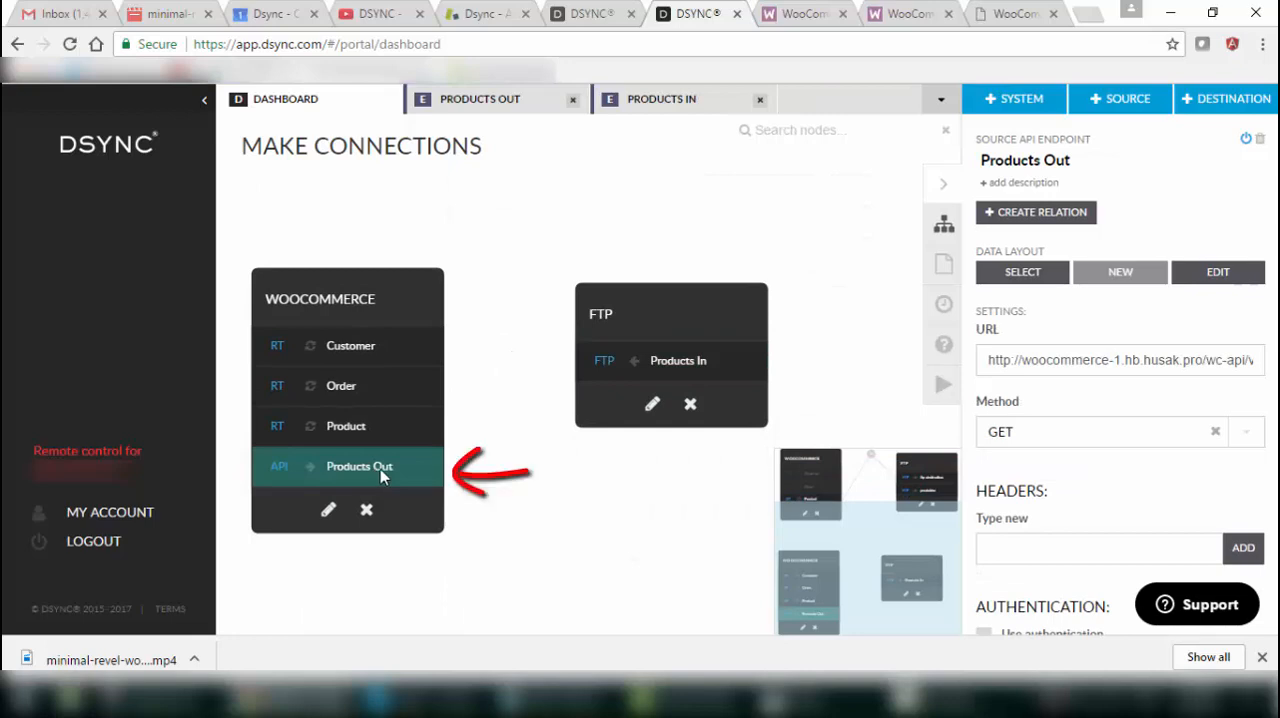
left_click(1061, 220)
left_click(675, 362)
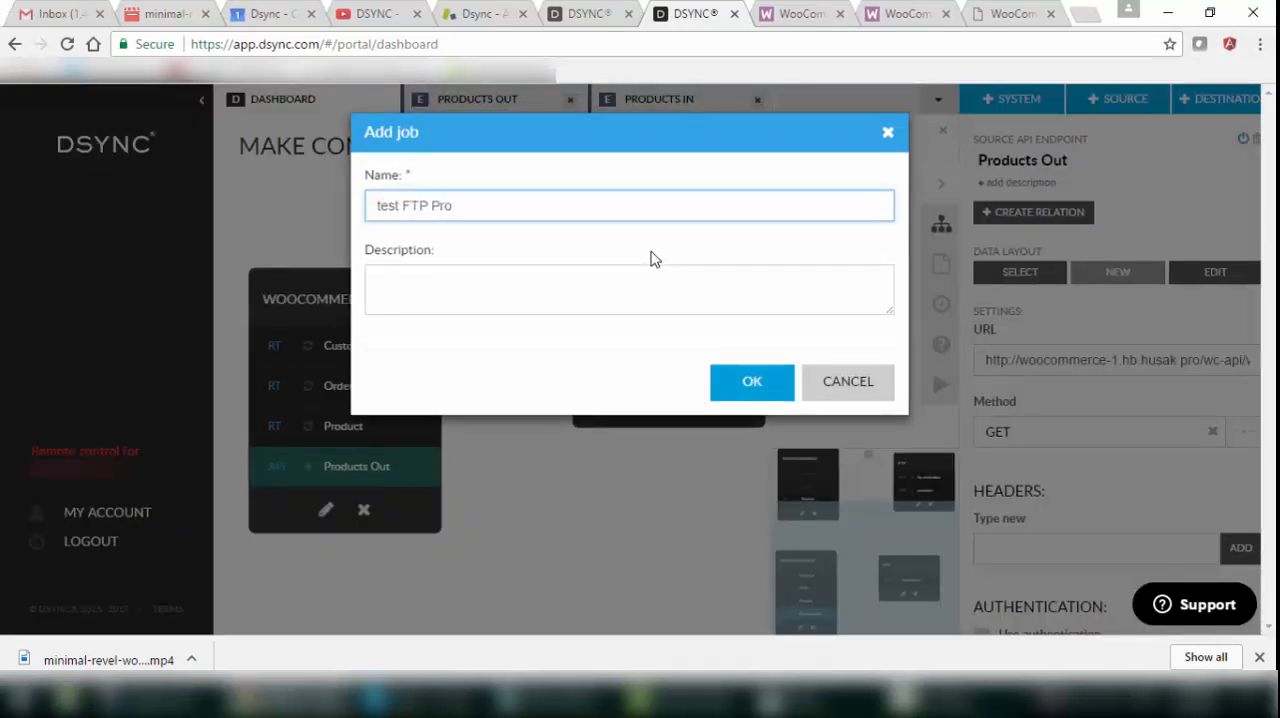
key("Return")
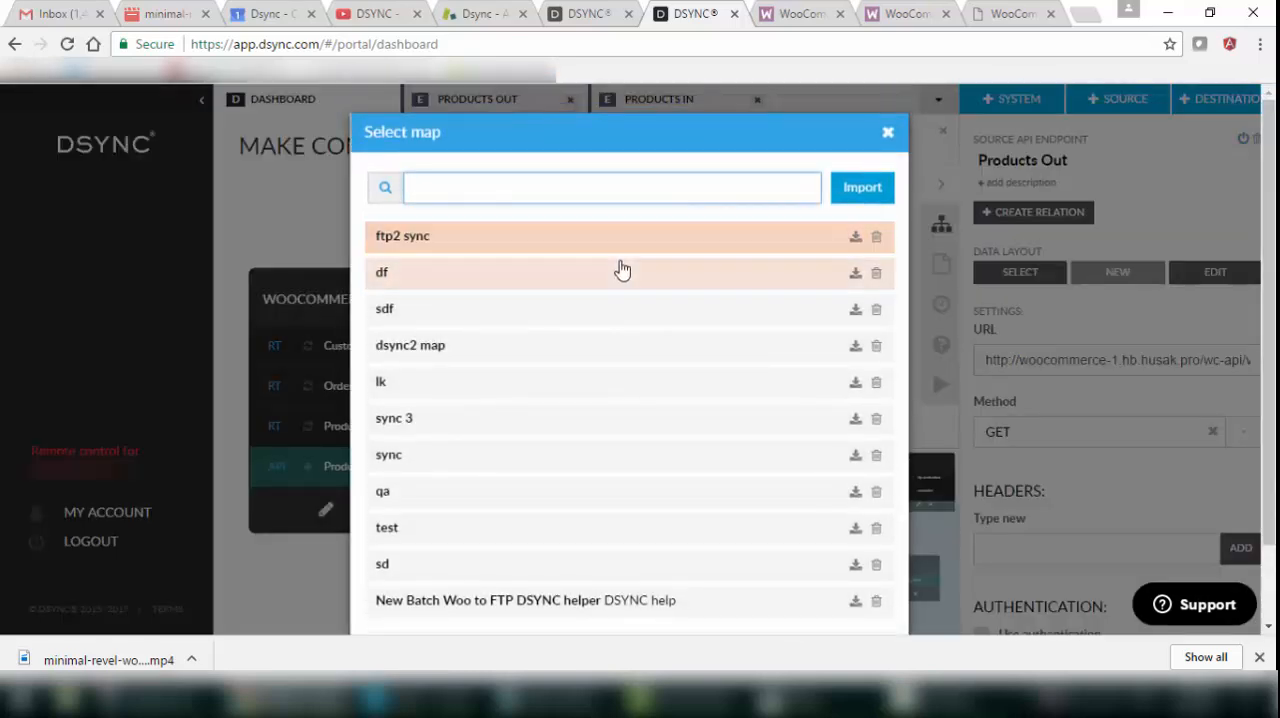
left_click(887, 134)
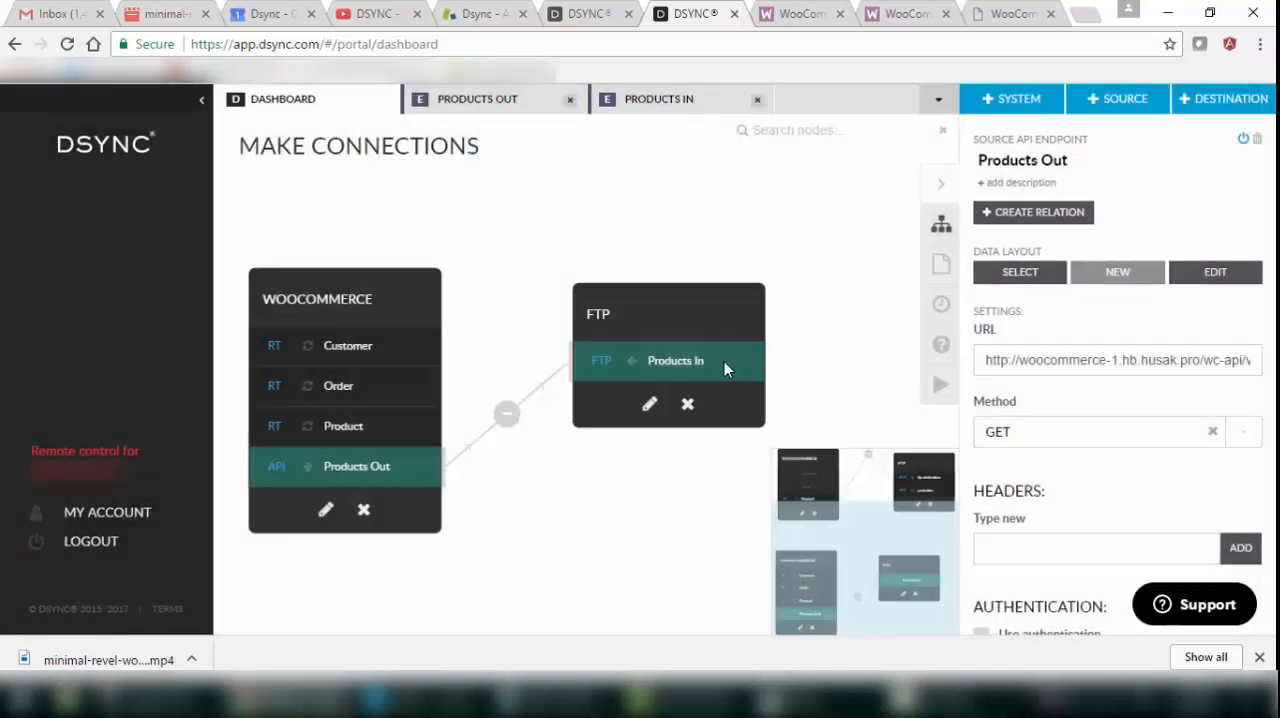
Create a map named New Map Test FTP Products Out for the relation between Products Out and Products In.
left_click(547, 381)
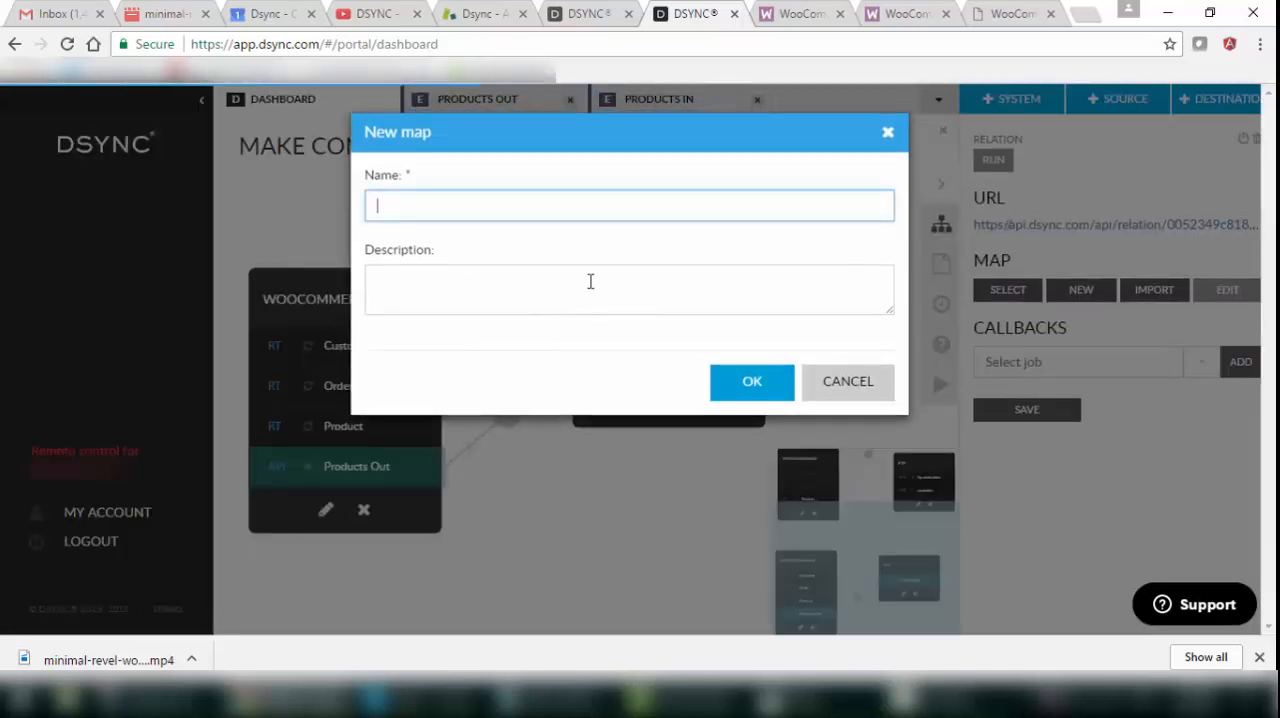
type("New Map Test FTP Products Out")
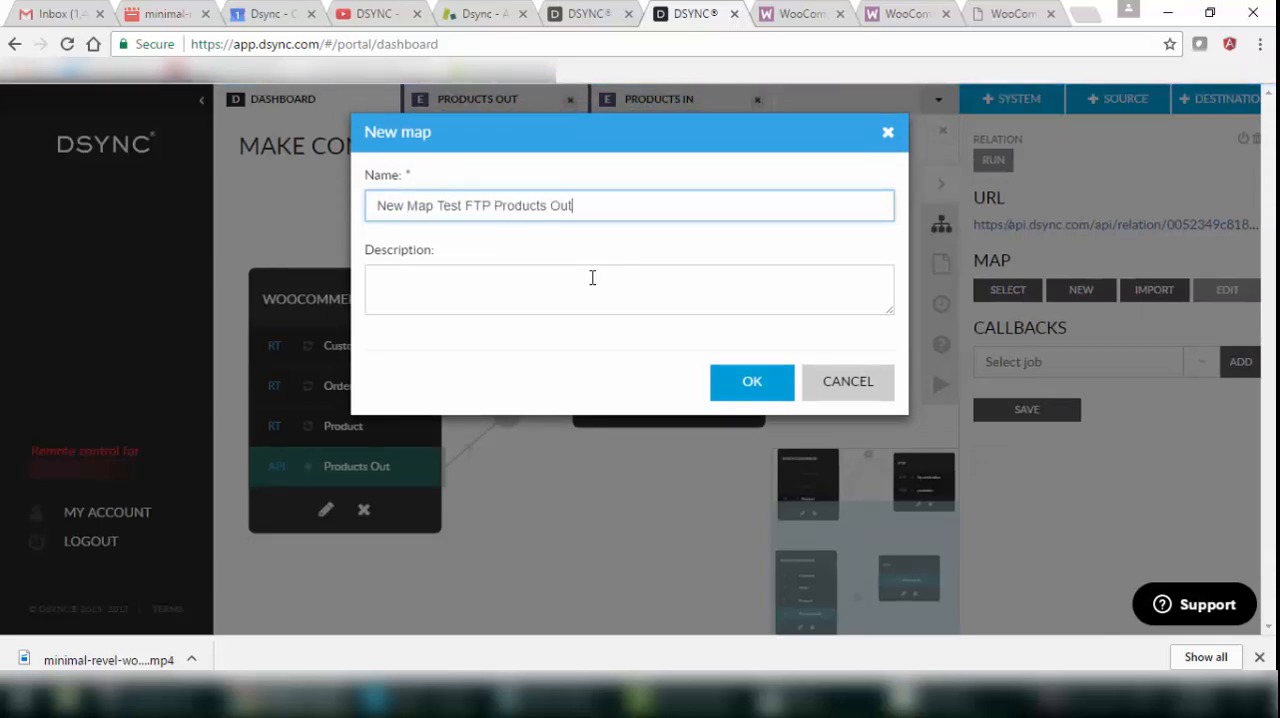
key("Return")
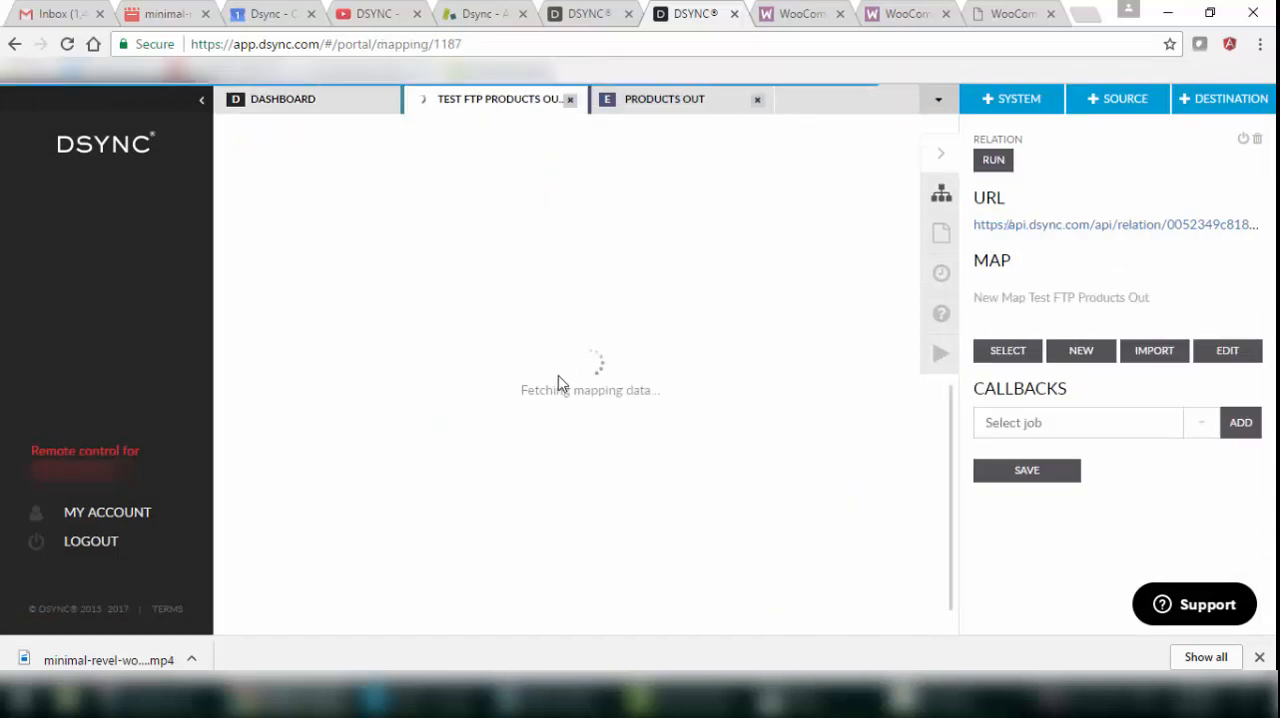
Map title, id, type and status to their matching destination fields by adding all four to title and moving the last three to their rows.
scroll(560, 385, "down", 6)
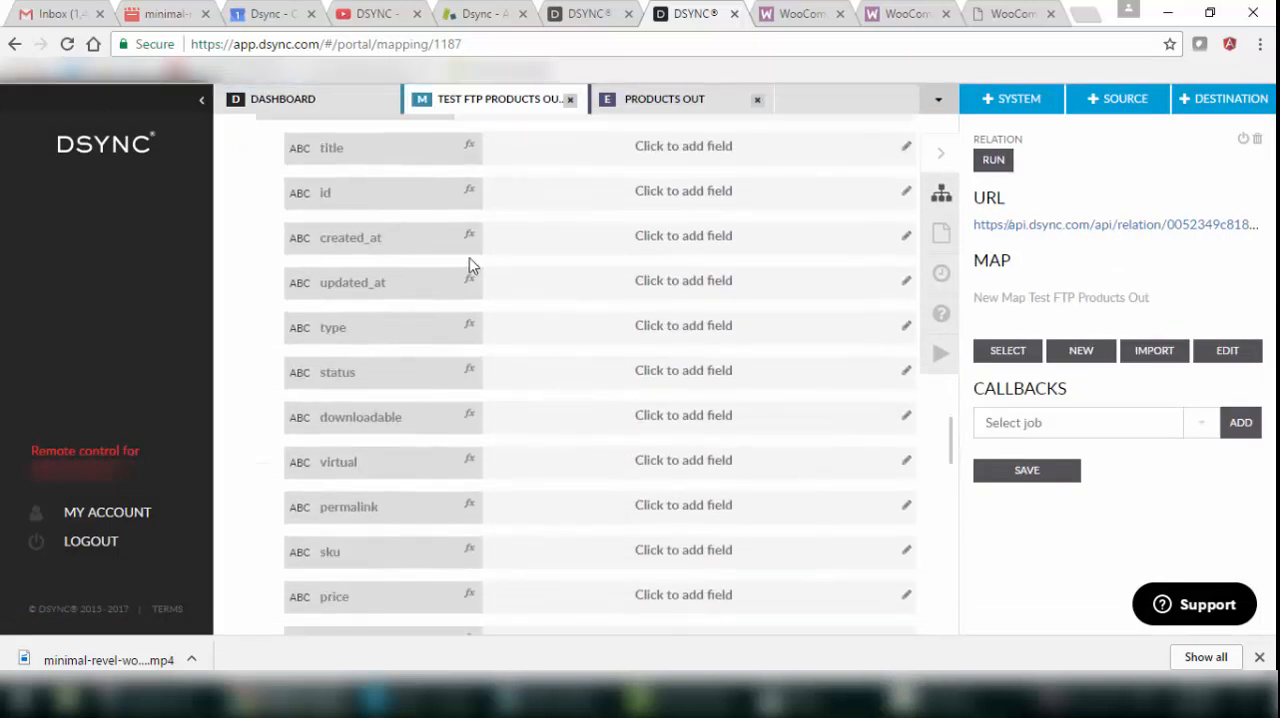
scroll(472, 266, "up", 3)
left_click(588, 268)
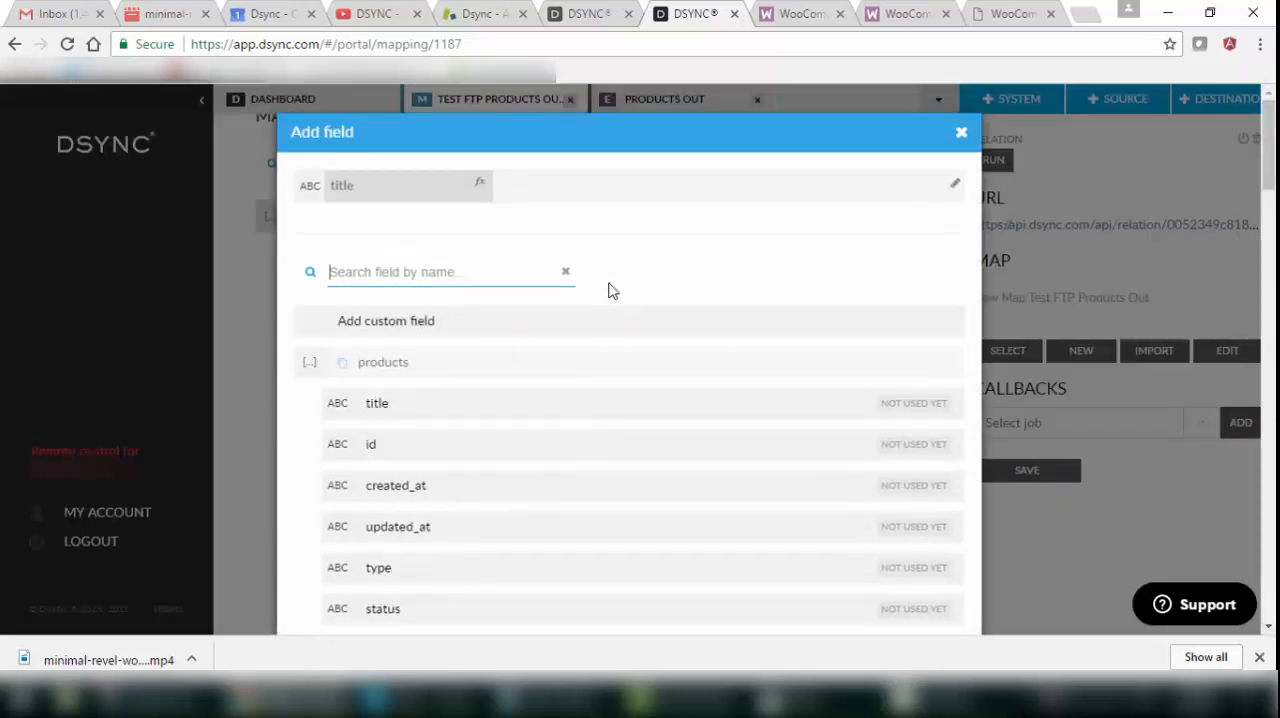
left_click(477, 406)
left_click(471, 445)
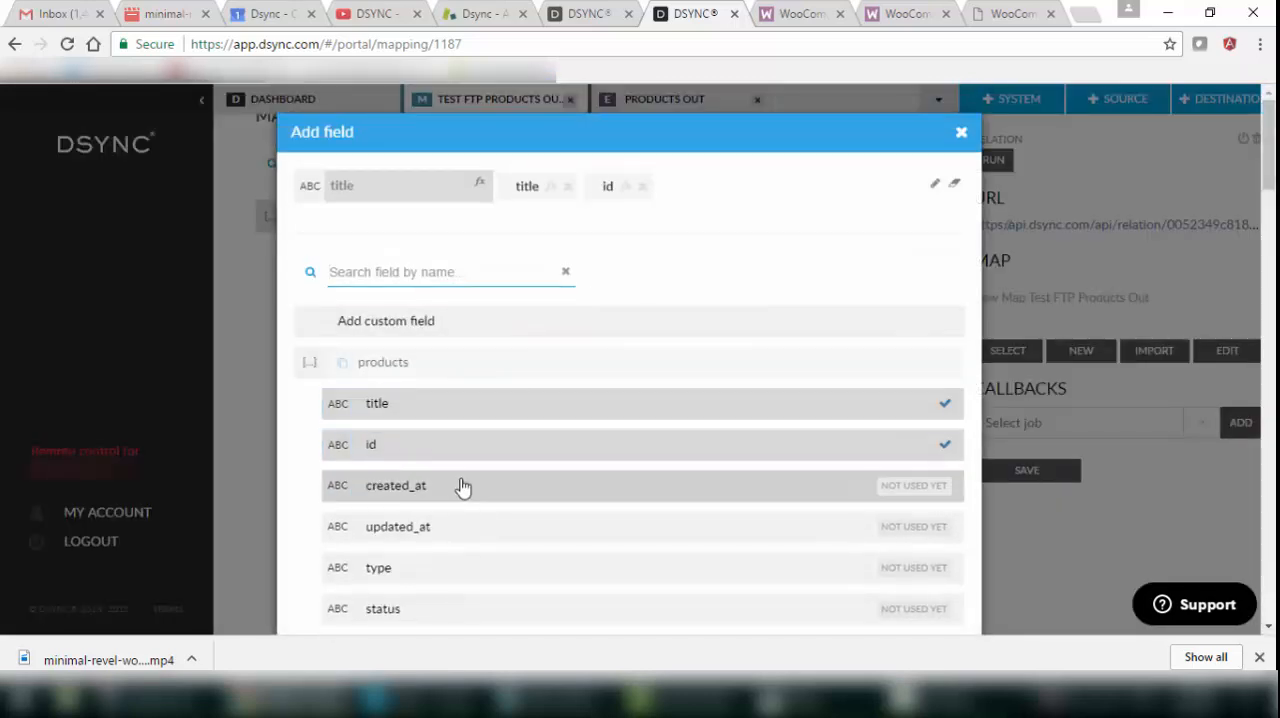
left_click(433, 571)
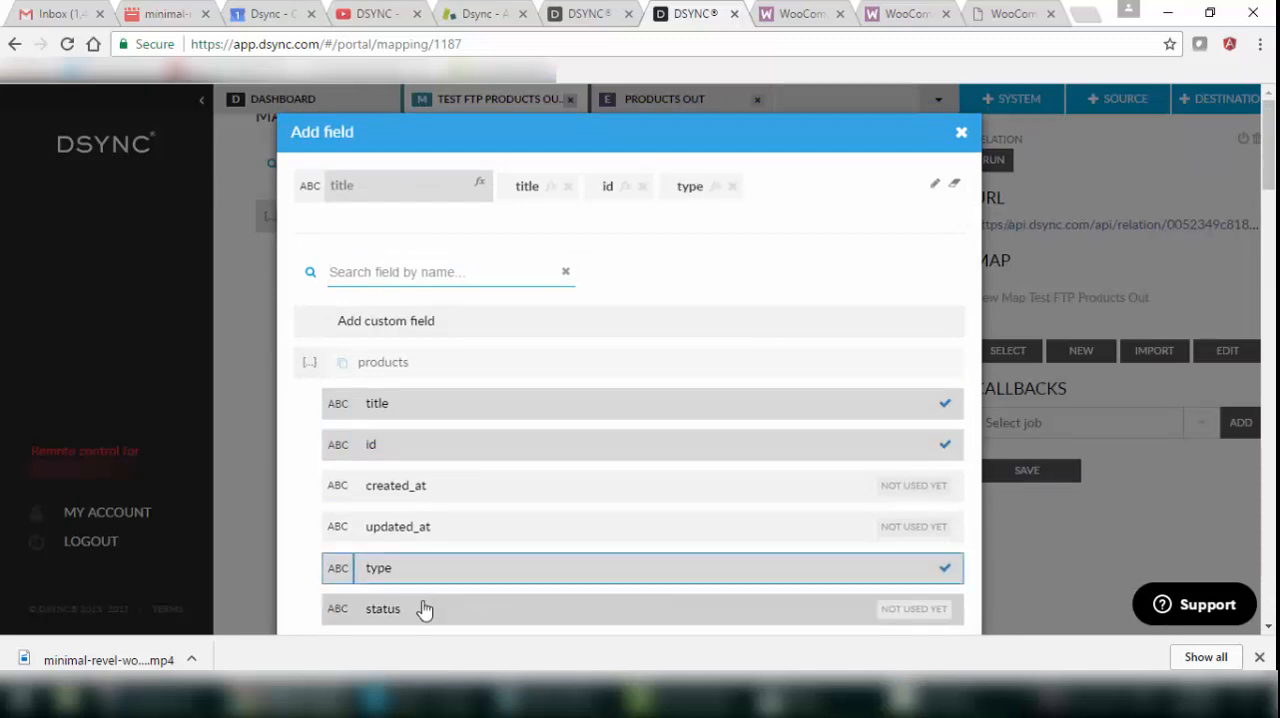
left_click(424, 609)
left_click(262, 306)
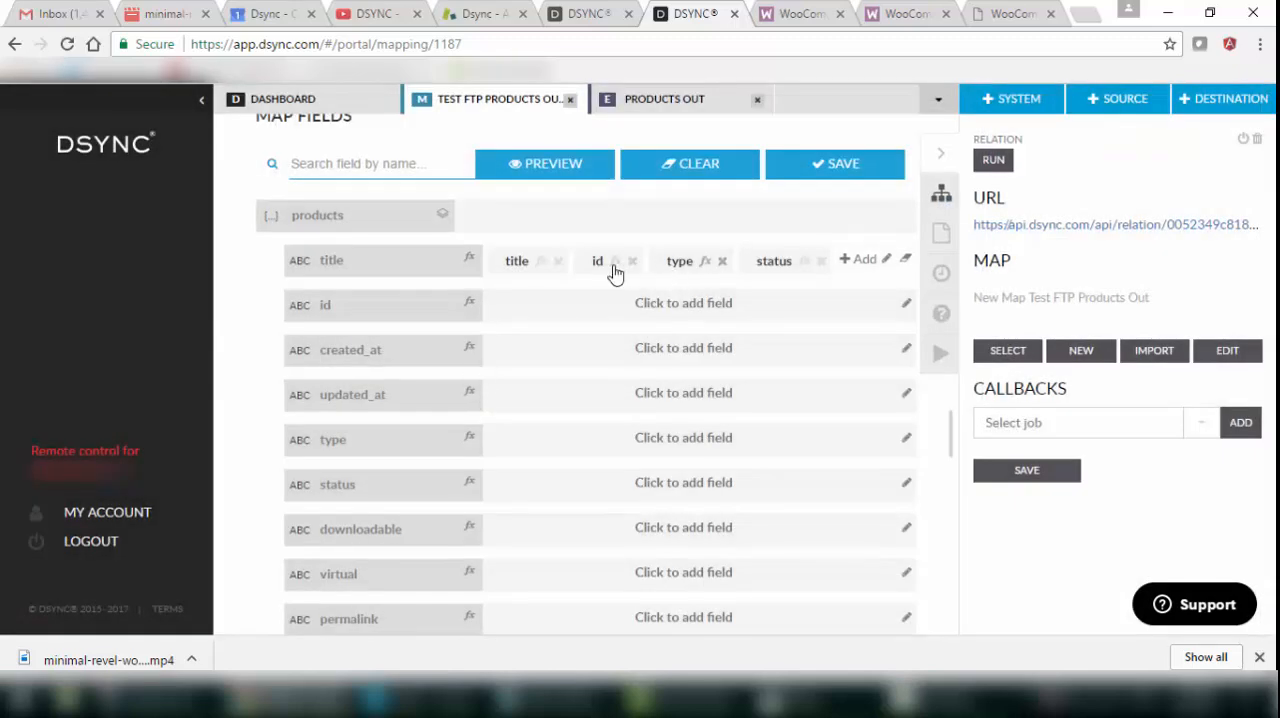
left_click_drag(612, 273, 507, 431)
left_click_drag(606, 268, 528, 478)
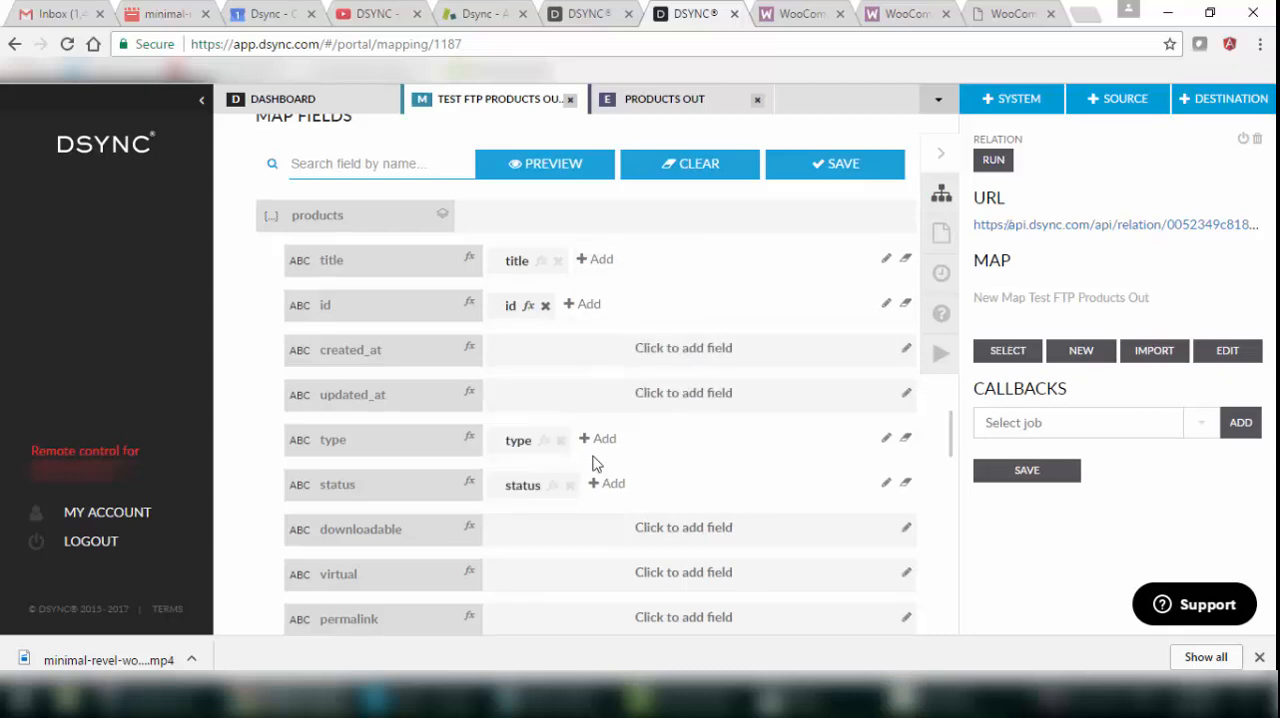
Find the source sku field and map it to the destination sku field.
scroll(593, 463, "down", 3)
left_click(589, 376)
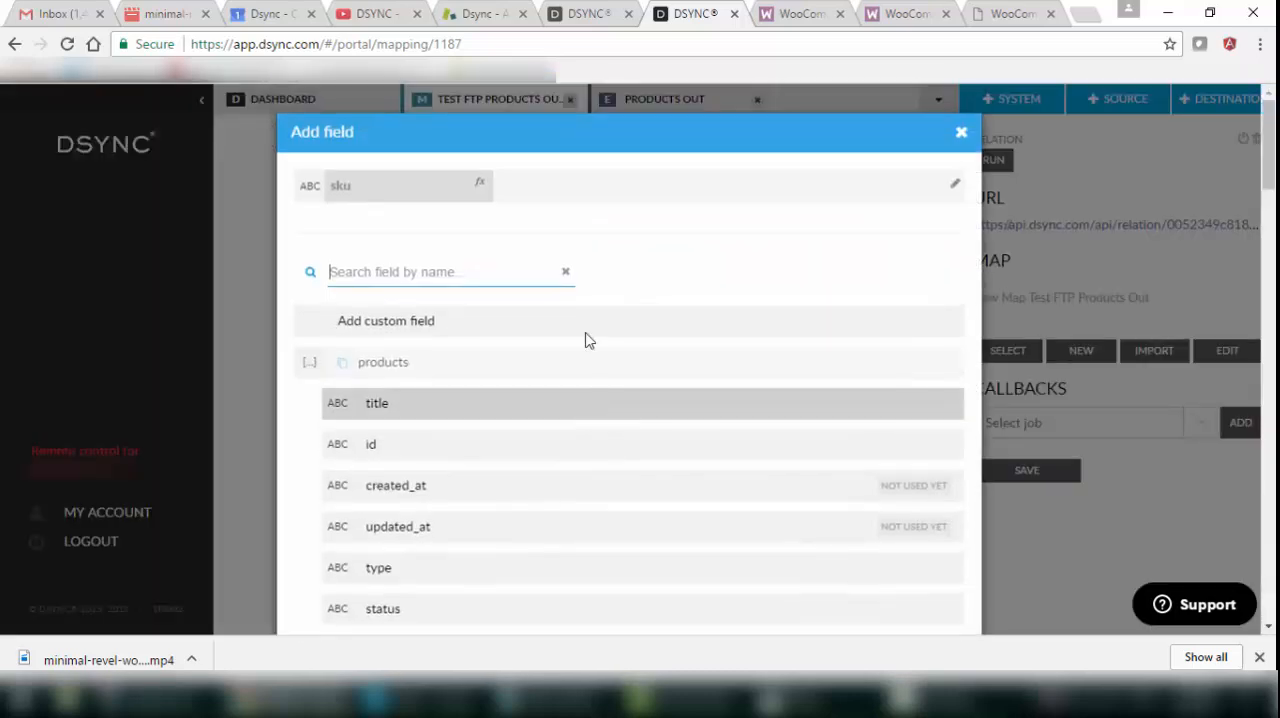
type("sk")
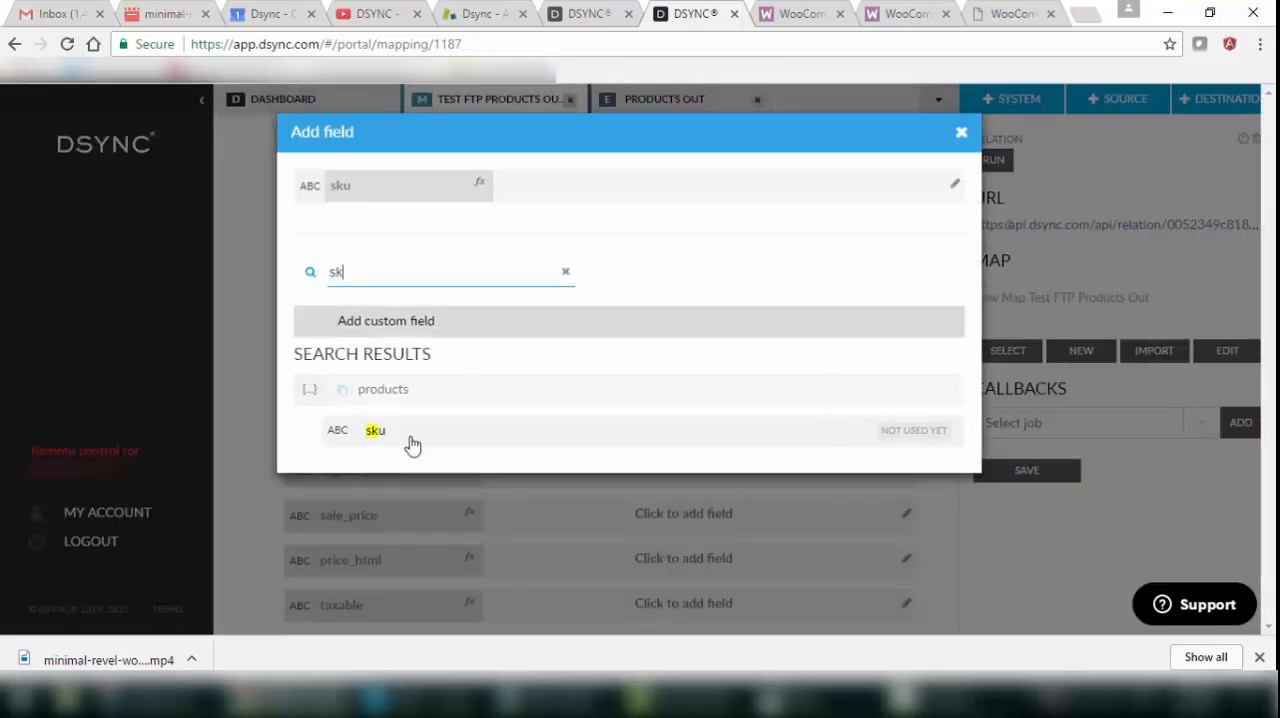
left_click(457, 443)
left_click(276, 373)
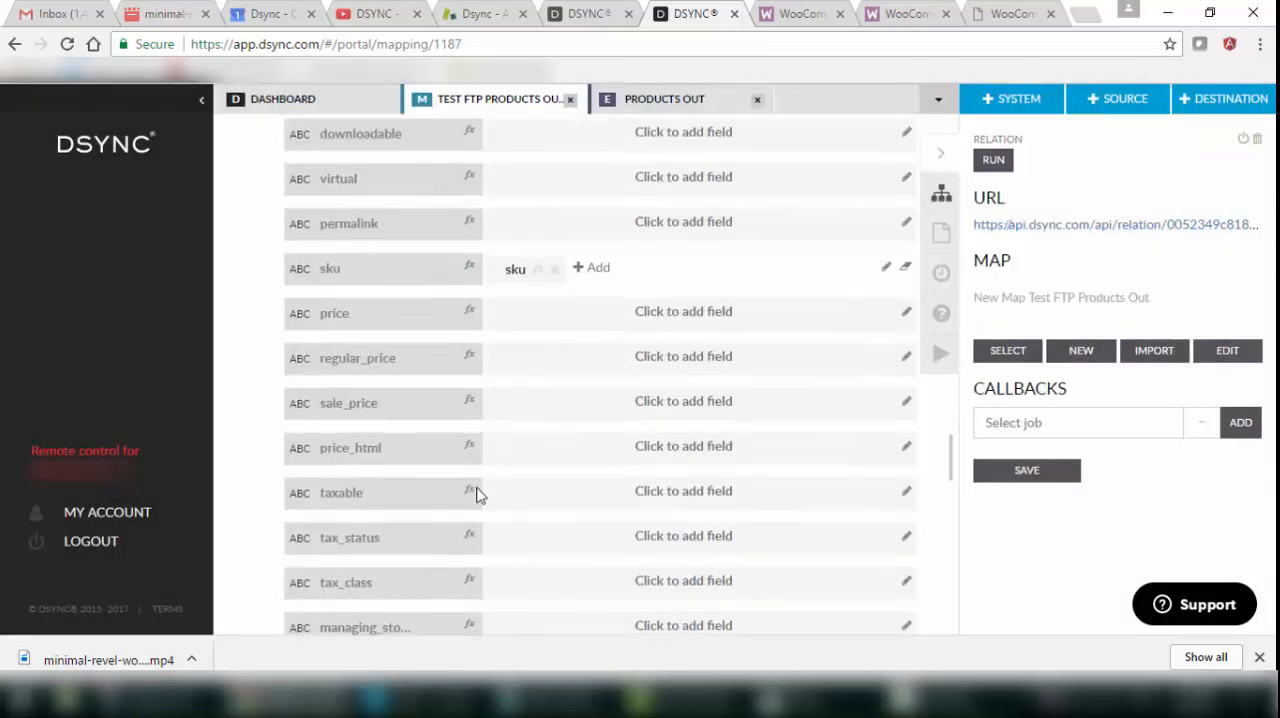
Save the field mapping of the products map.
scroll(476, 492, "down", 10)
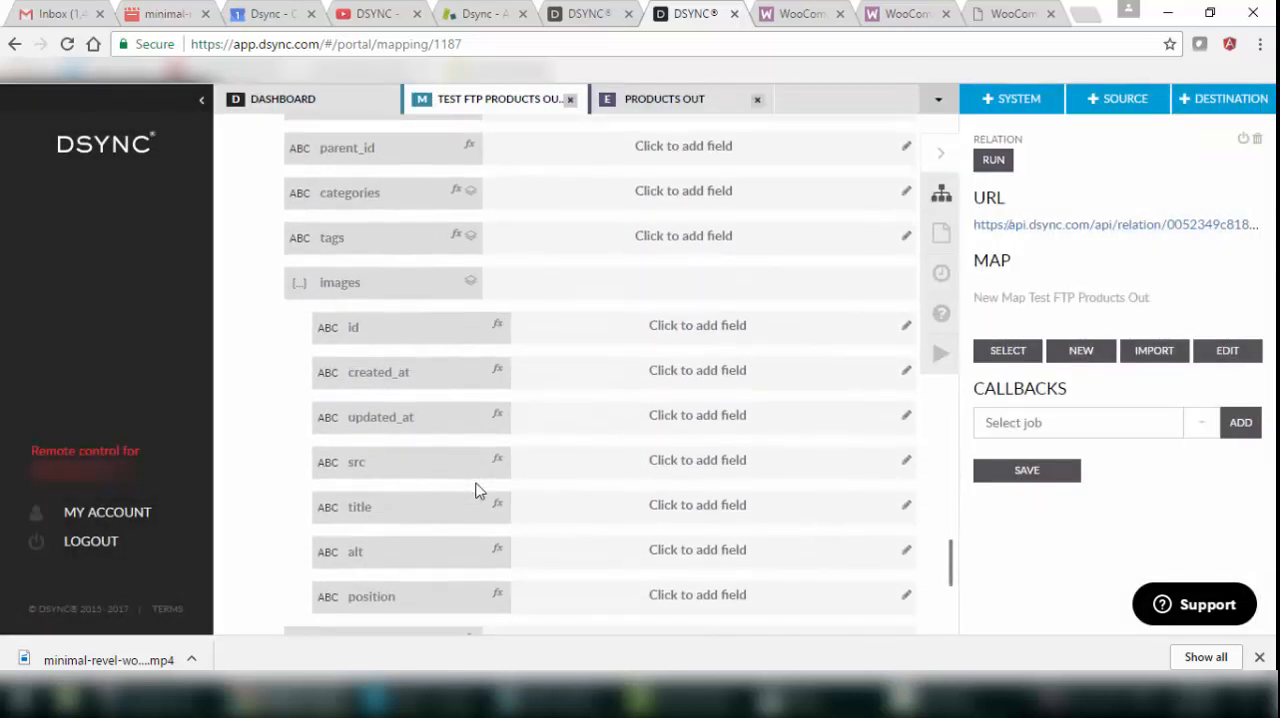
scroll(476, 492, "down", 10)
left_click(620, 555)
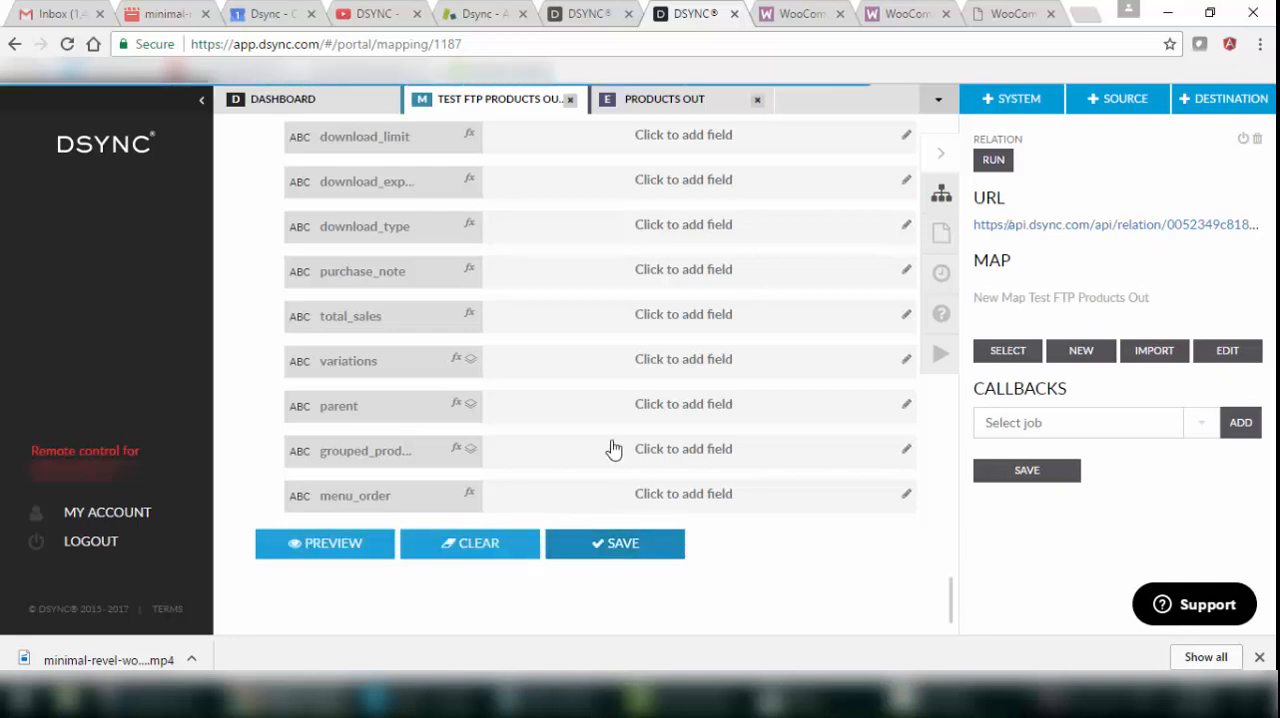
Return to the dashboard, open the test FTP Products Out job of the new relation and run it.
left_click(309, 104)
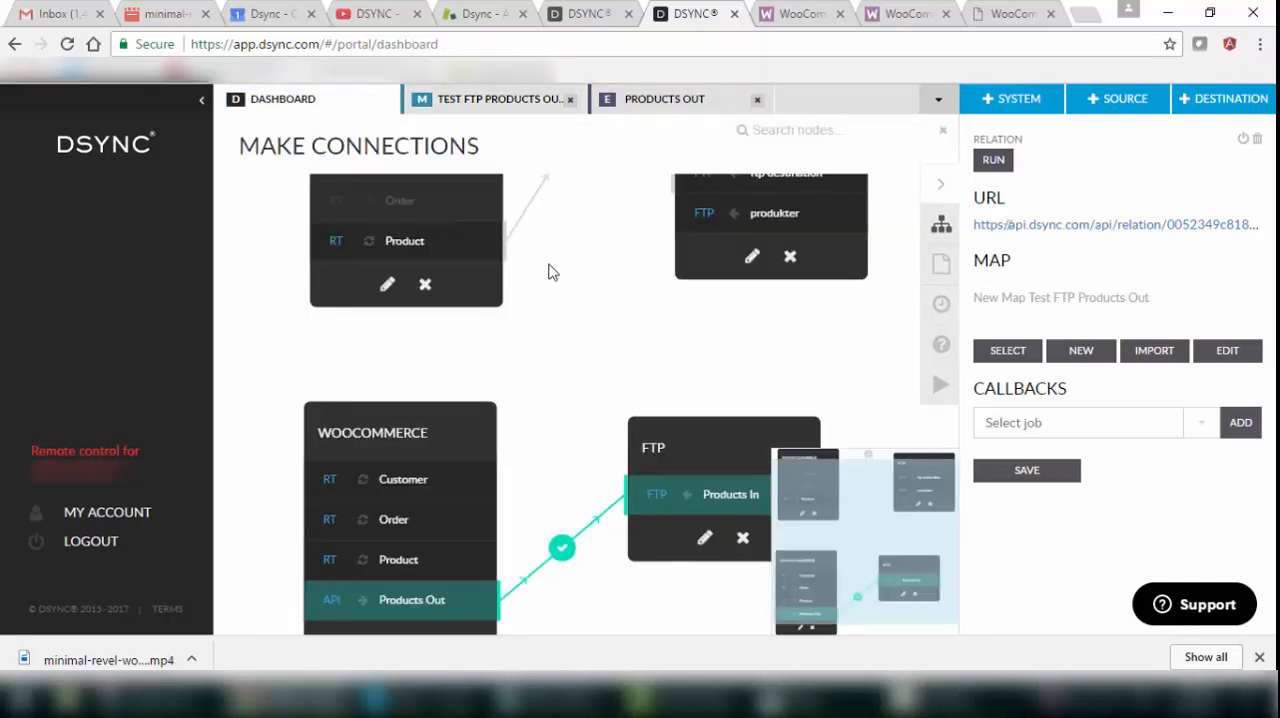
left_click_drag(660, 357, 539, 259)
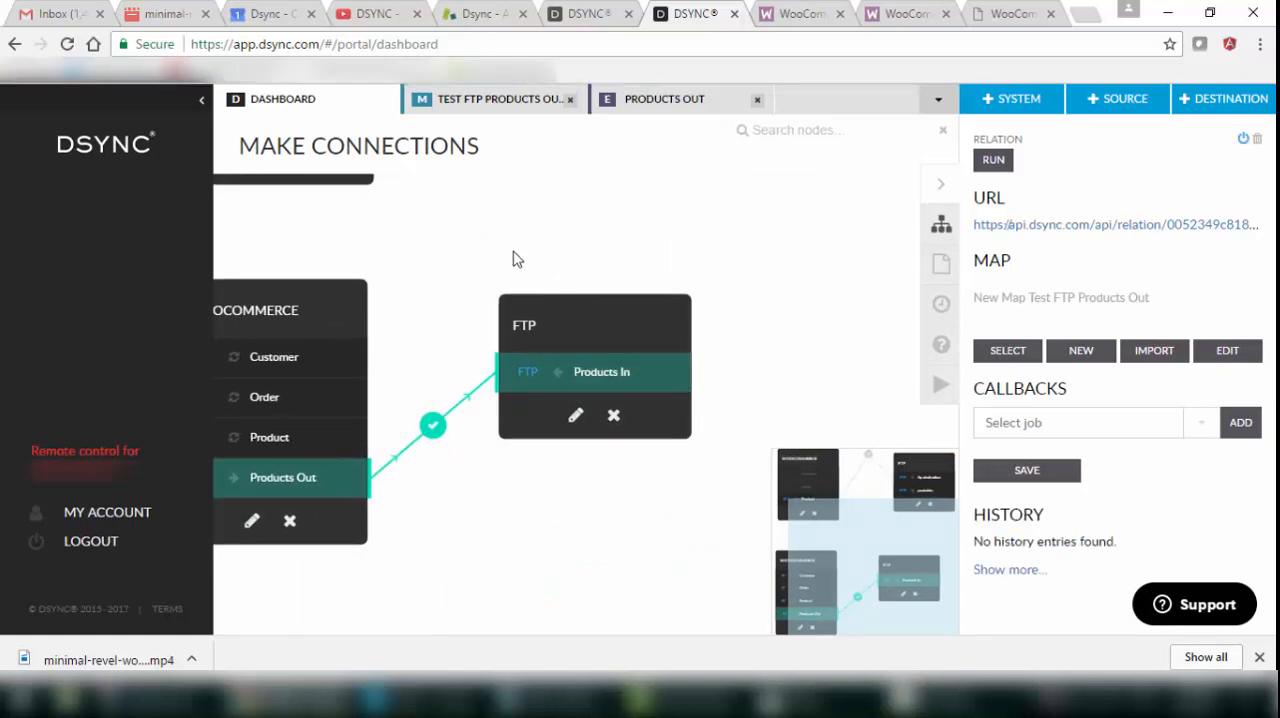
left_click_drag(511, 253, 684, 309)
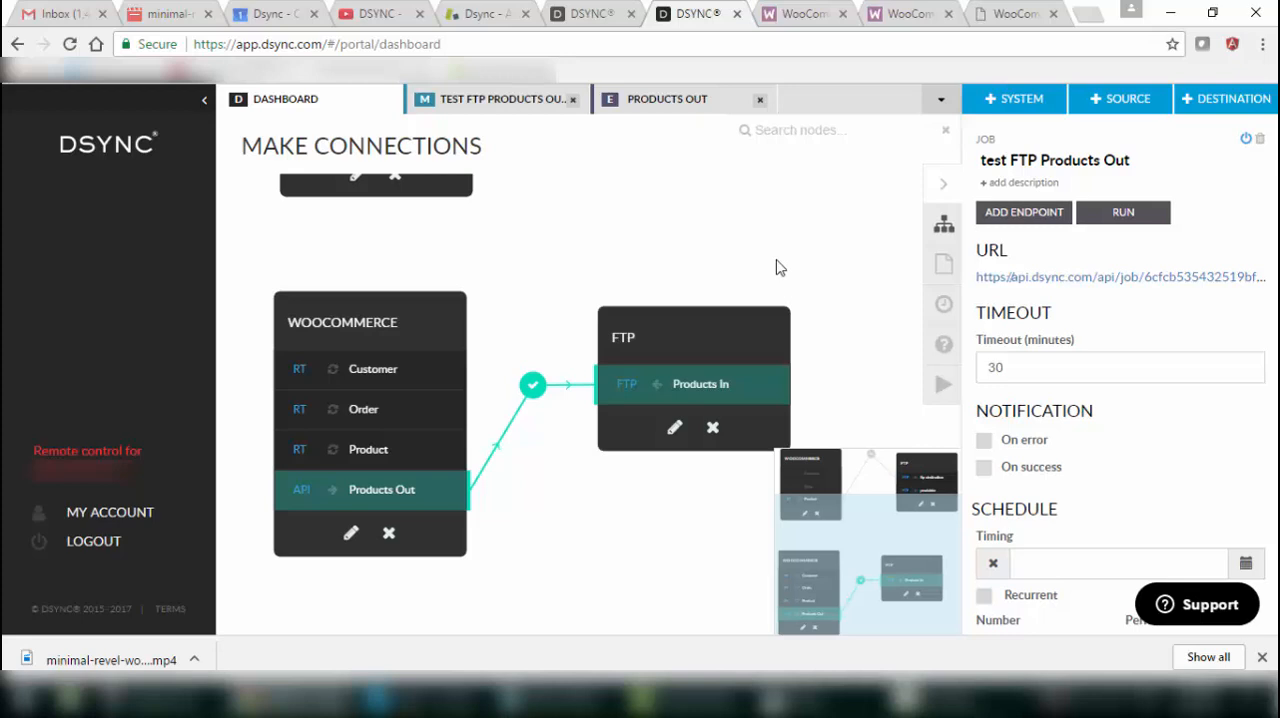
left_click(1124, 212)
left_click(932, 393)
Open the job's full history, download the source data of run #1 and select its contents in Notepad.
scroll(1103, 486, "down", 2)
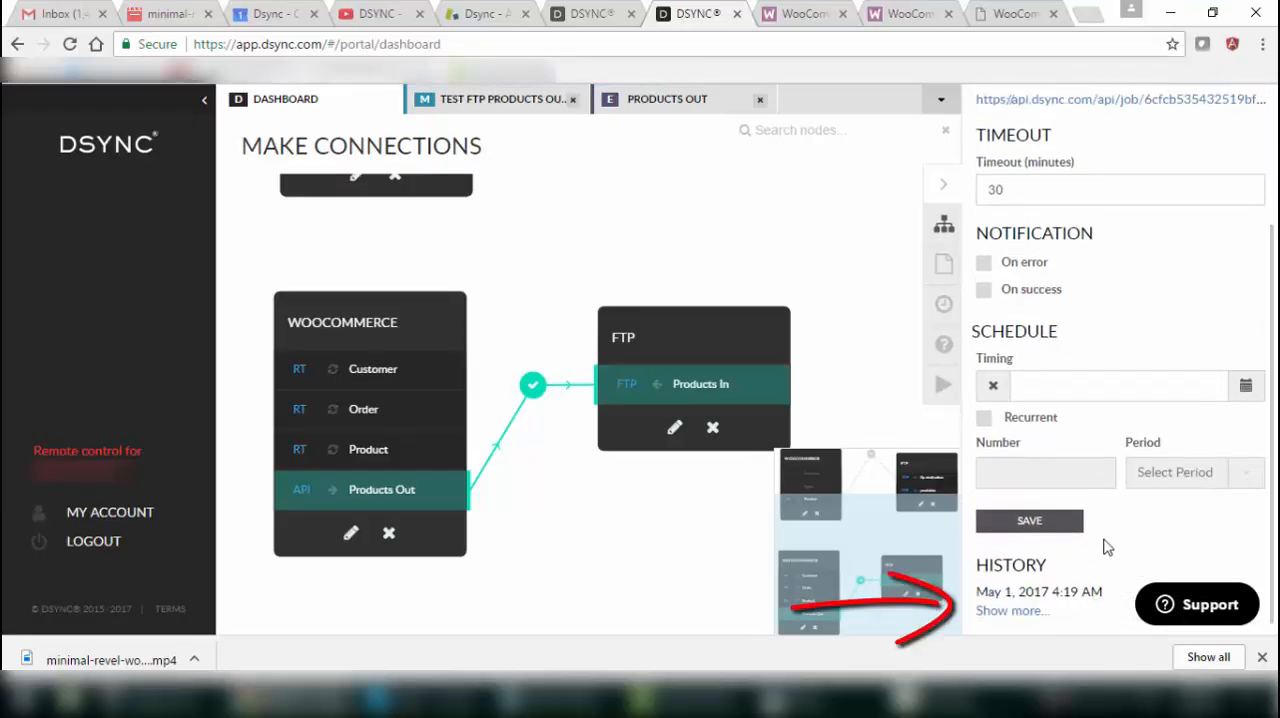
left_click(1012, 610)
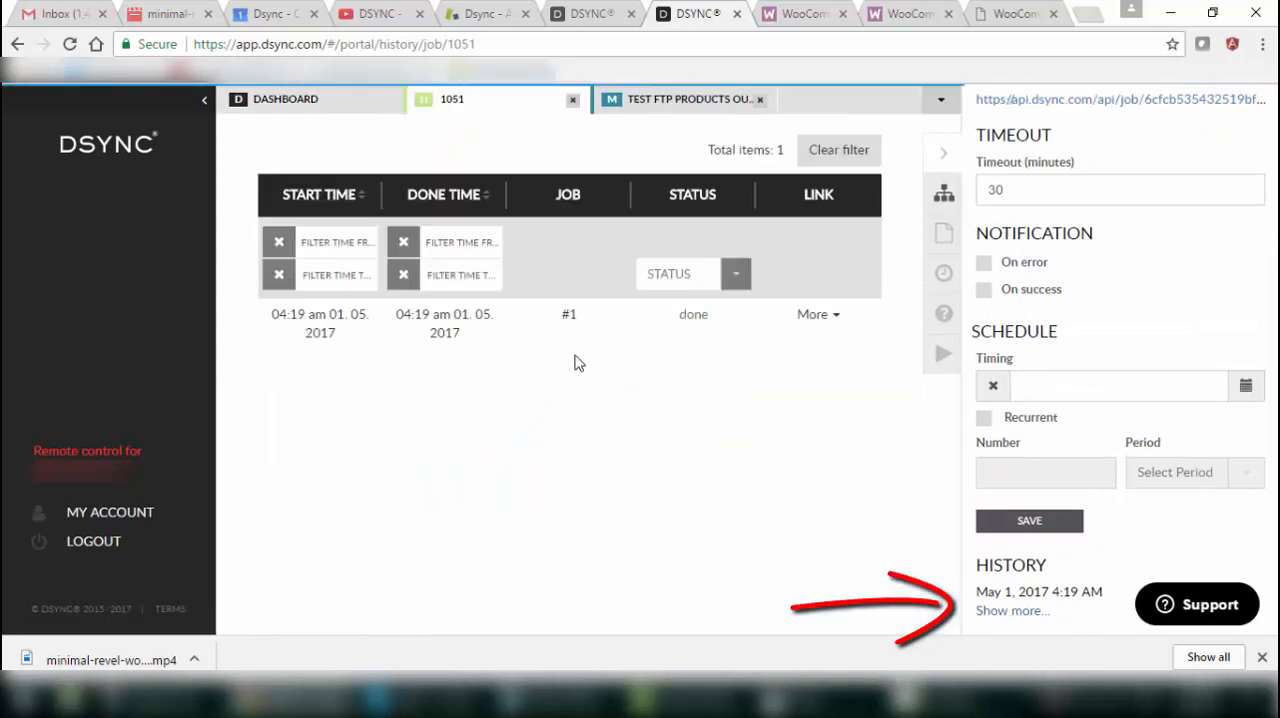
left_click(830, 344)
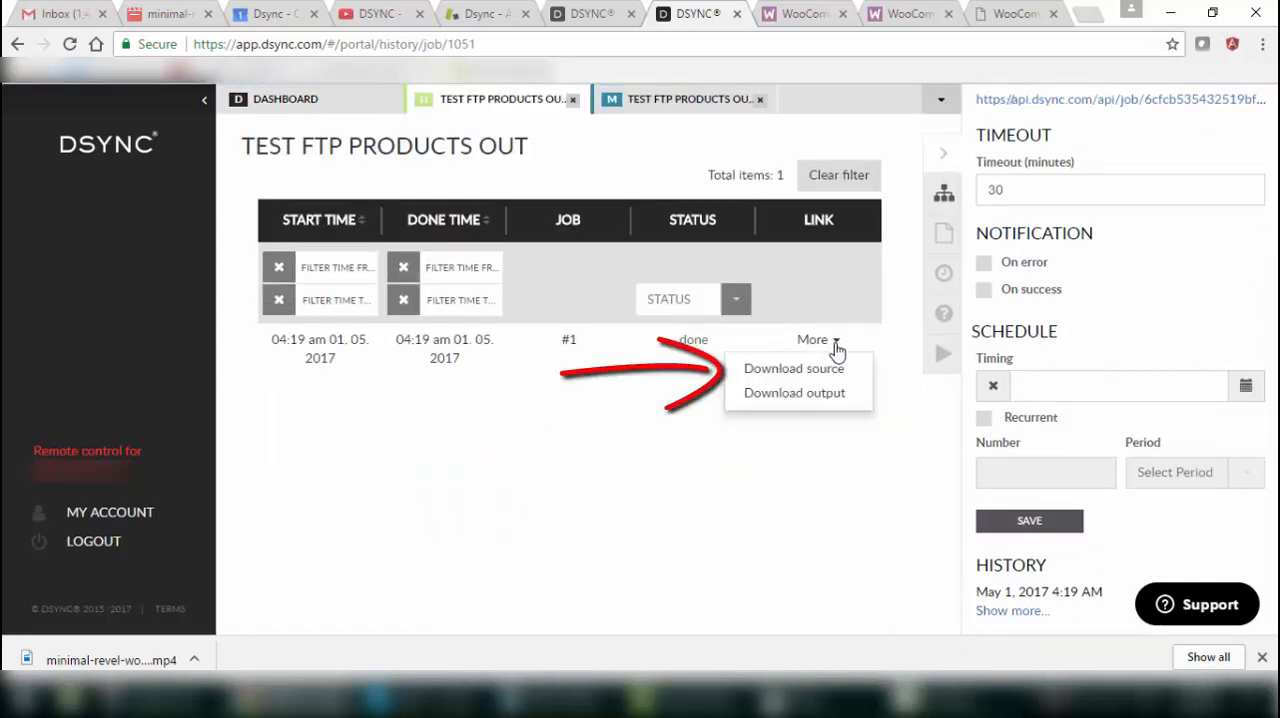
left_click(816, 372)
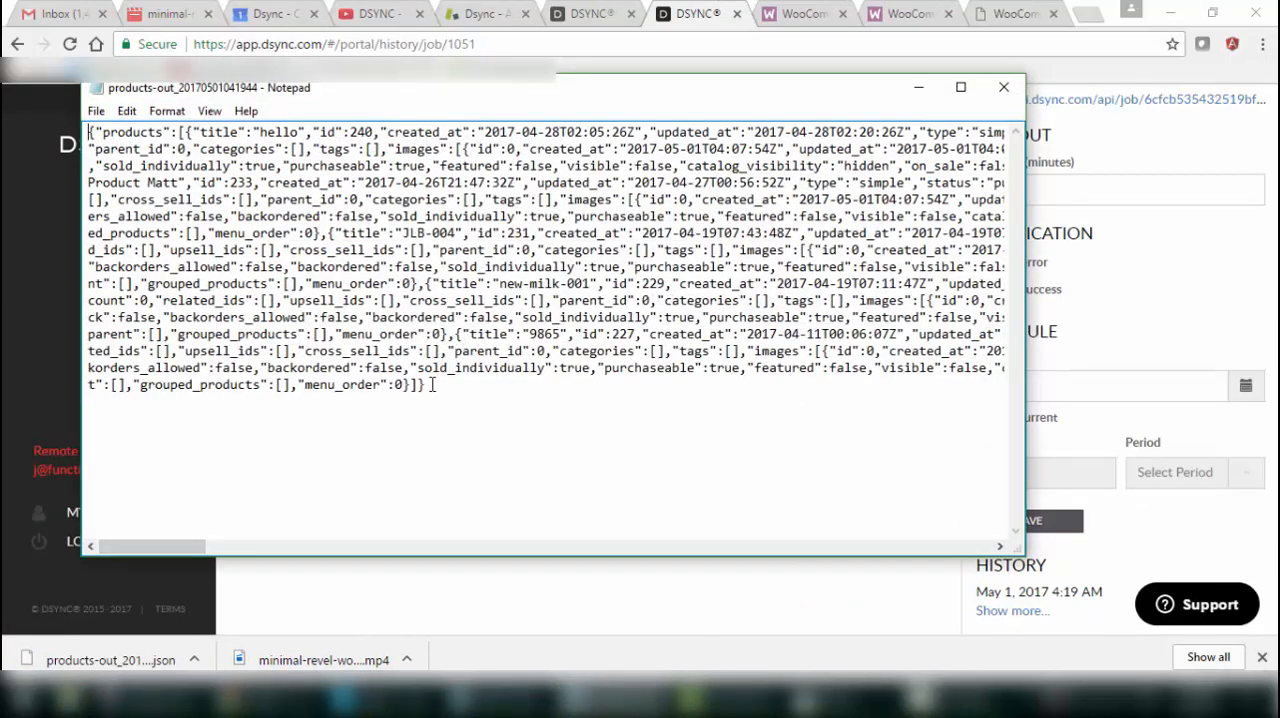
left_click_drag(432, 384, 98, 108)
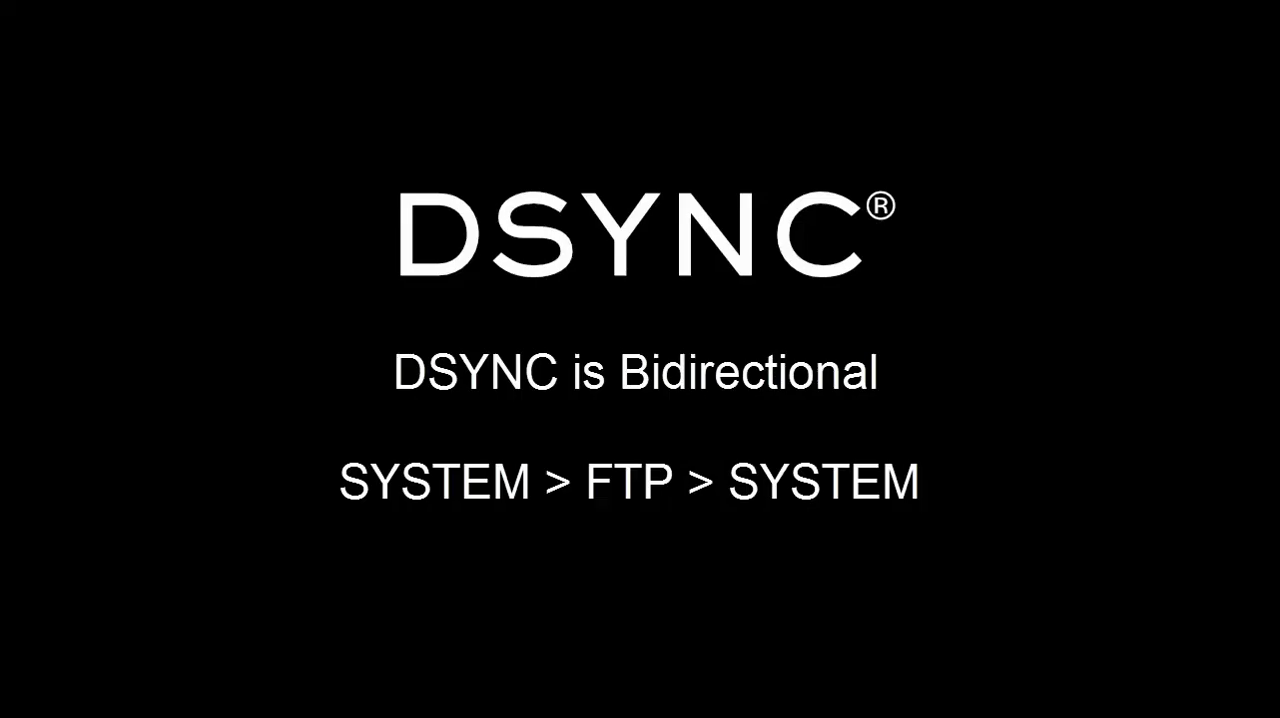